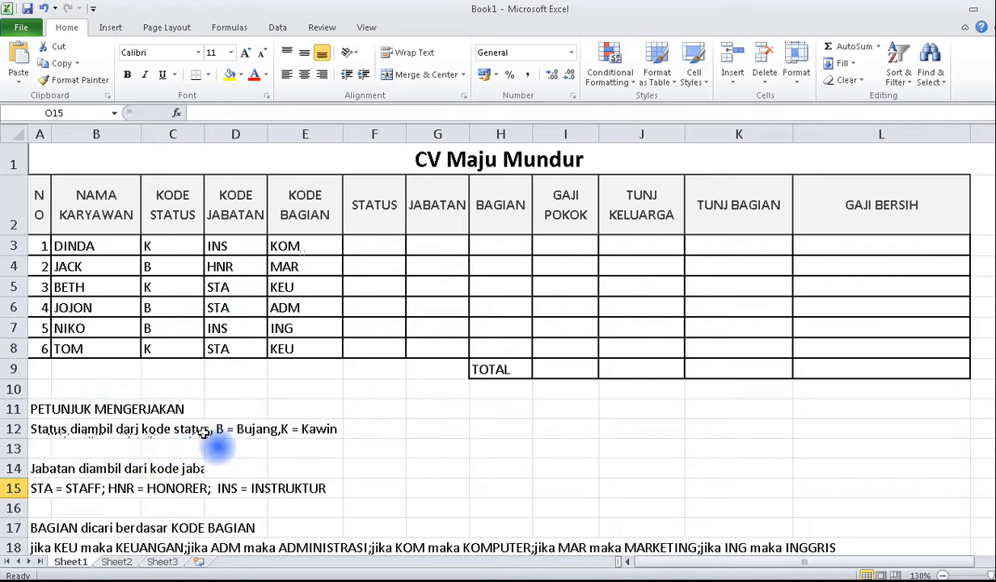
drag(171, 198, 173, 358)
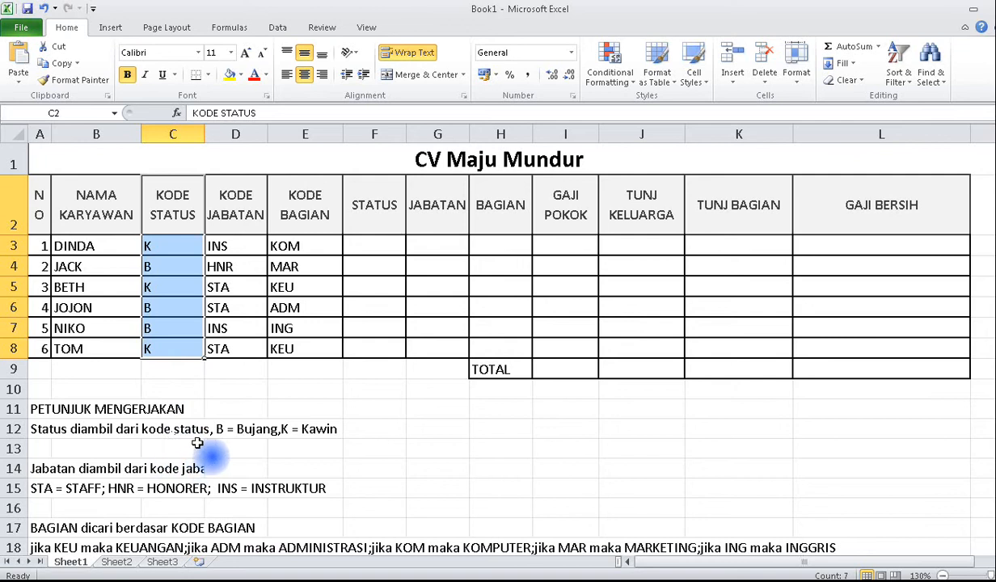
click(154, 252)
click(360, 244)
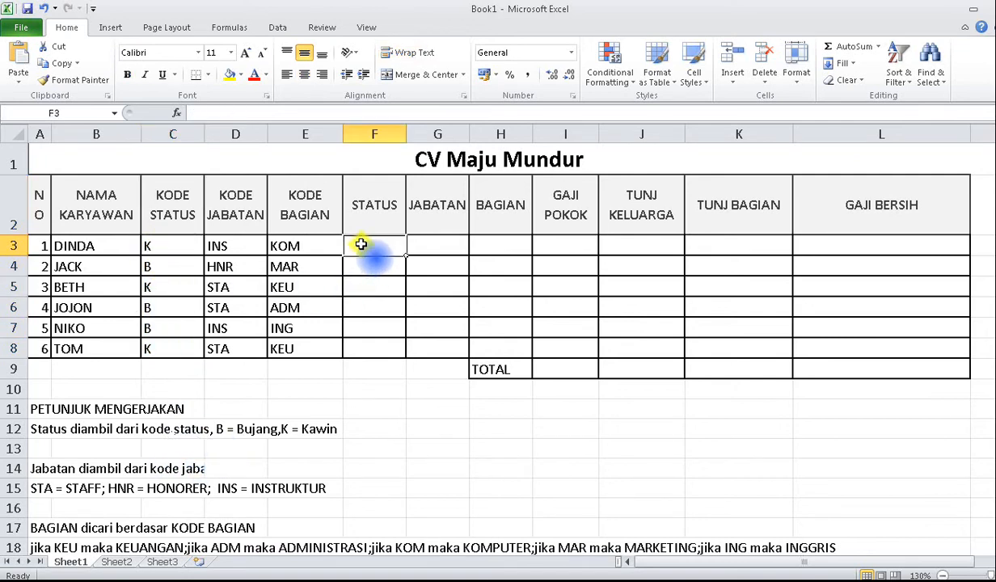
text(Kawin)
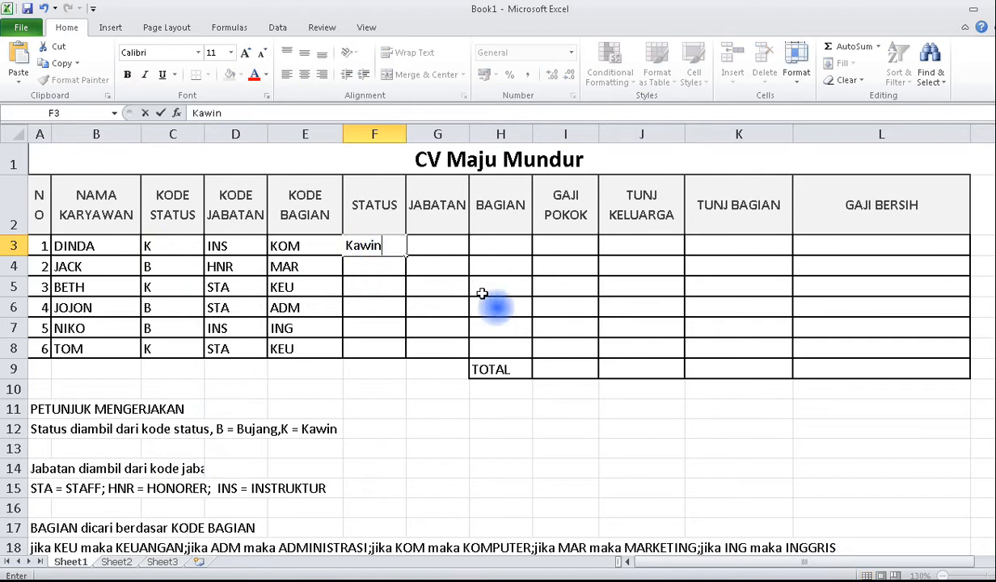
key(BackSpace)
key(BackSpace)
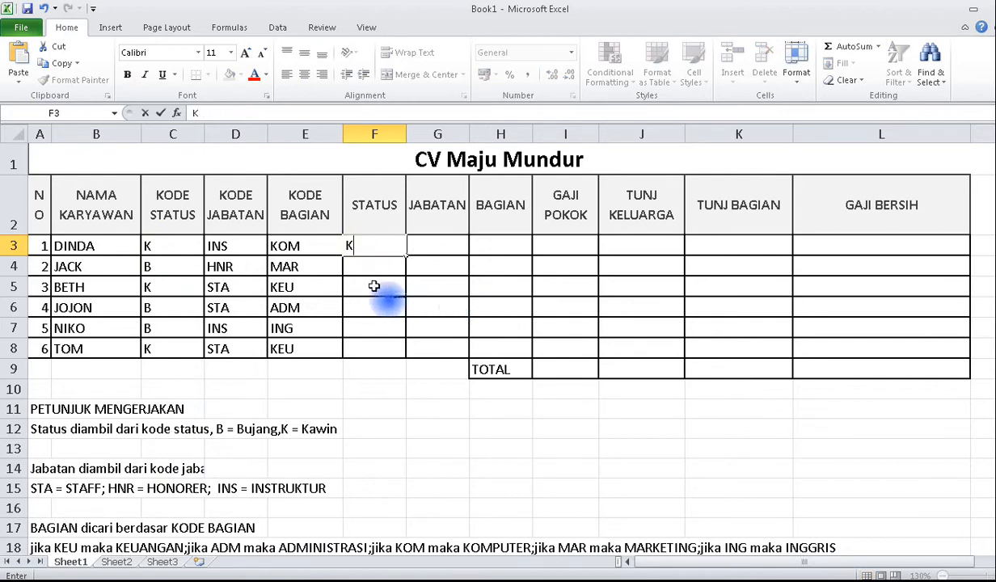
key(Return)
Enter the formula =IF(C3="B";"Bujang";"Kawin") in the first employee's STATUS cell, F3
click(362, 245)
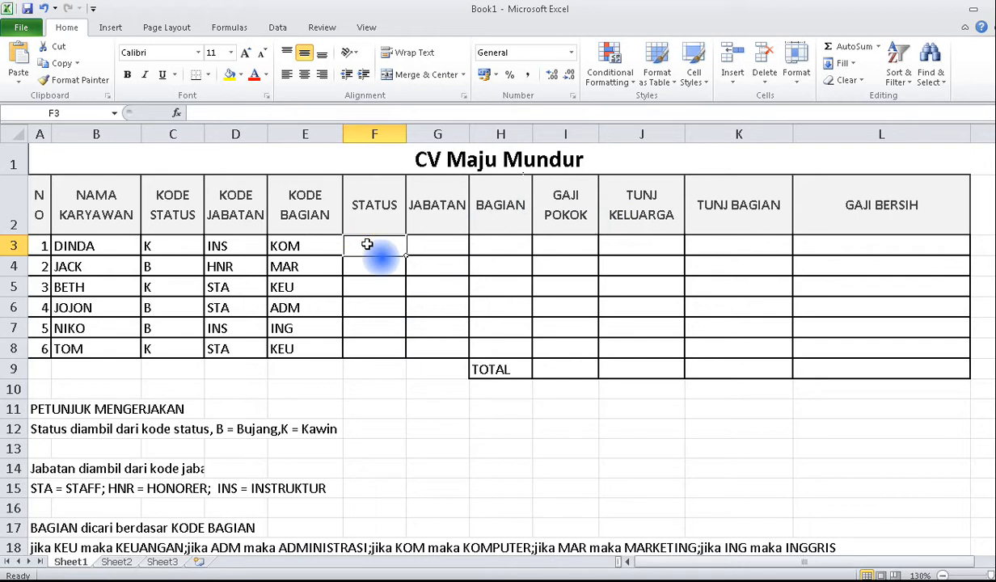
text(=i)
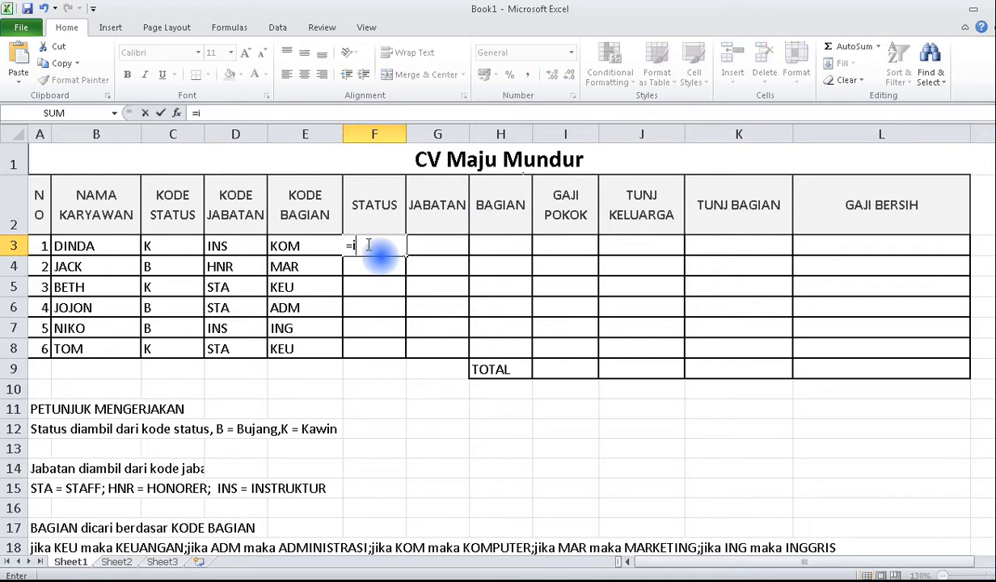
text(f()
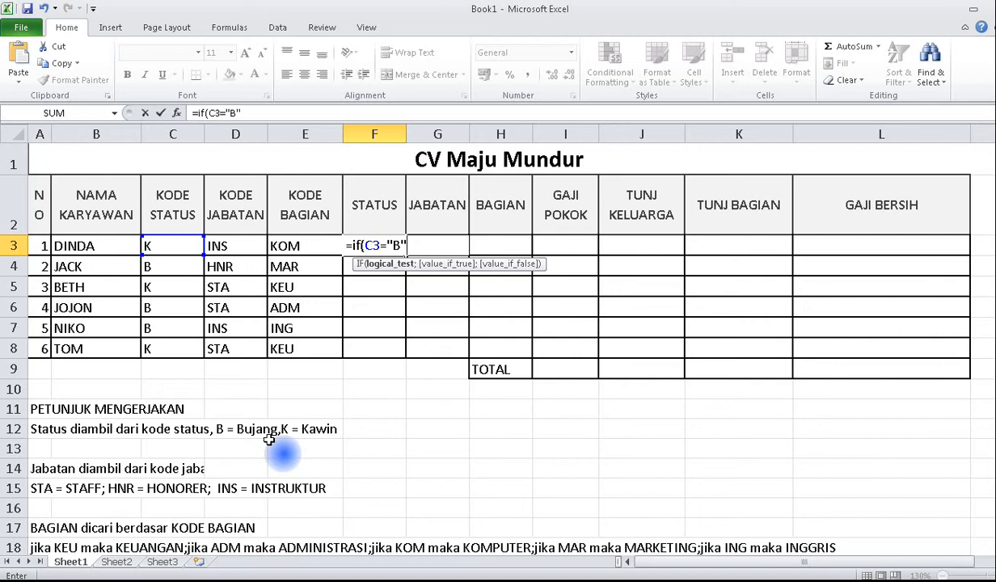
text(;"Bujang";"Kawin)
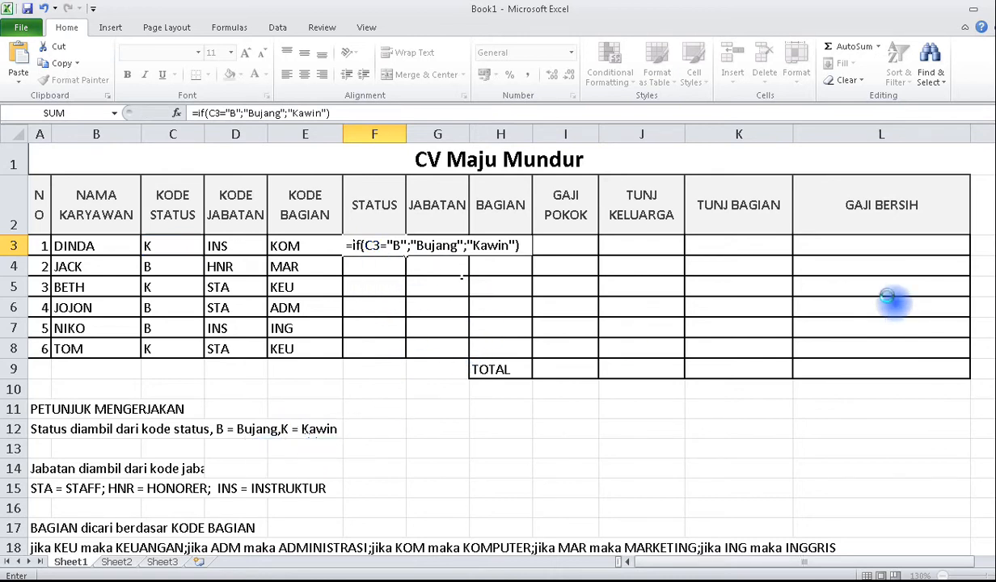
key(Return)
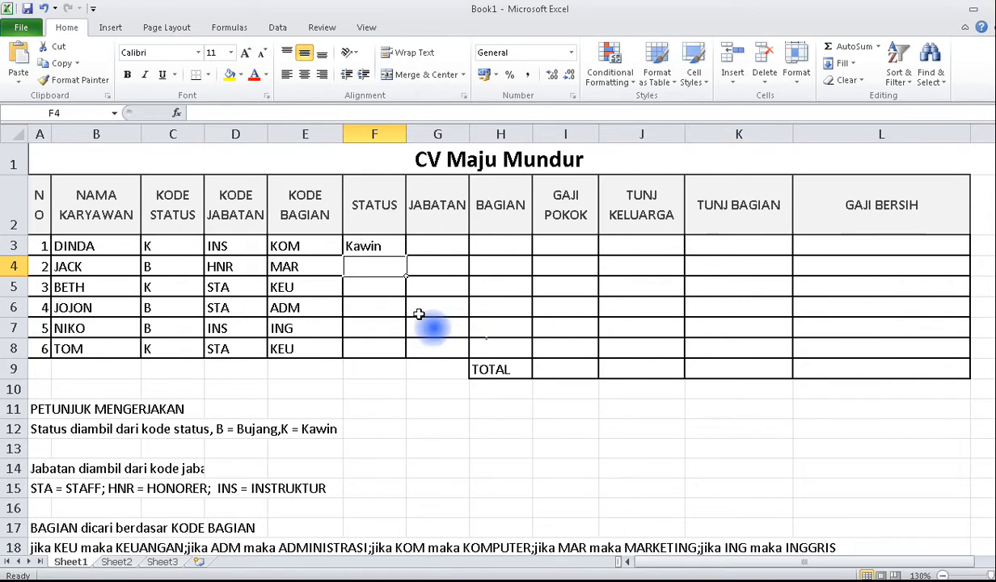
Test the STATUS formula by changing the status code in C3 to B, and set the code back to K
click(378, 249)
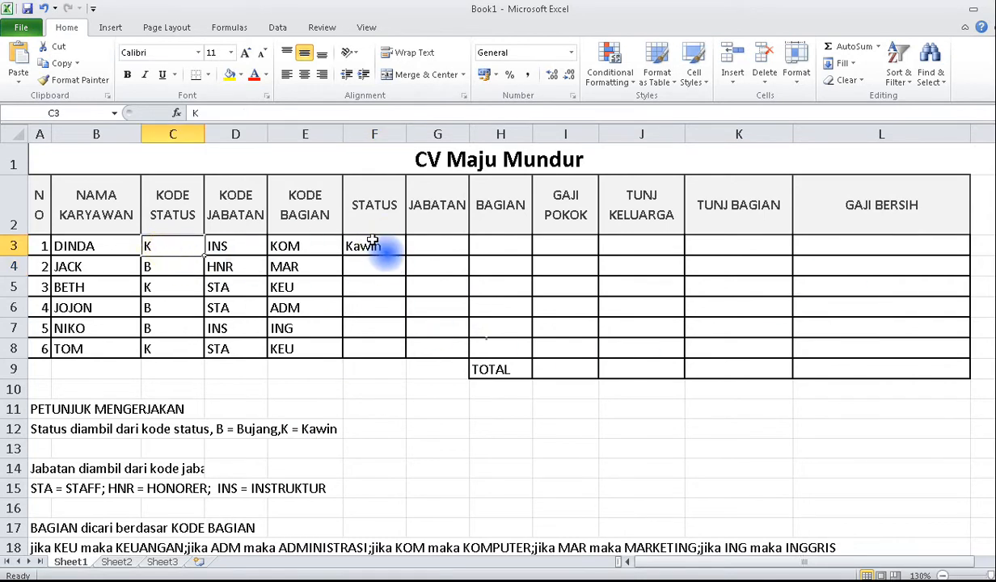
click(174, 243)
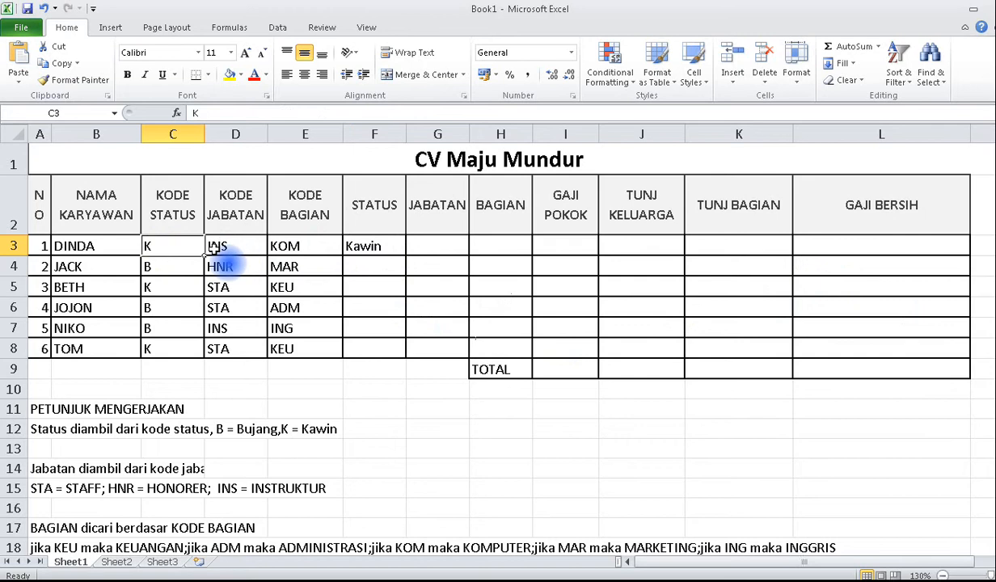
click(166, 266)
click(171, 247)
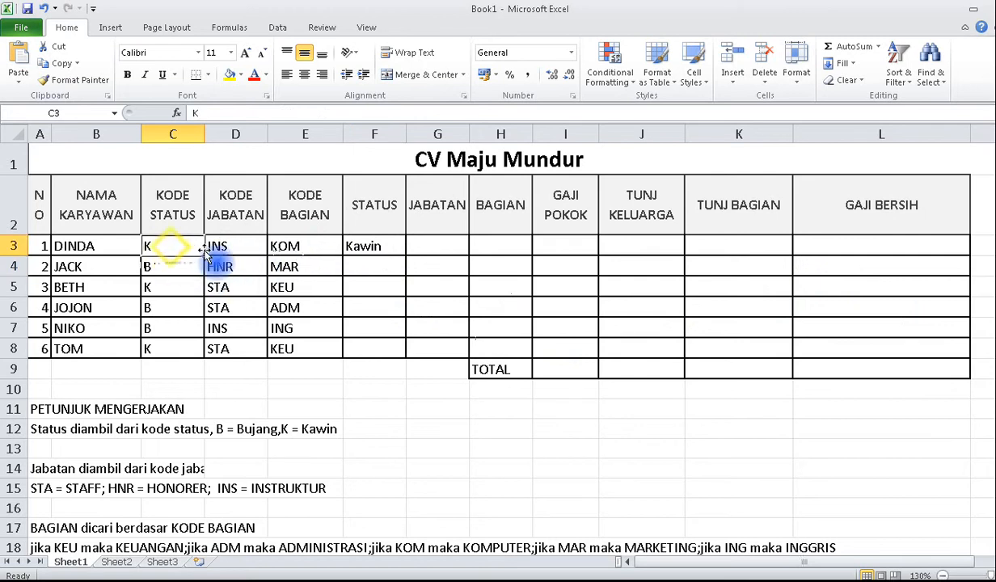
key(BackSpace)
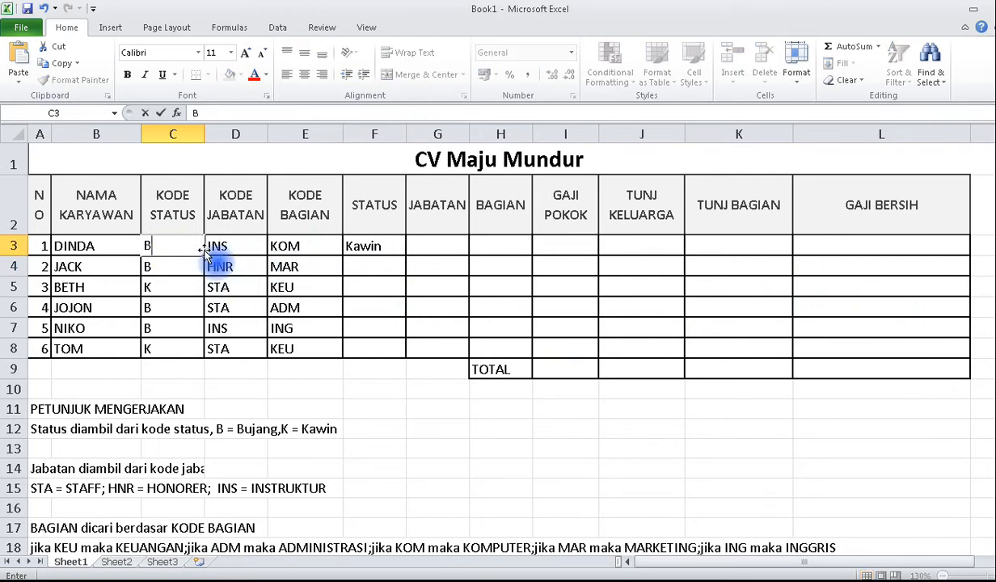
key(Return)
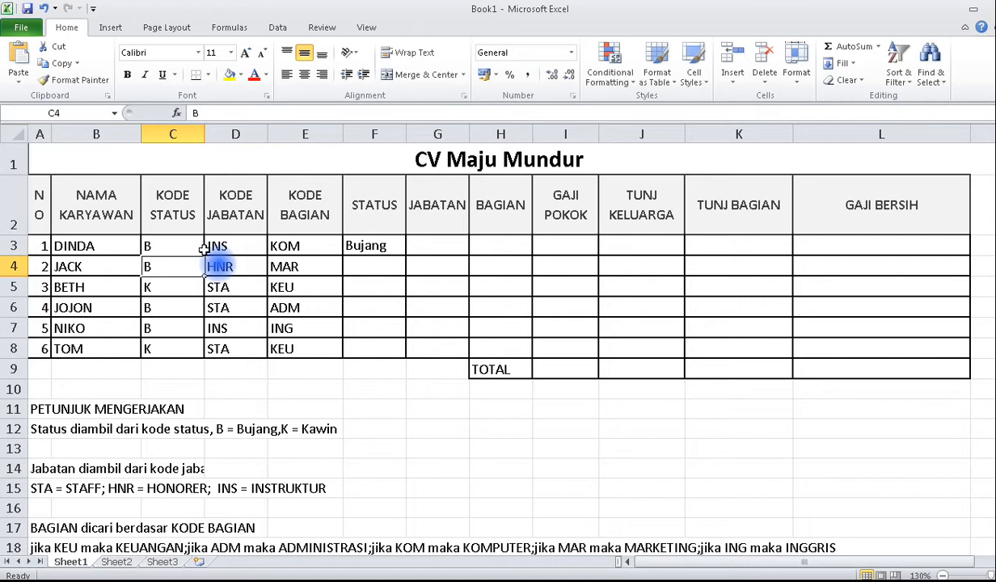
click(203, 250)
text(K)
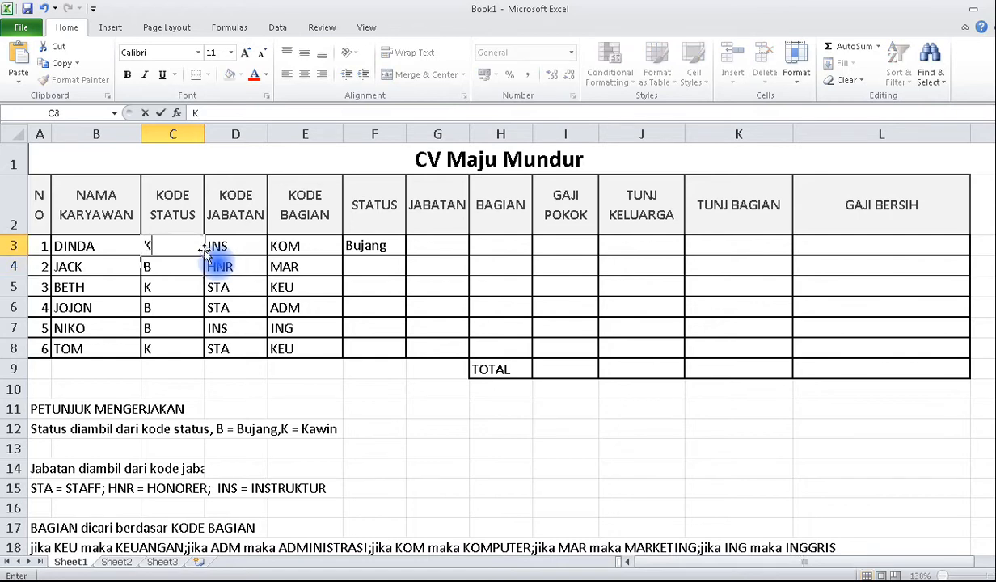
key(Return)
click(201, 247)
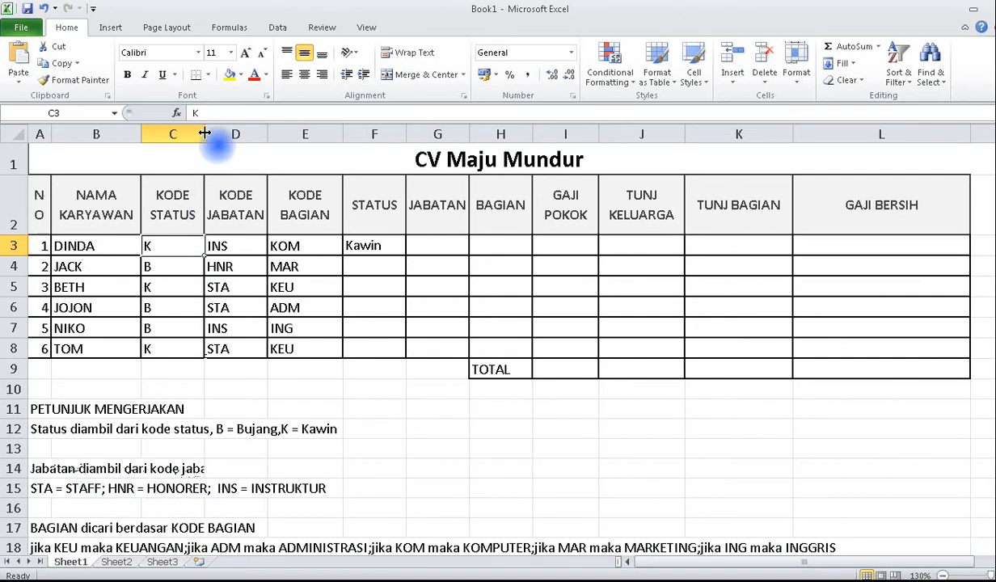
Widen column C until the KODE STATUS heading fits on one line, and check the KODE JABATAN entries against the instructions
drag(205, 134, 229, 136)
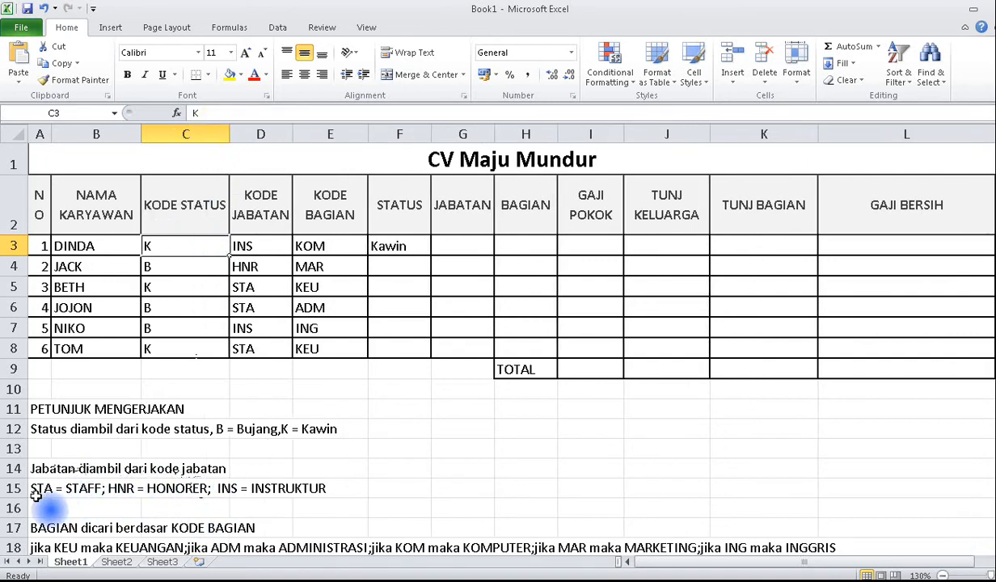
click(255, 286)
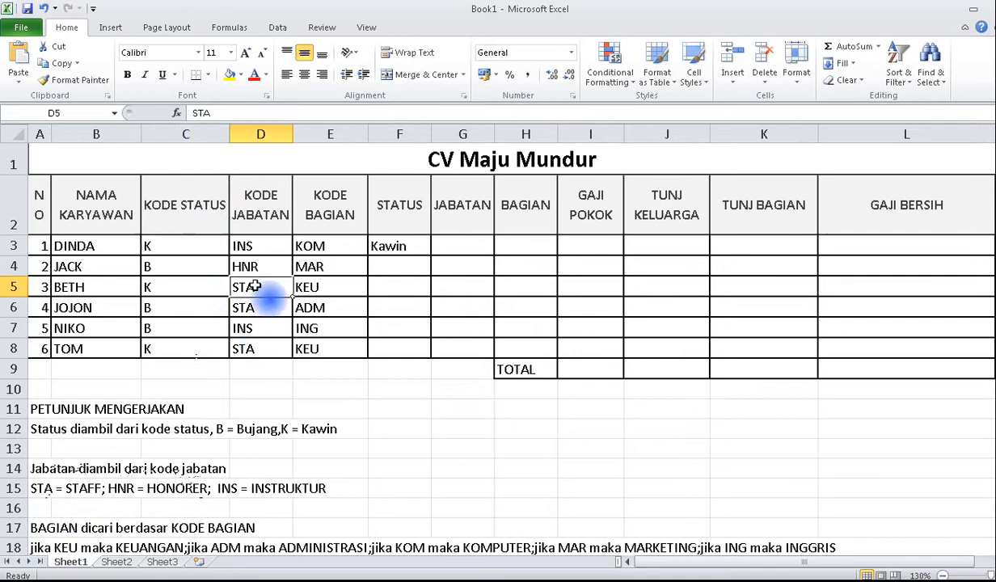
click(239, 265)
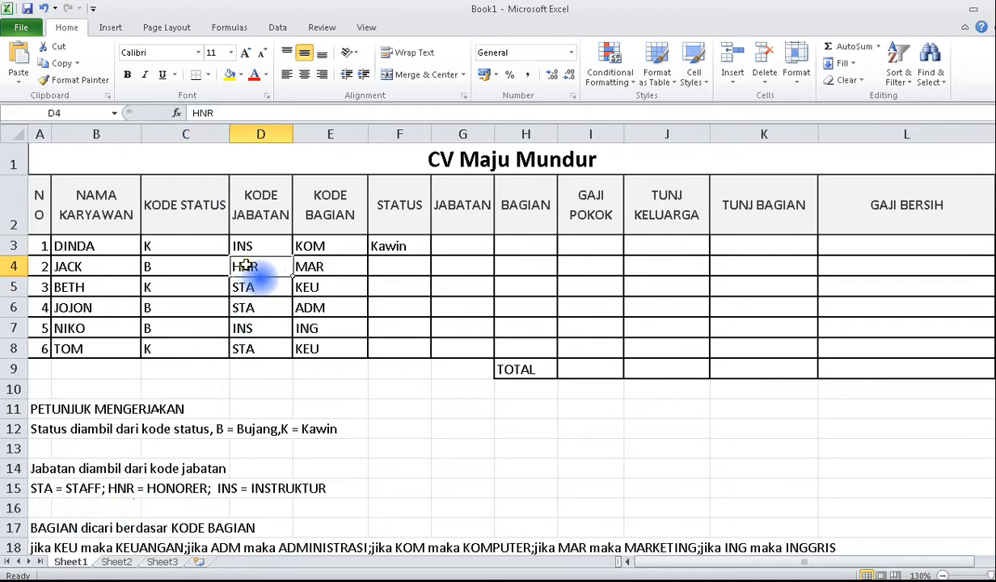
click(255, 329)
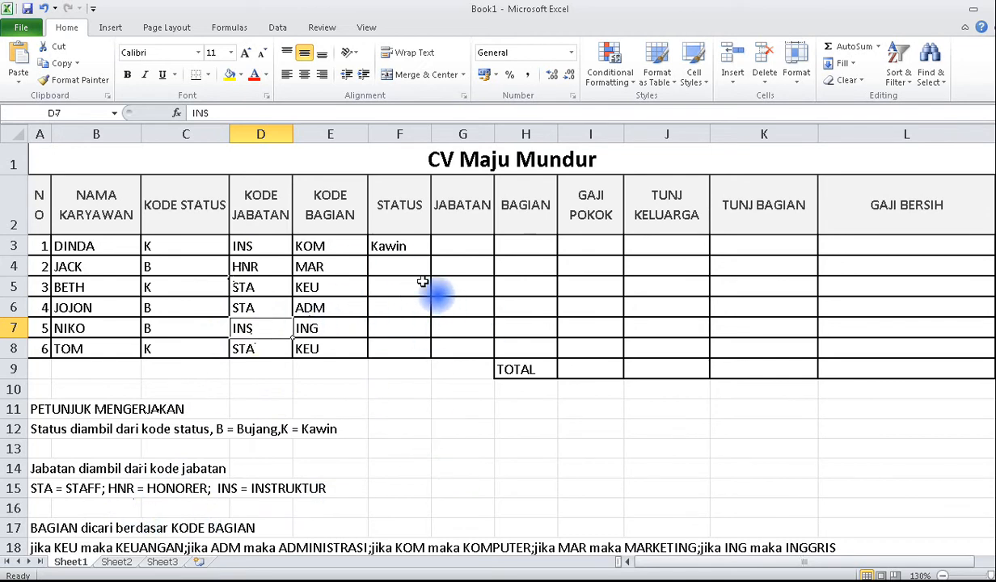
click(456, 251)
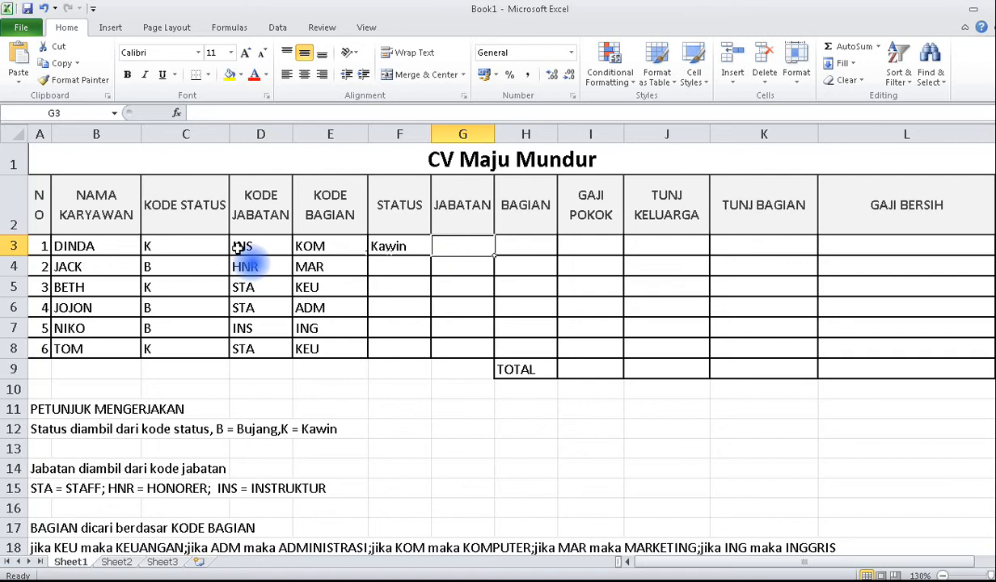
text(Instruktur)
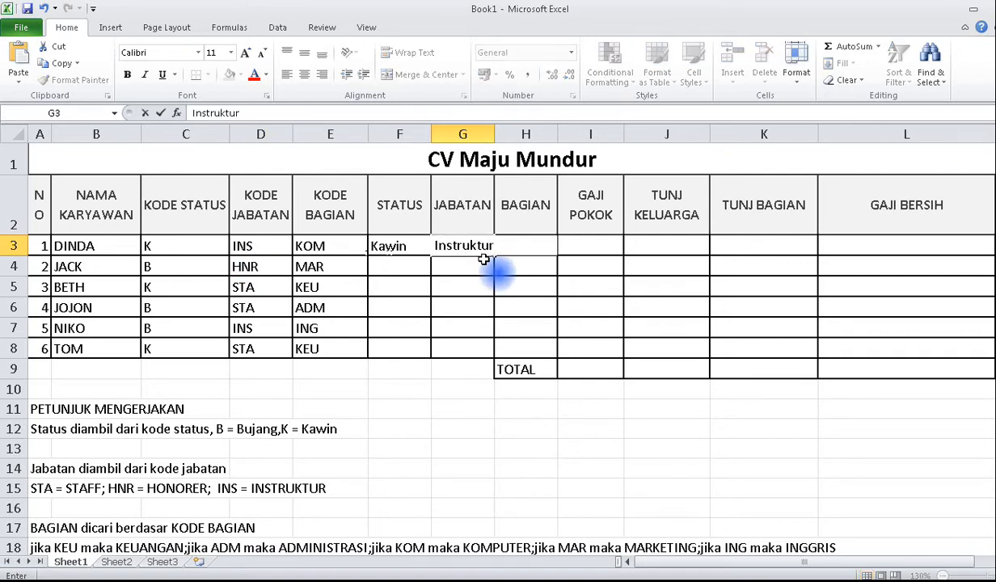
key(Return)
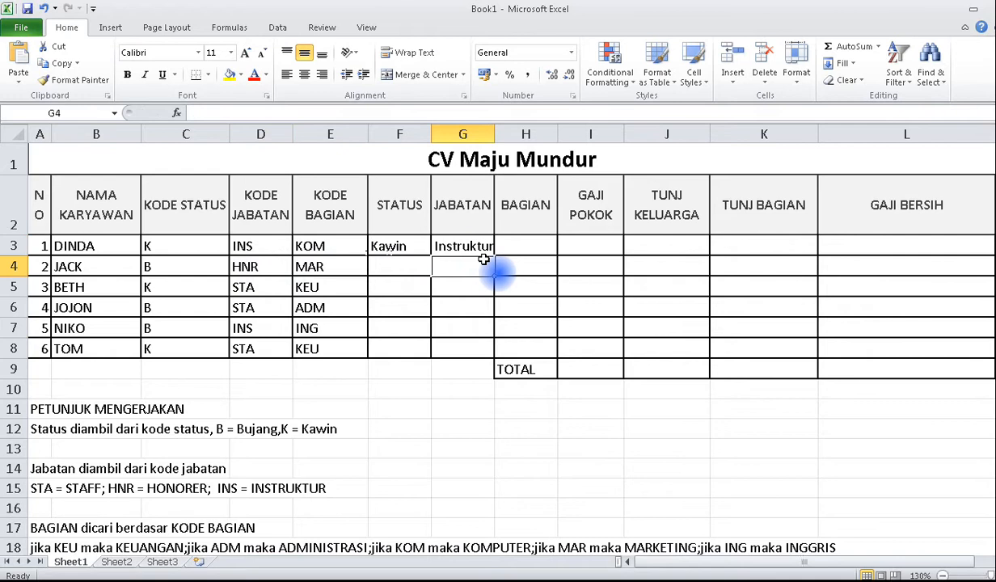
text(Honorer)
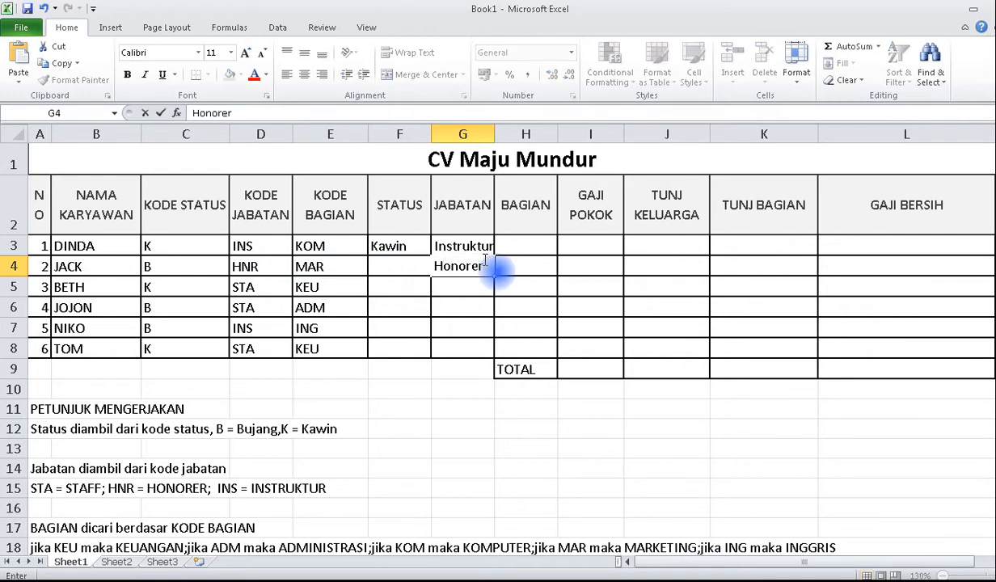
key(Up)
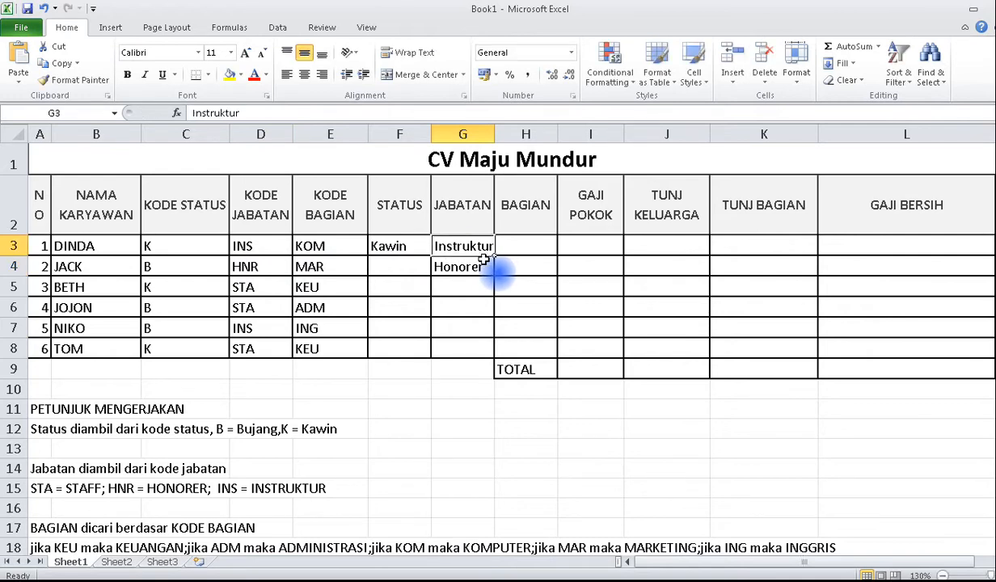
key(Up)
key(Down)
key(shift+Down)
key(Delete)
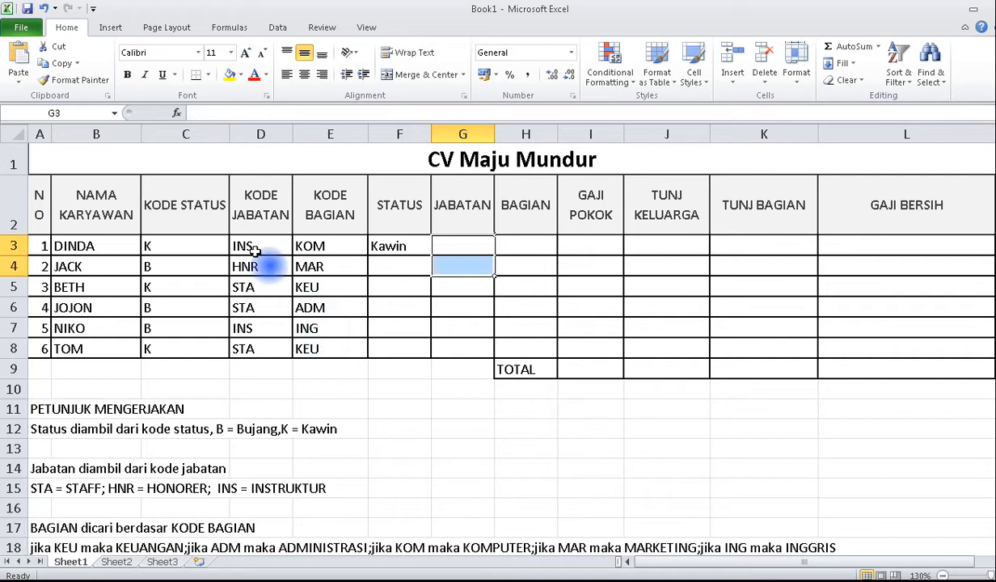
Begin the JABATAN formula in G3 with =if(D3="STA";"Staff"; so that code STA returns Staff
click(455, 247)
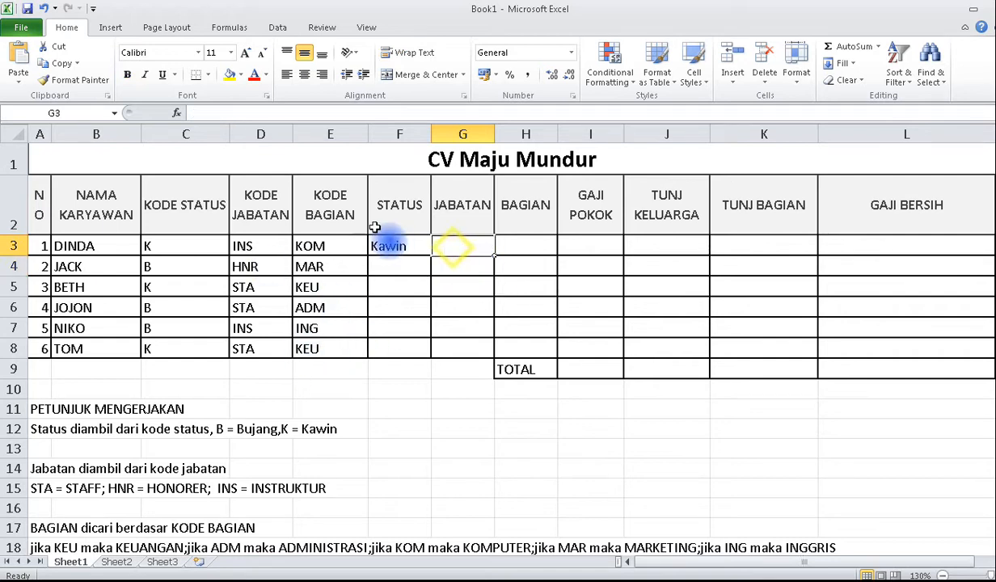
click(244, 248)
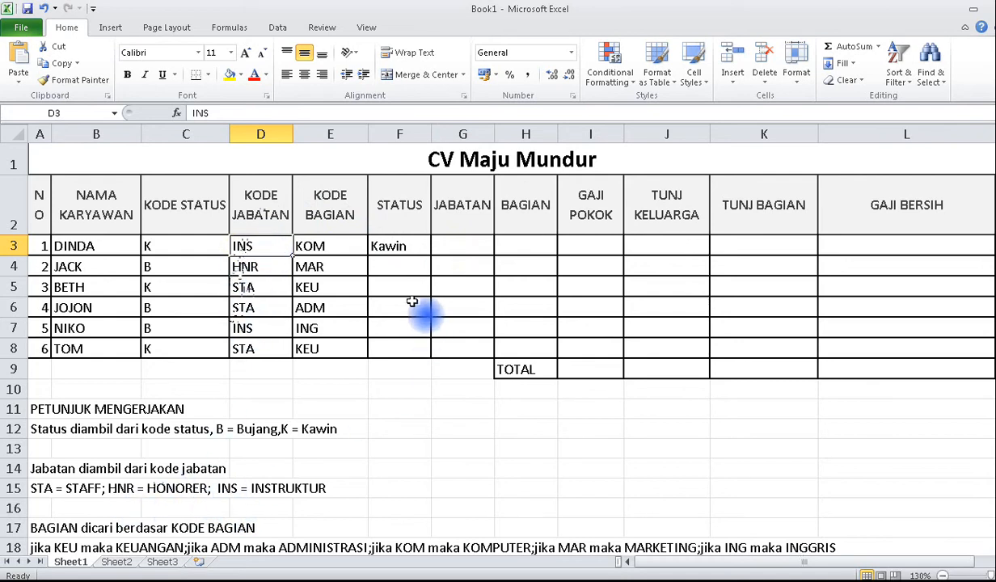
click(445, 248)
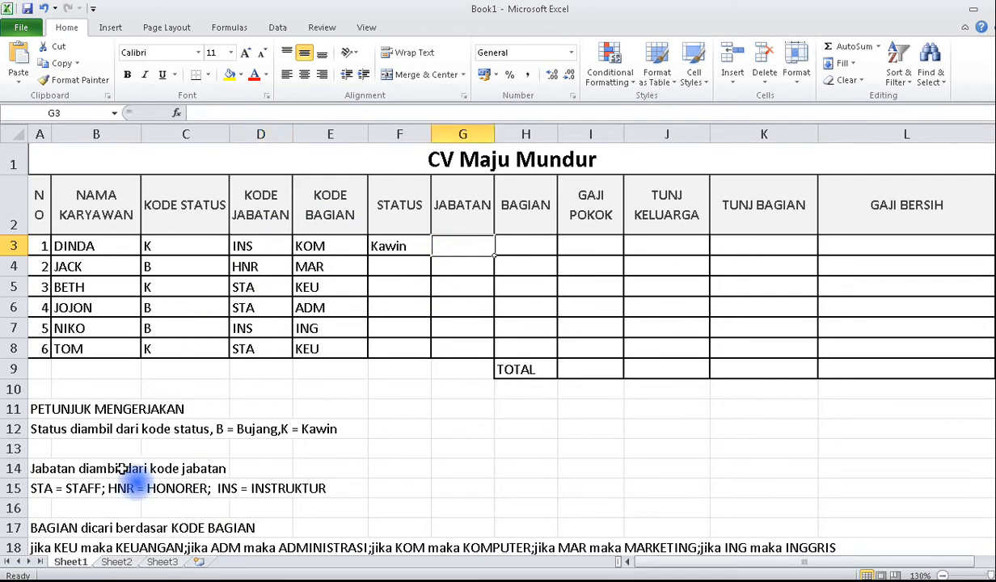
text(=if()
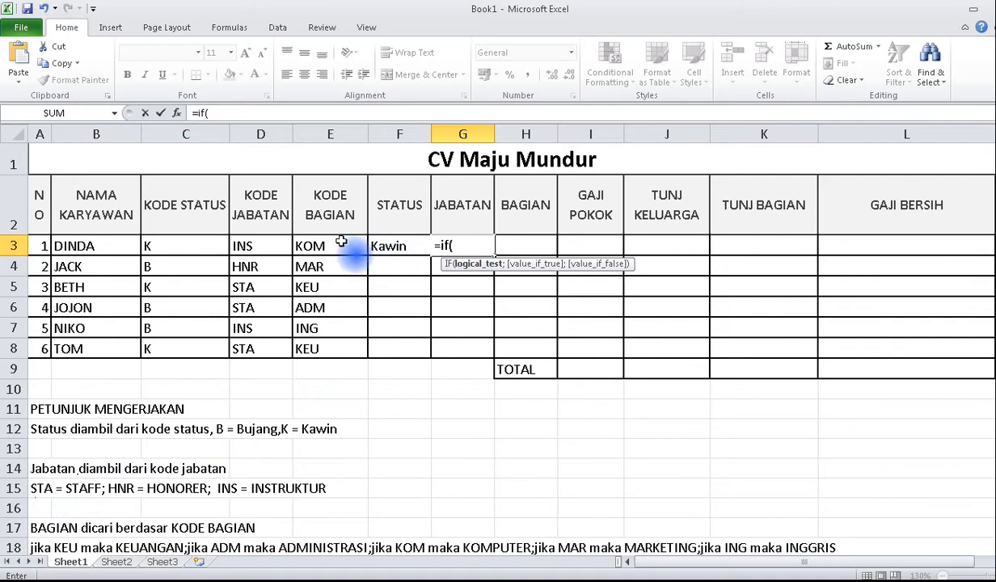
click(260, 249)
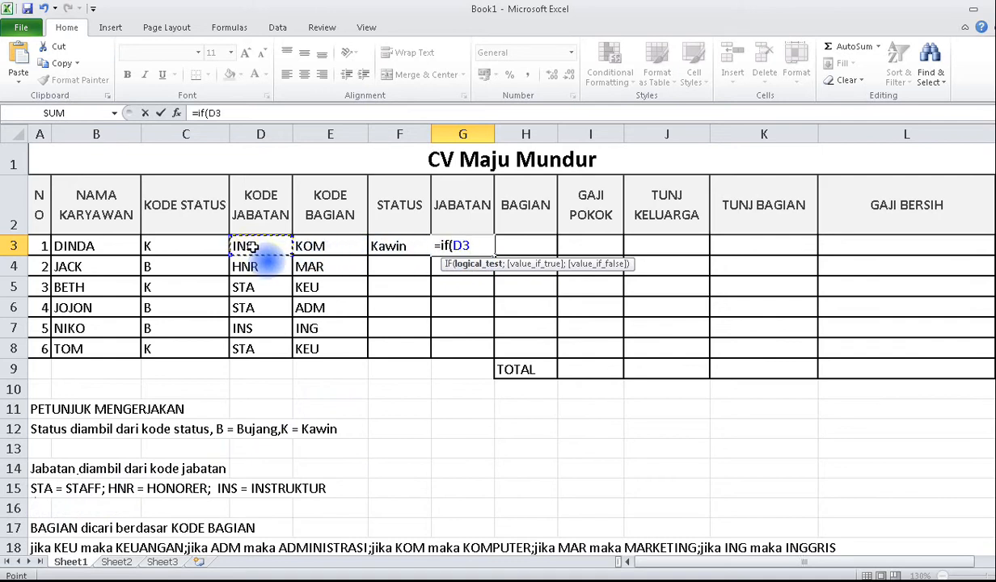
text(=)
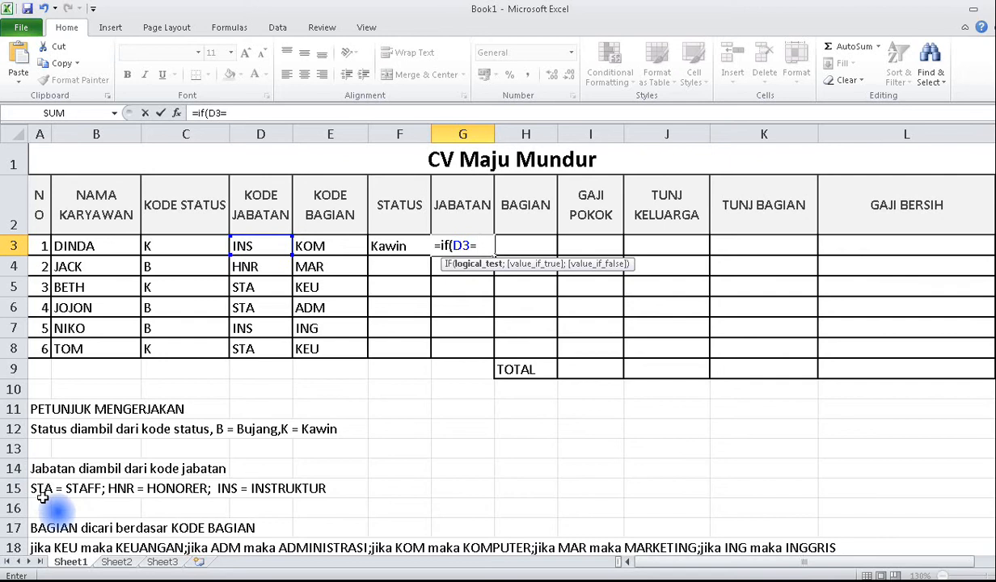
text("STA)
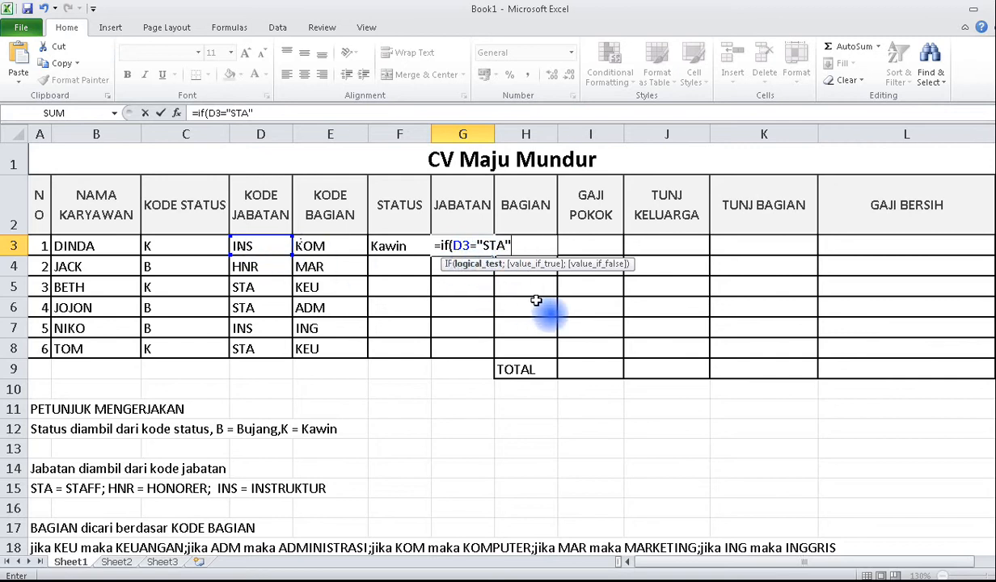
text(;)
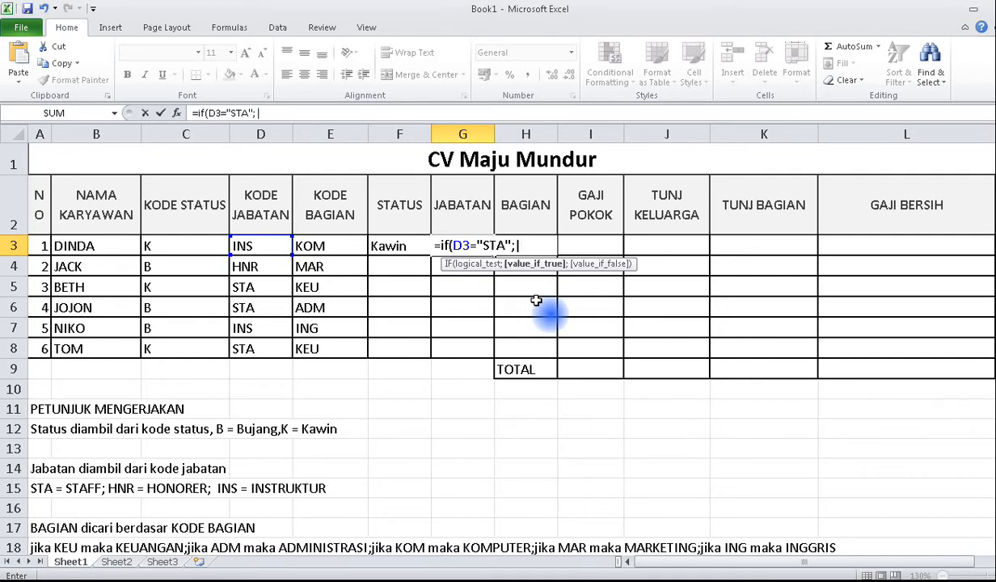
text(;)
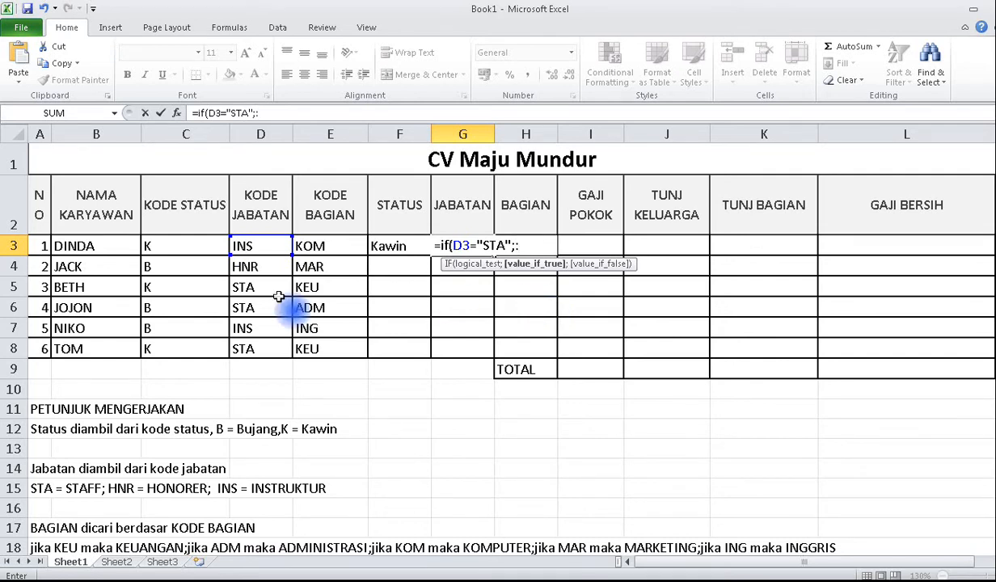
key(BackSpace)
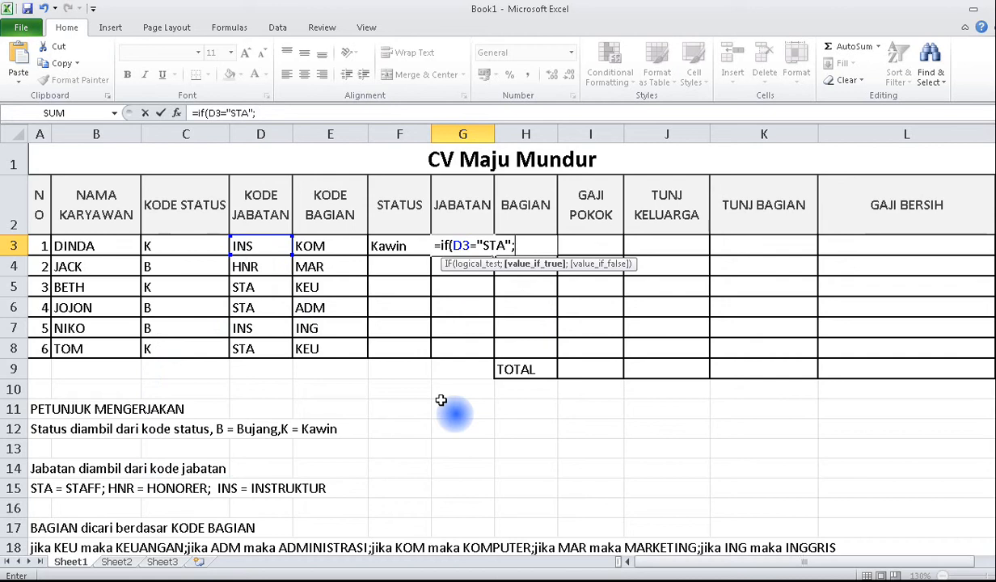
text("Staff)
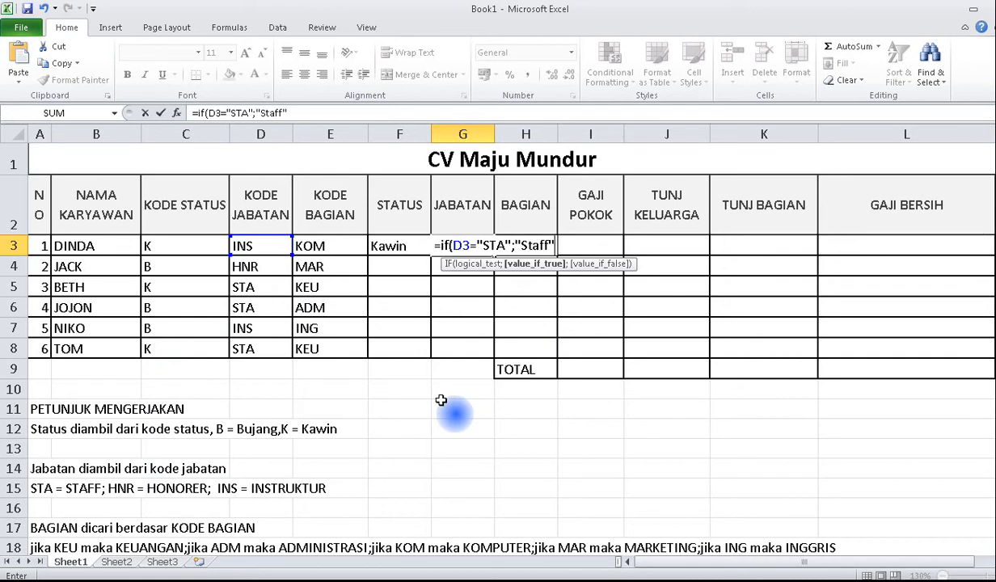
text(";)
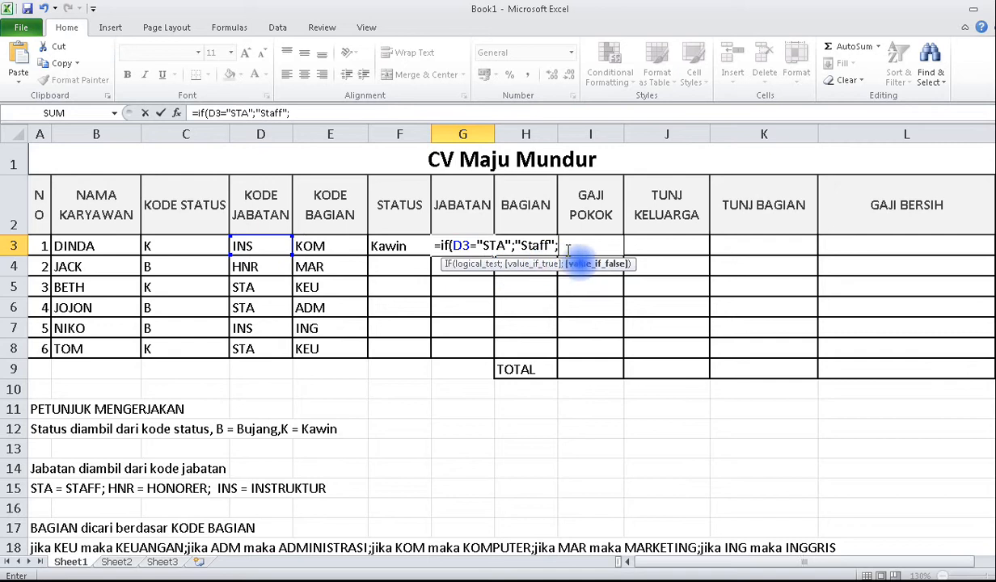
Complete the G3 formula with the nested condition if(D3="HNR";"Honorer";"Instruktur")) and enter it
text(if)
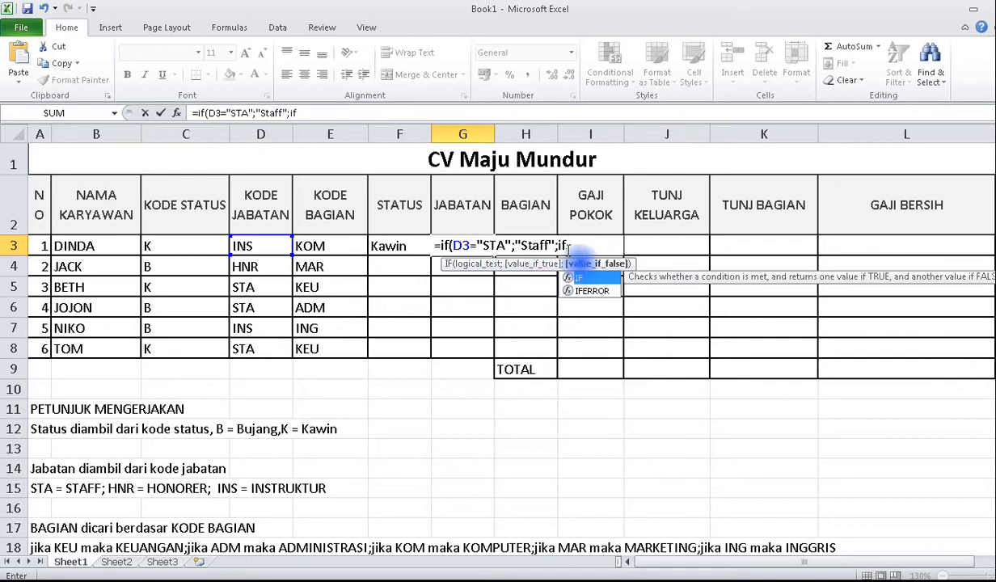
text(()
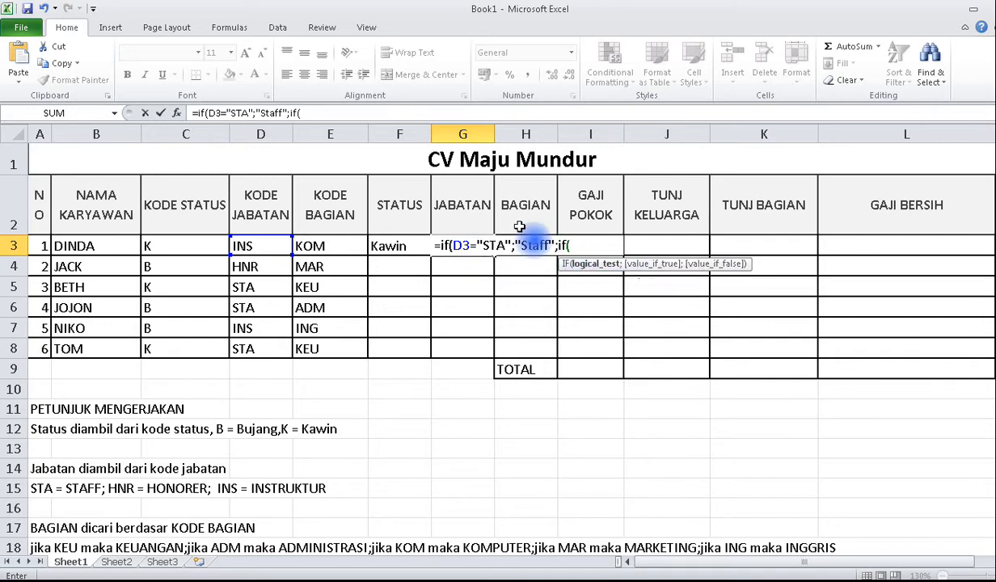
click(252, 249)
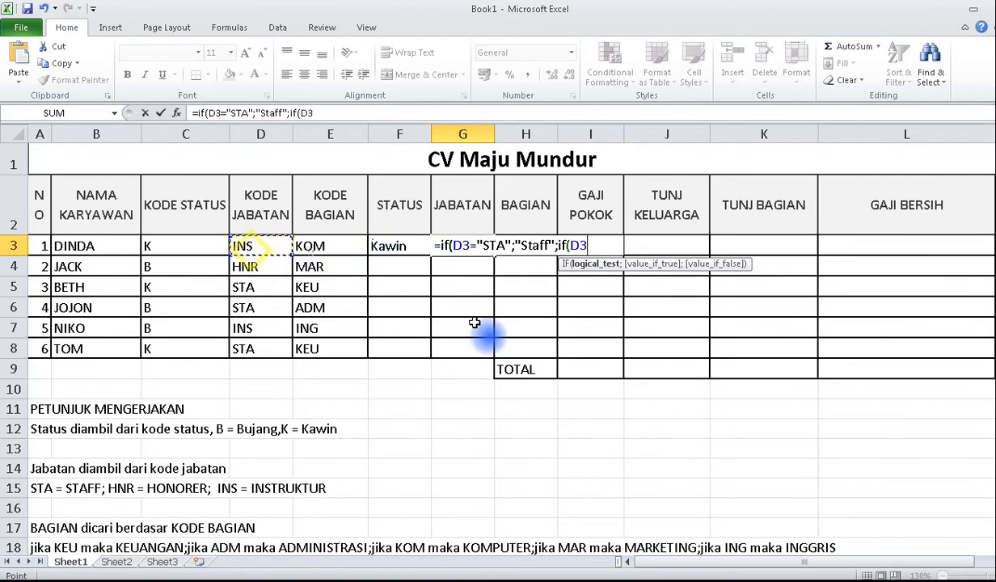
text(=)
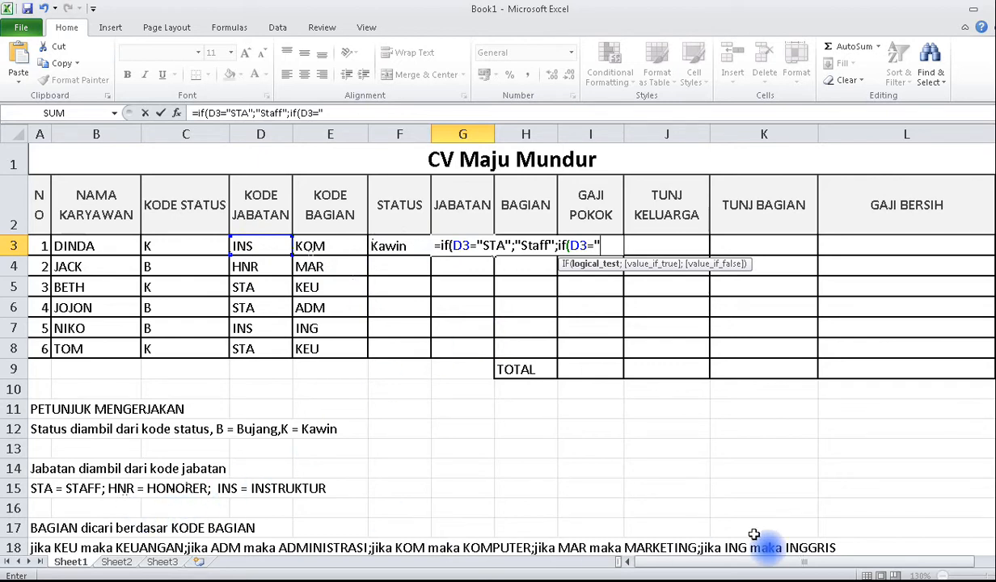
text("HNR)
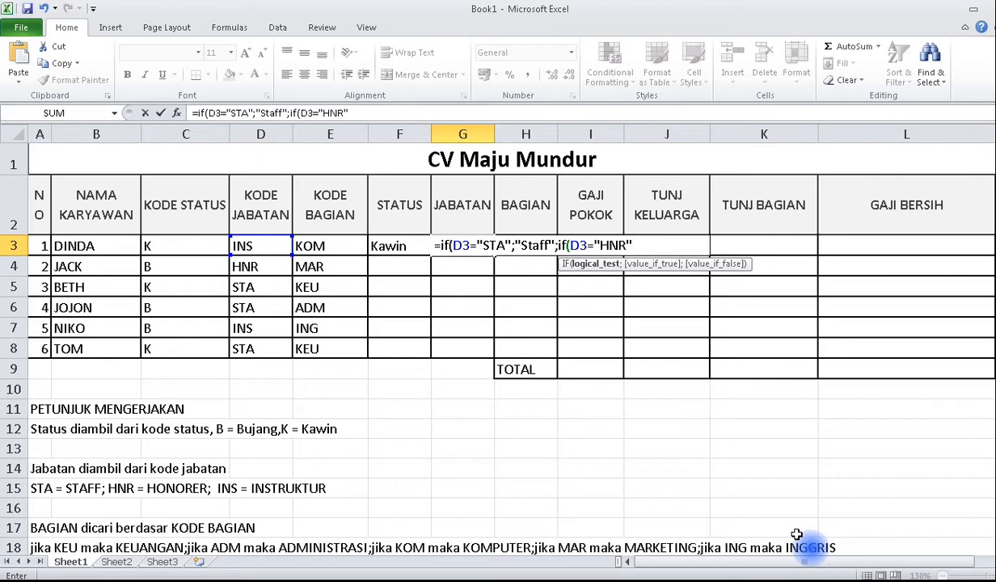
text(";)
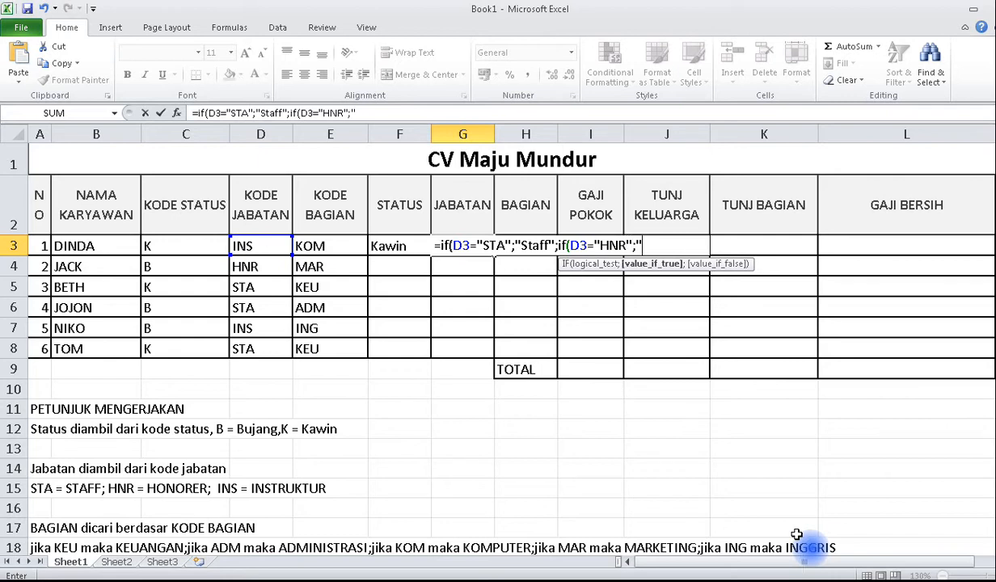
text("Honorer)
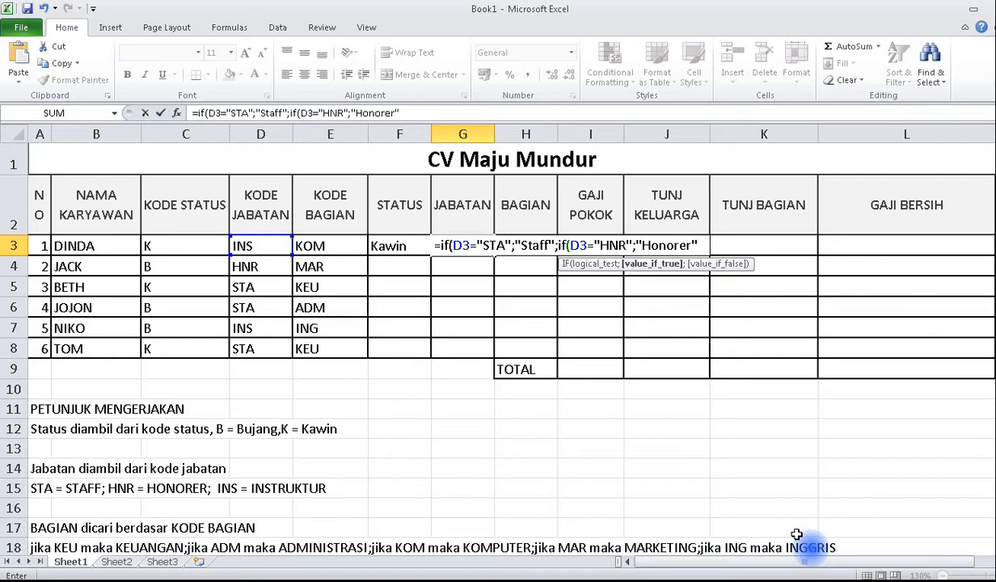
text(";)
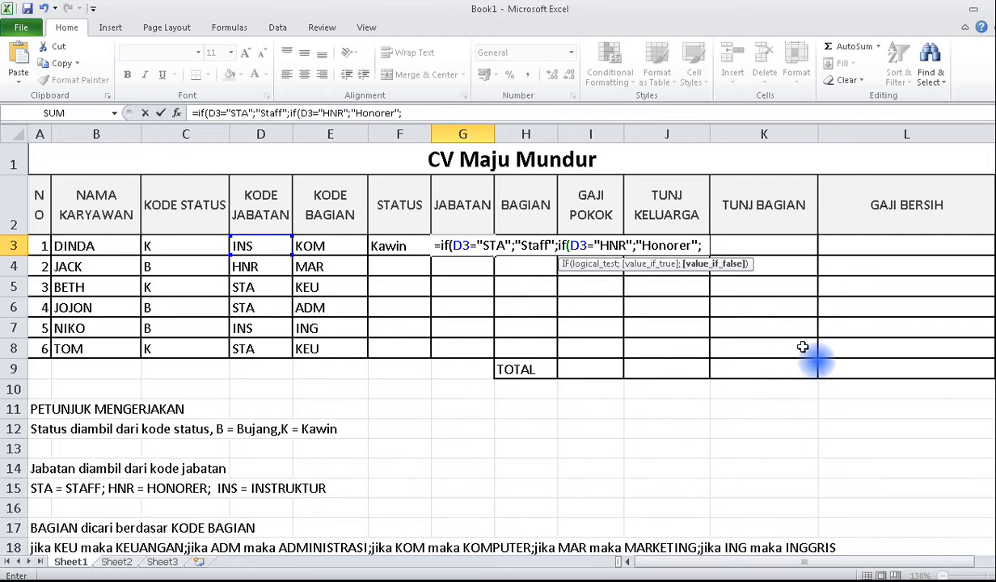
text(Instruktur)
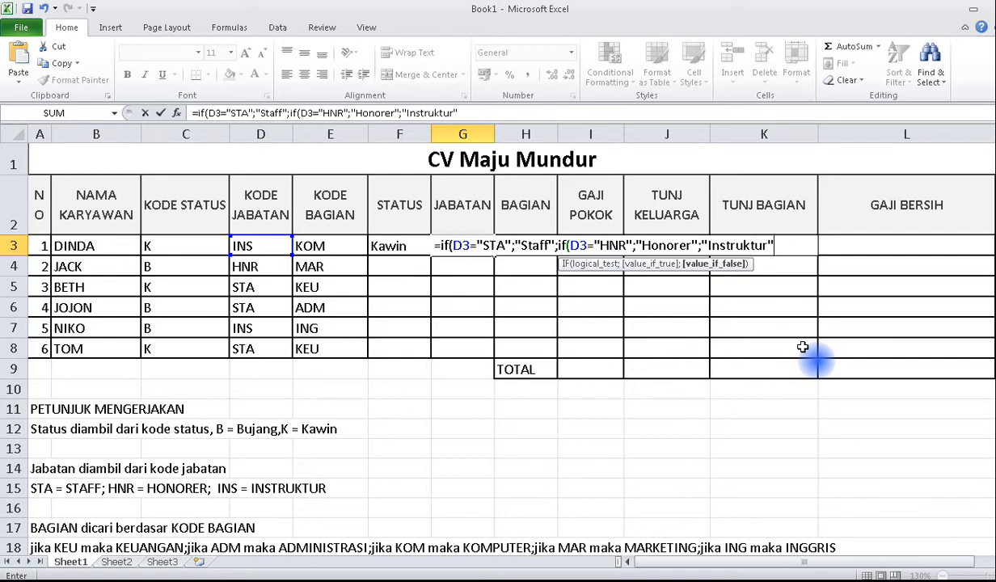
text())
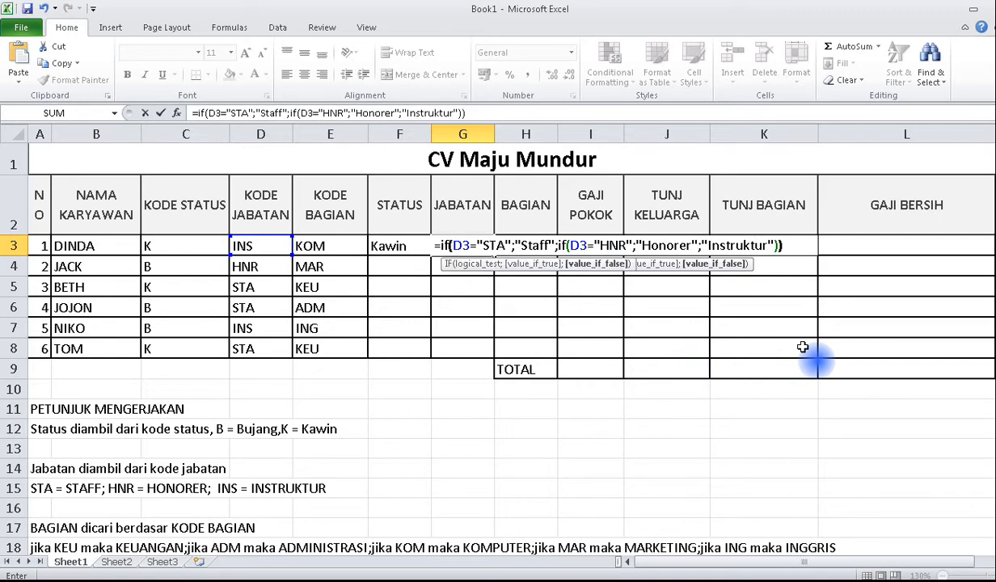
key(Return)
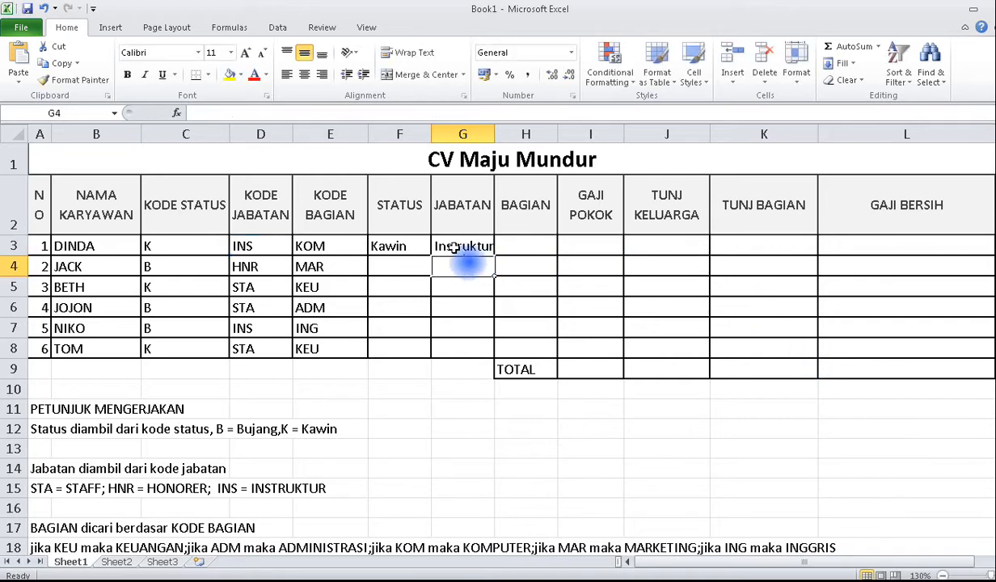
Test the JABATAN formula by changing the job code in D3 to HNR and STA, and set it back to INS
click(257, 247)
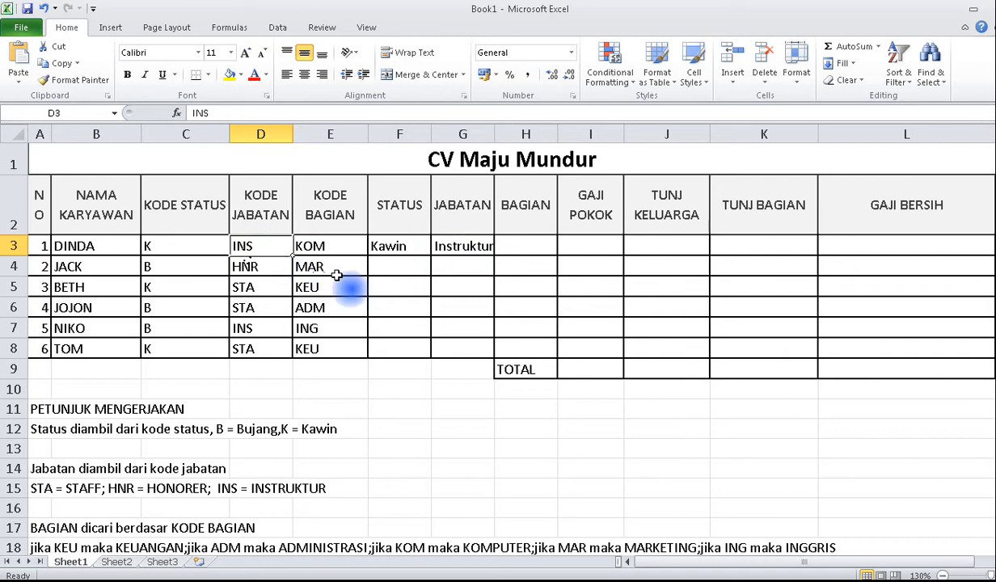
text(HNR)
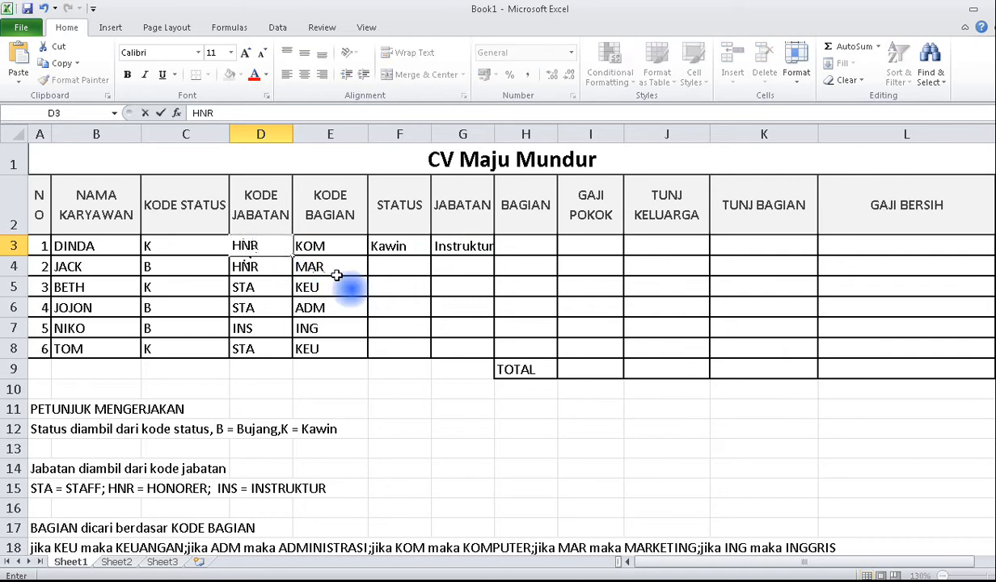
key(Return)
key(Up)
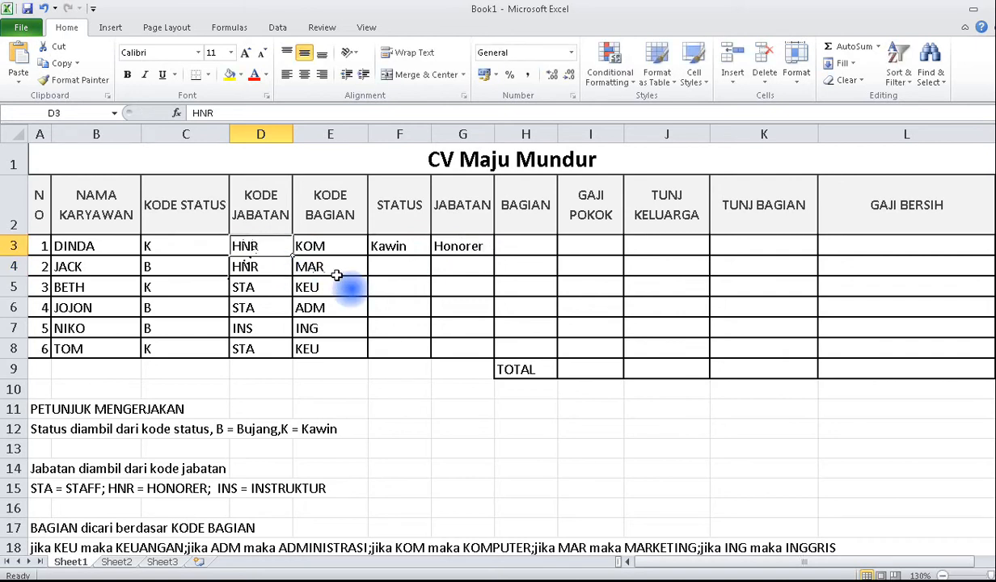
text(STA)
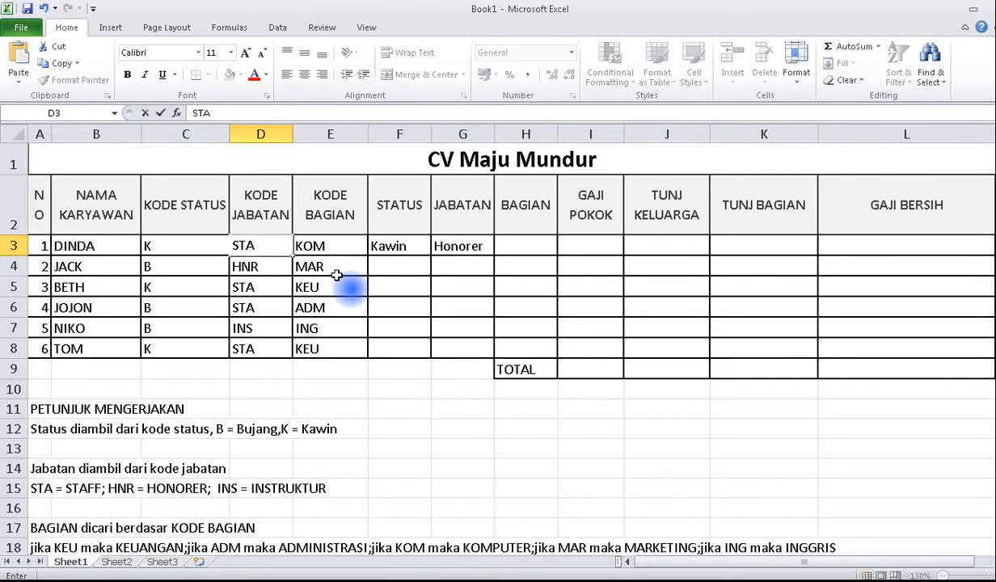
key(Return)
key(Up)
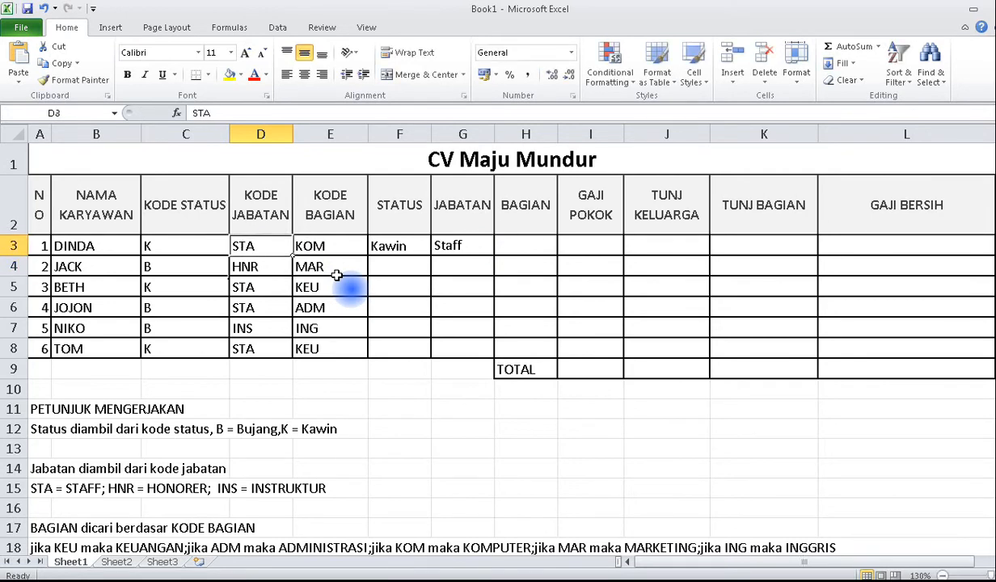
text(INS)
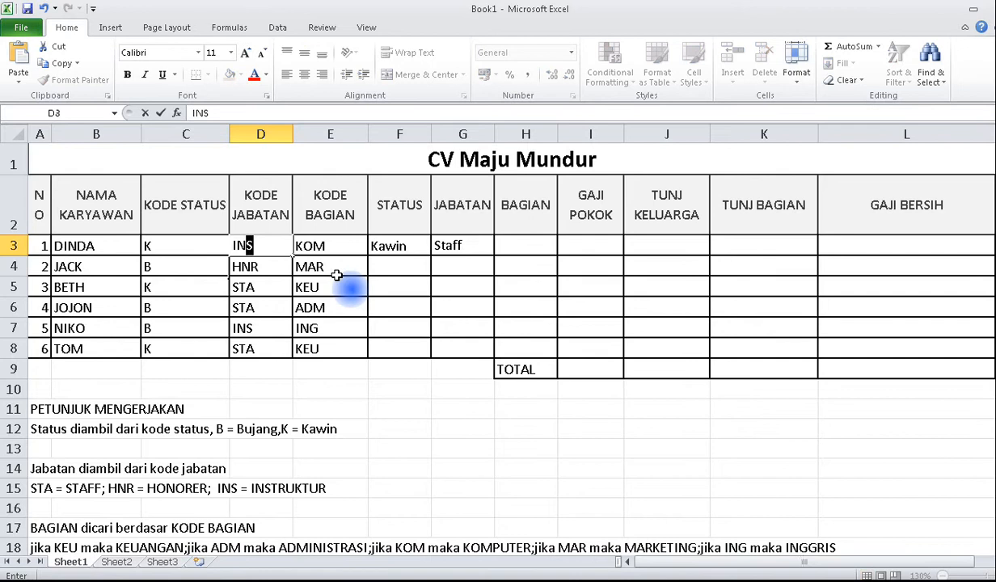
key(Return)
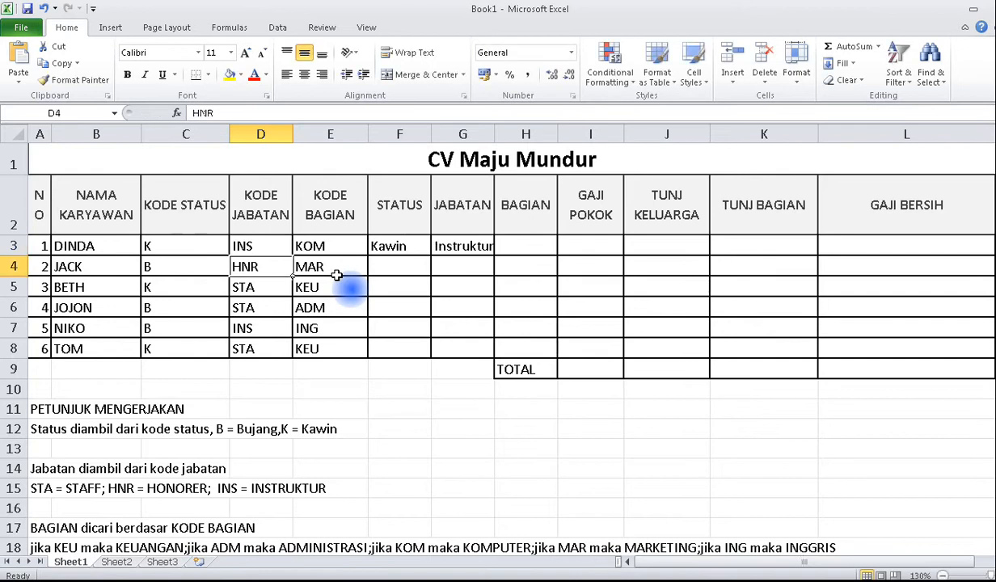
Examine the KODE BAGIAN entries and the BAGIAN rules in row 18 of the instructions for the formula in H3
key(Up)
key(Right)
key(Right)
key(Right)
key(Right)
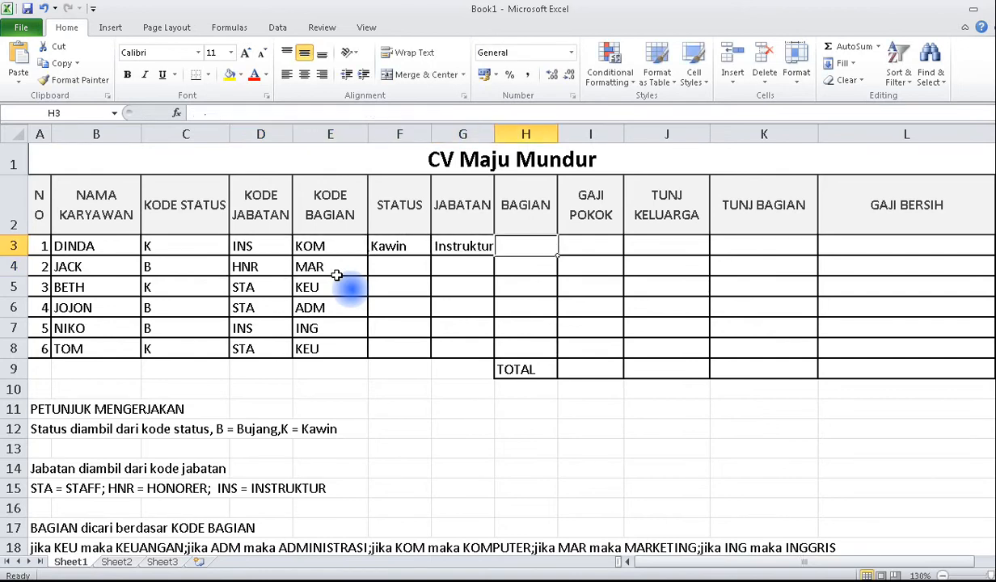
scroll(207, 448, down, 1)
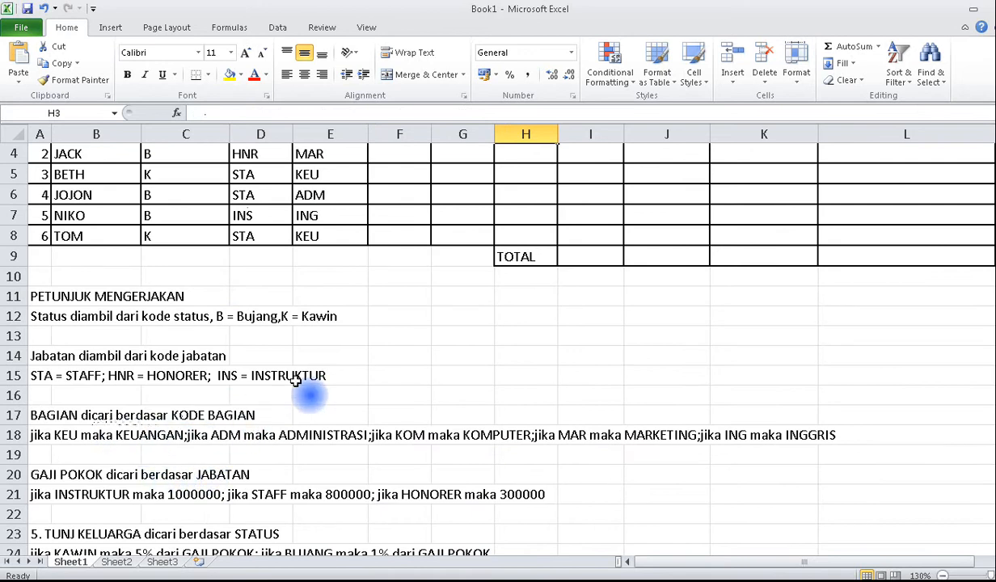
scroll(295, 380, up, 1)
drag(329, 202, 332, 327)
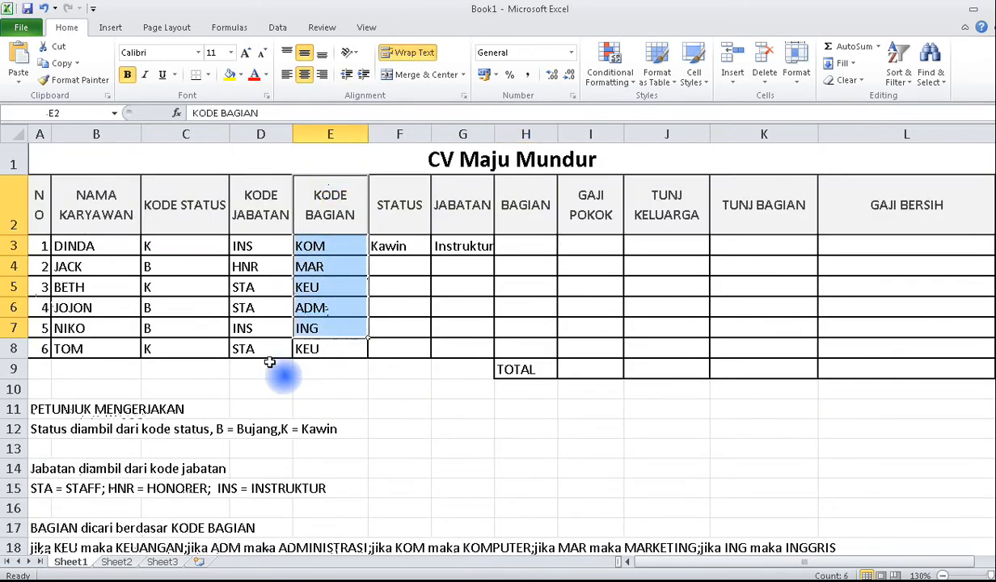
scroll(222, 485, down, 1)
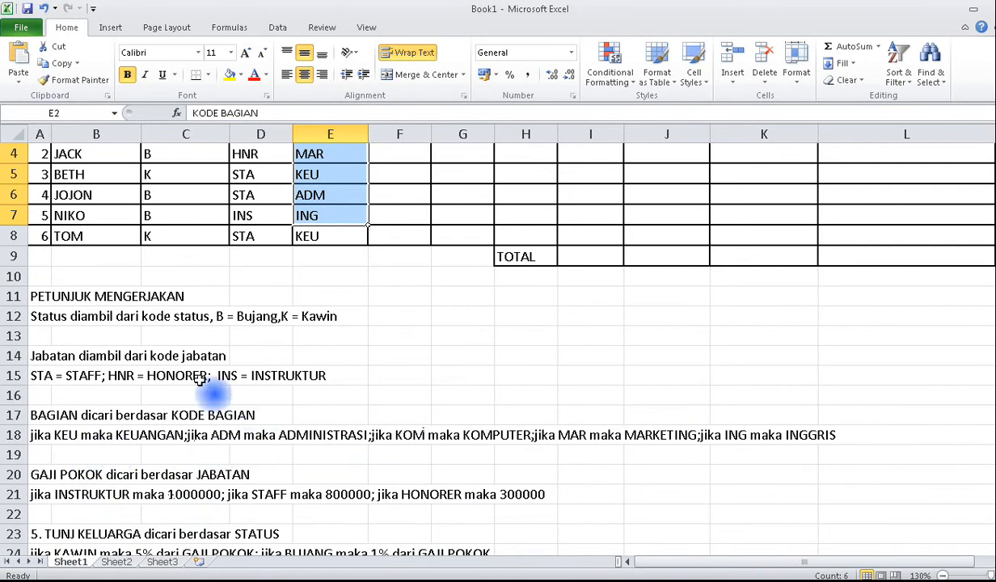
click(65, 435)
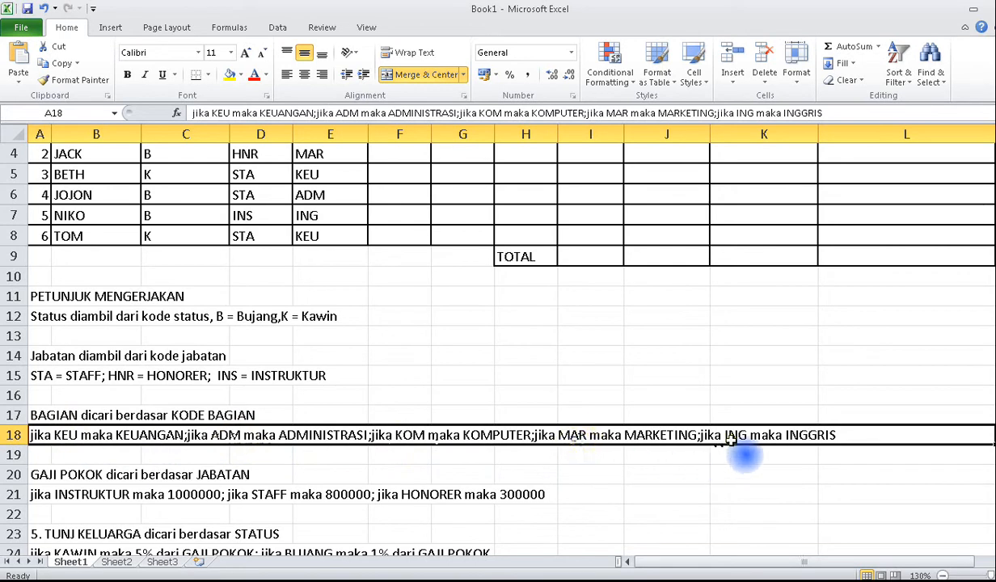
Begin the BAGIAN formula in H3 with =if(E3="KEU";"Keuangan"; so that code KEU returns Keuangan
scroll(596, 405, up, 1)
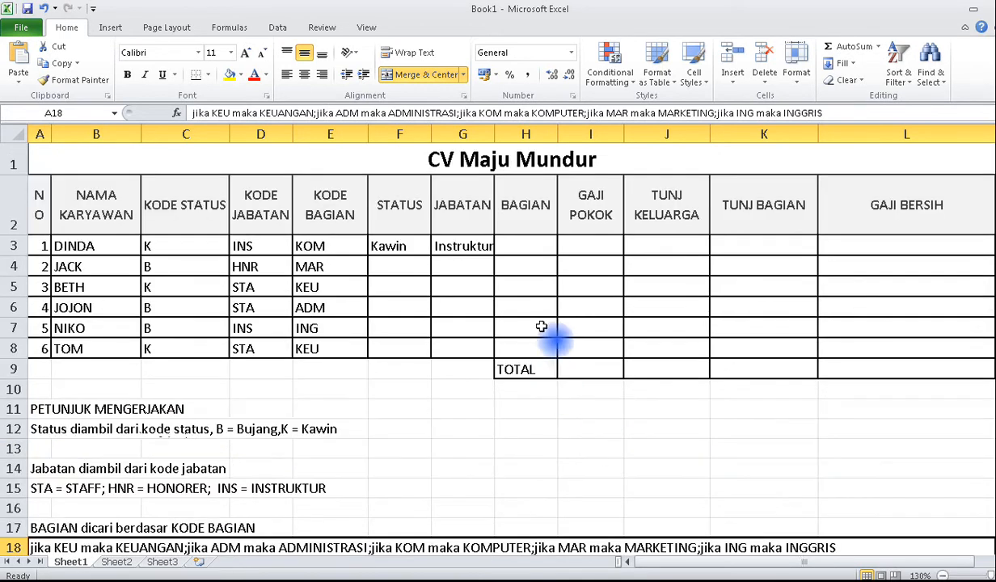
click(536, 245)
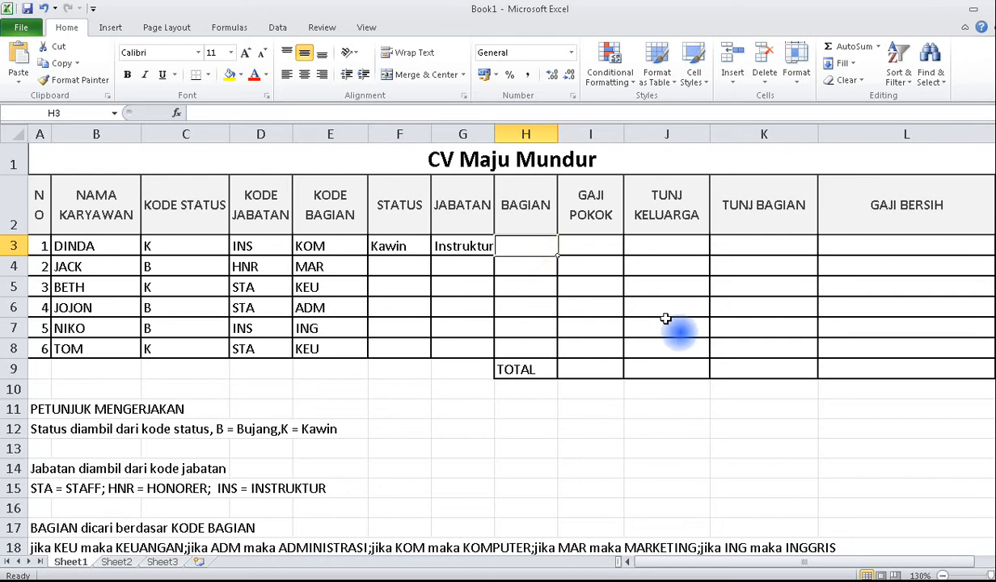
text(=if)
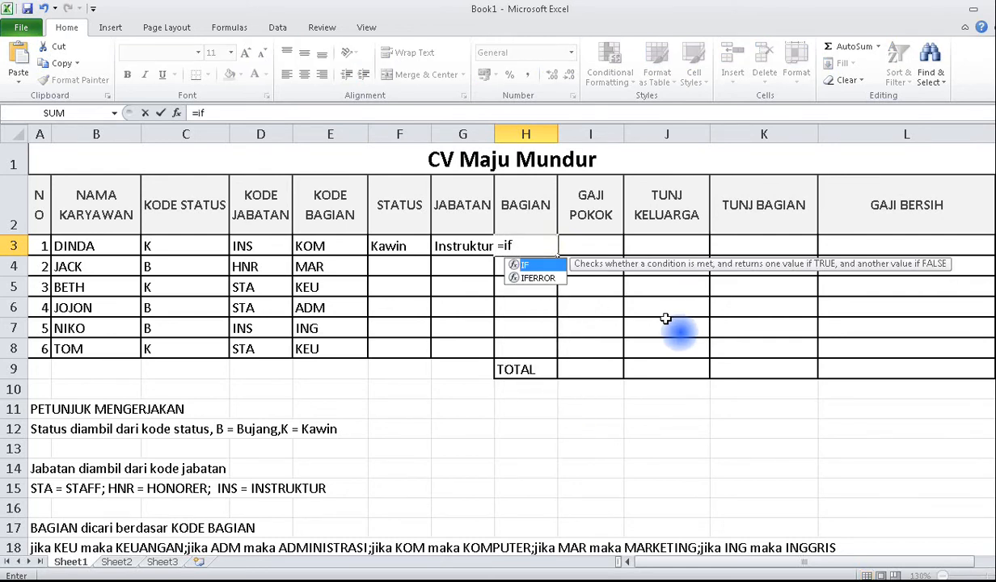
text(()
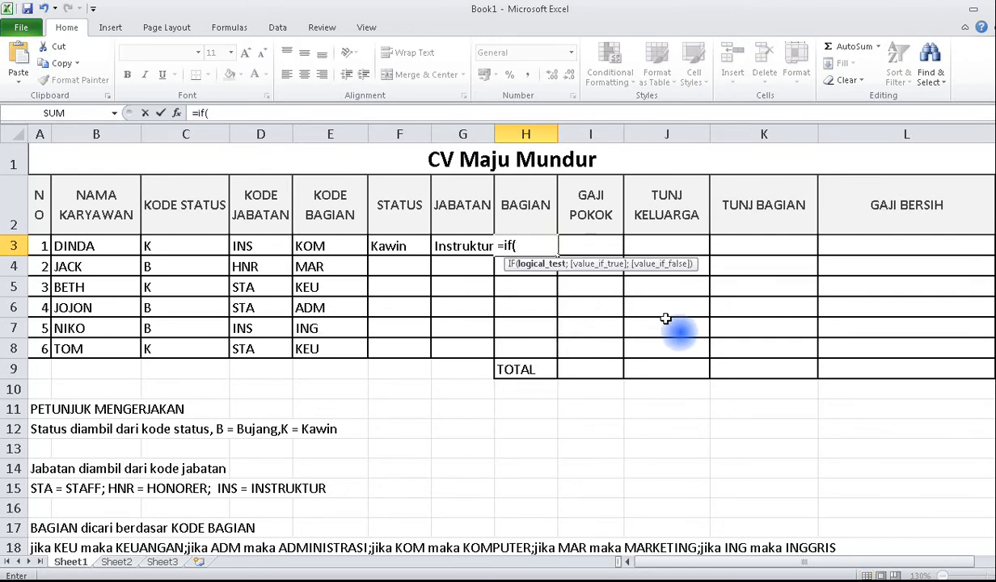
click(332, 245)
text(=)
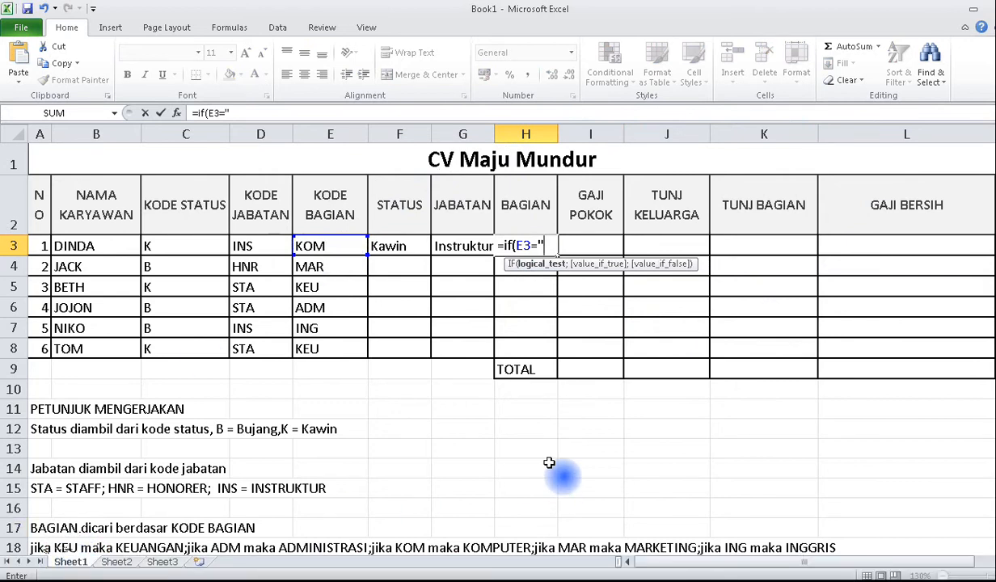
text("KEU)
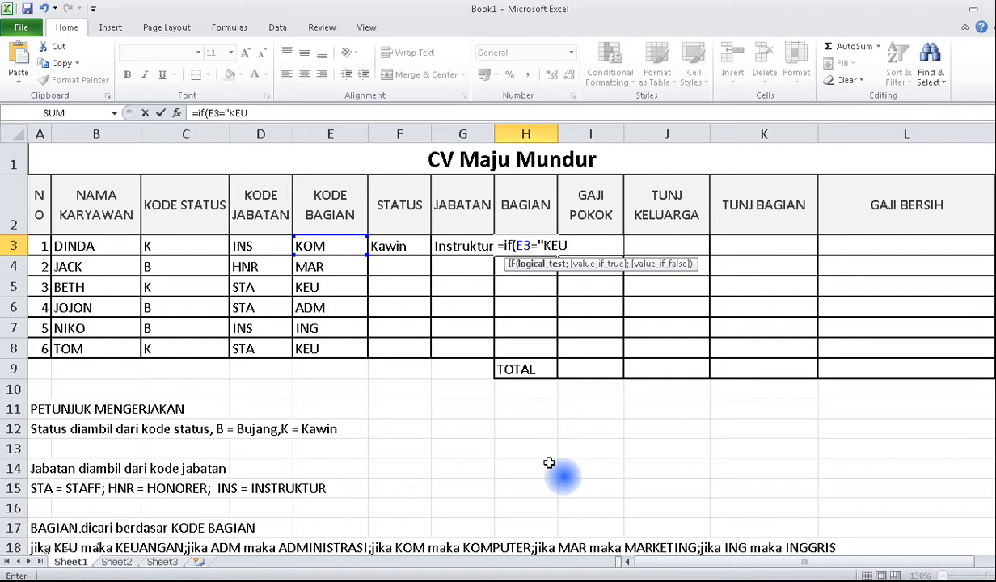
text(";)
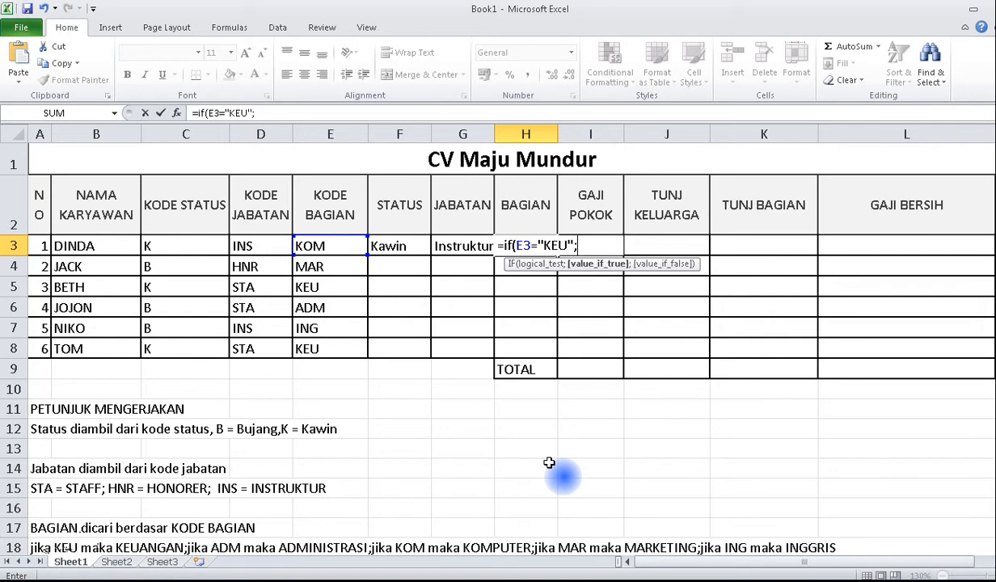
text("Keuangan)
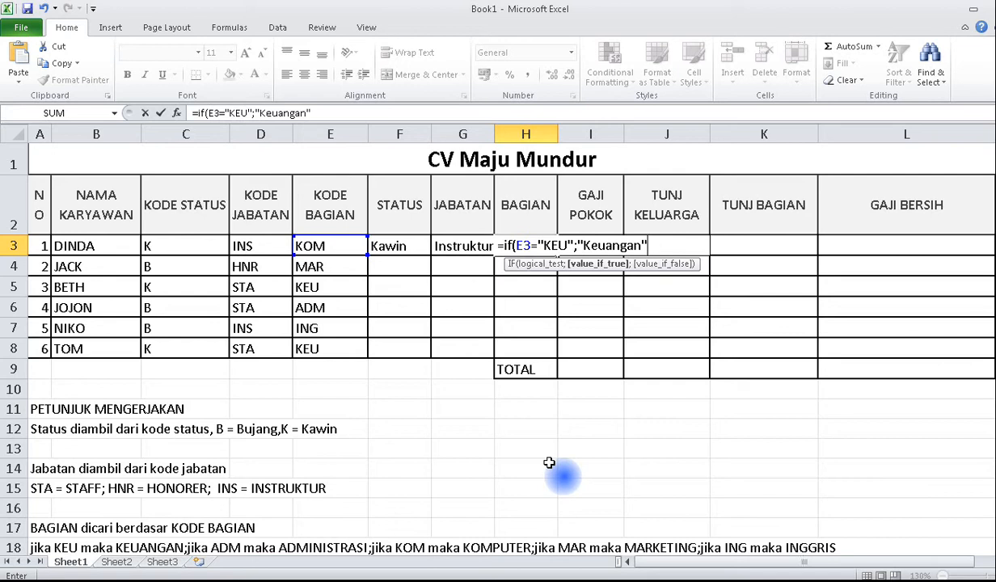
text(";)
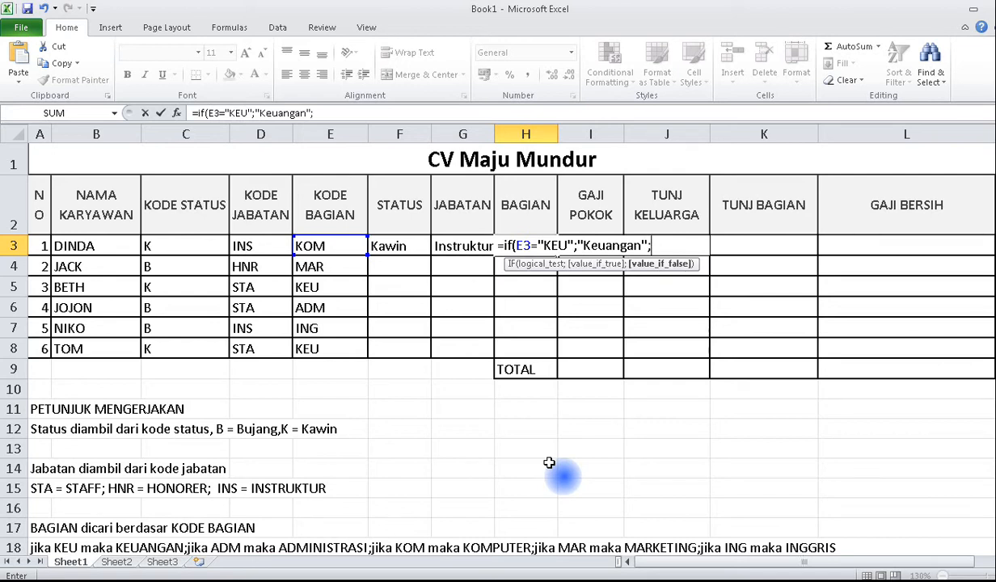
Add the nested condition if(E3="ADM";"Administrasi"; to the BAGIAN formula in H3
text(if()
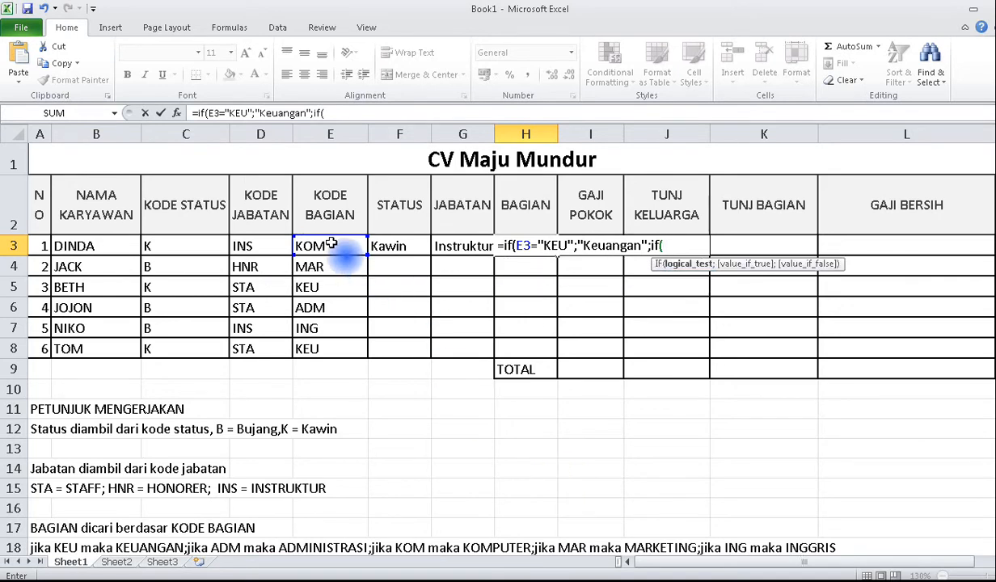
click(330, 243)
text(=)
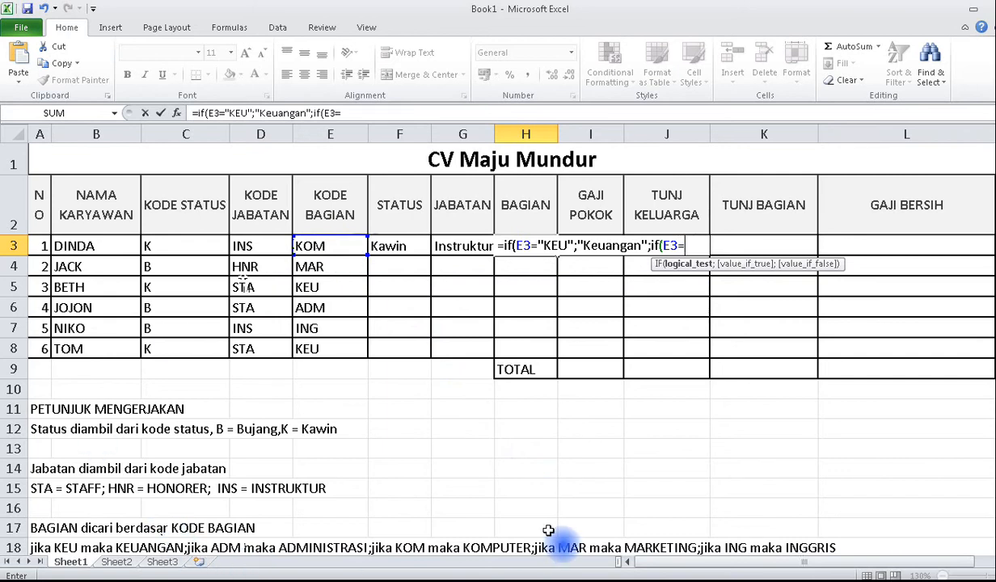
text("ADM)
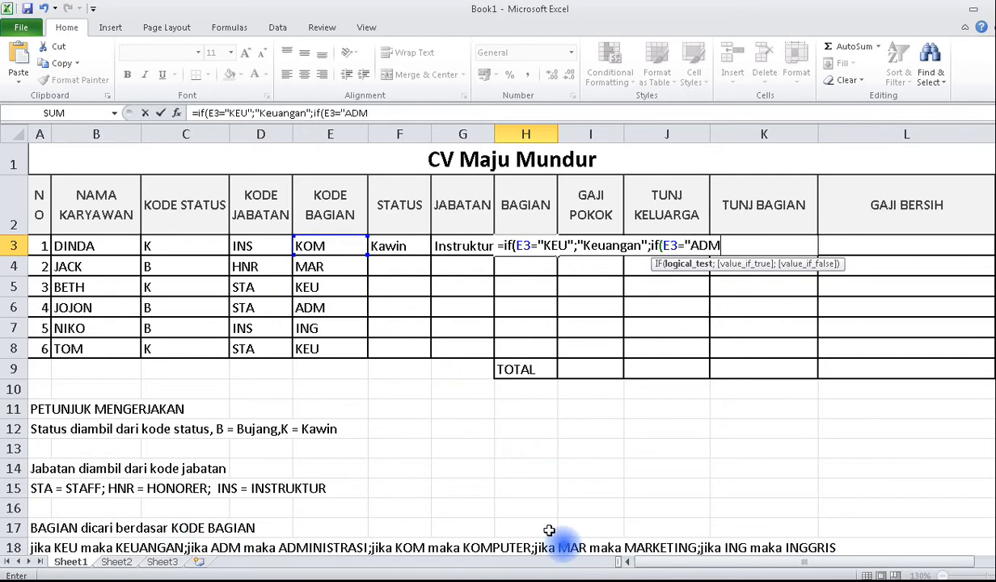
text(";)
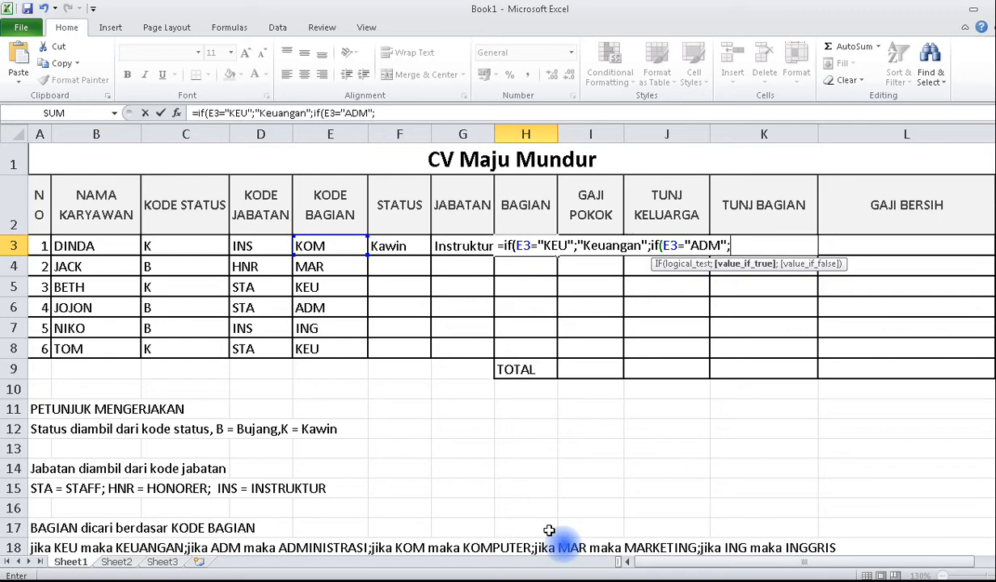
text("Admini)
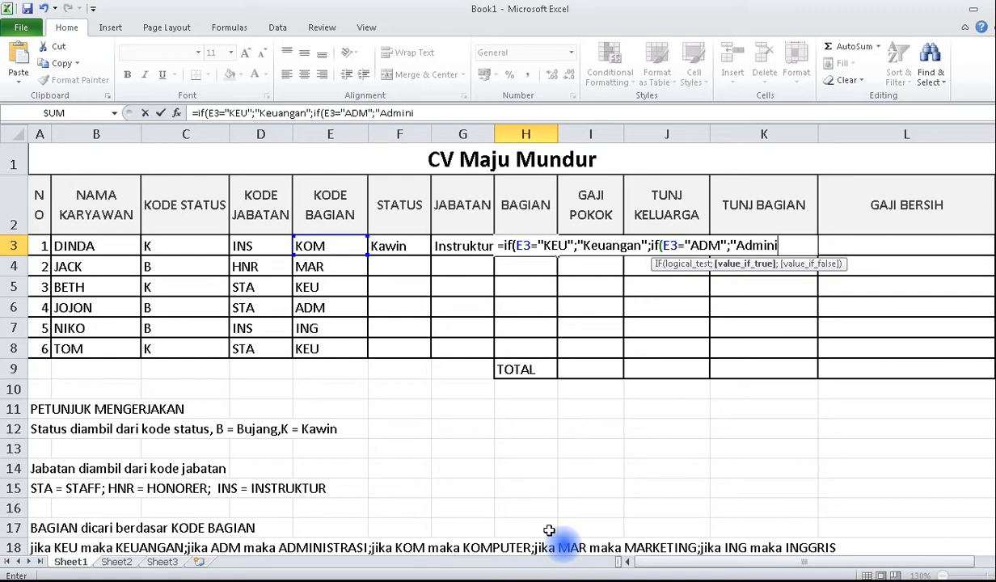
text(strasi")
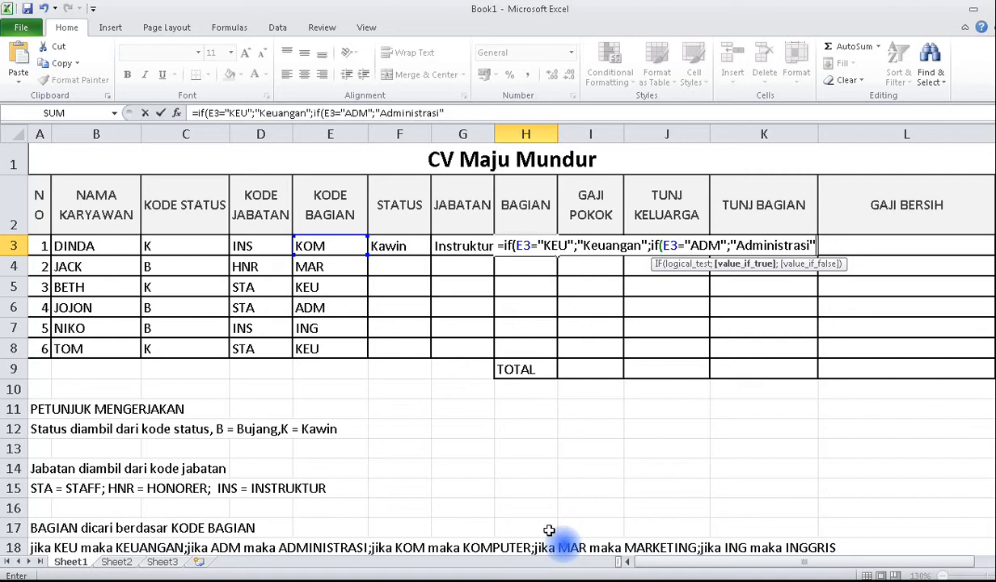
text(;)
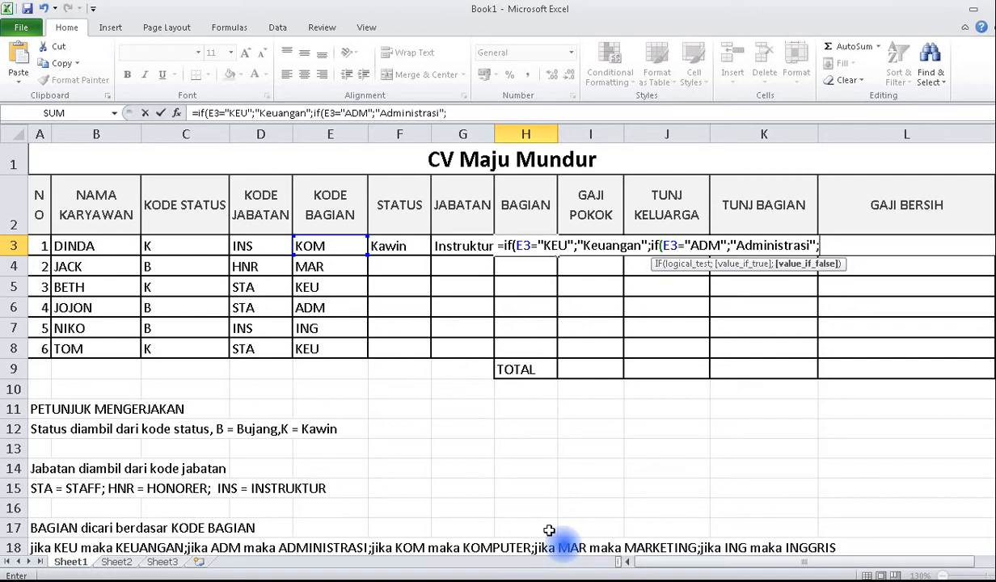
Extend the H3 formula with a third condition, If(E3="KOM";"Komputer", for the computer department
text(I)
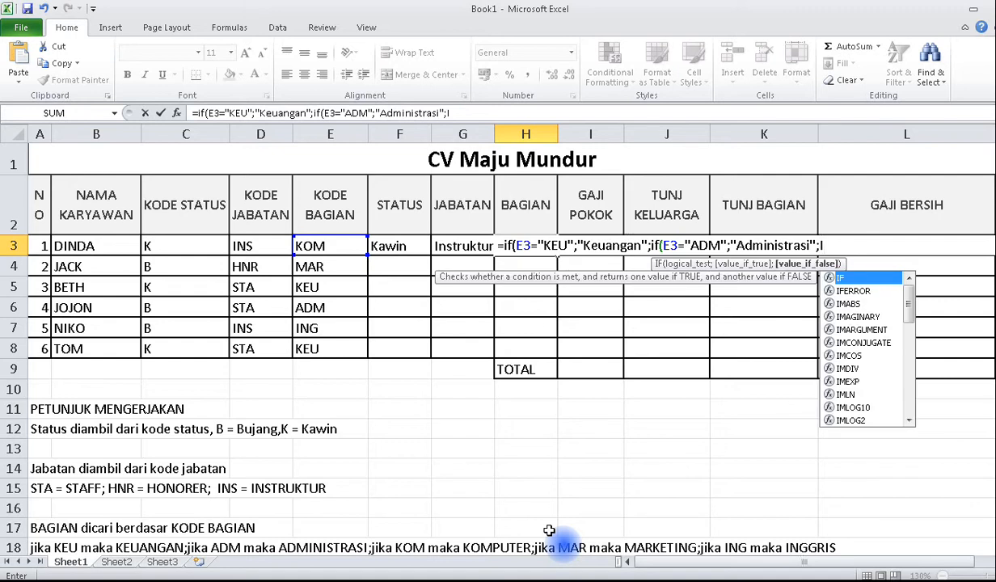
text(f()
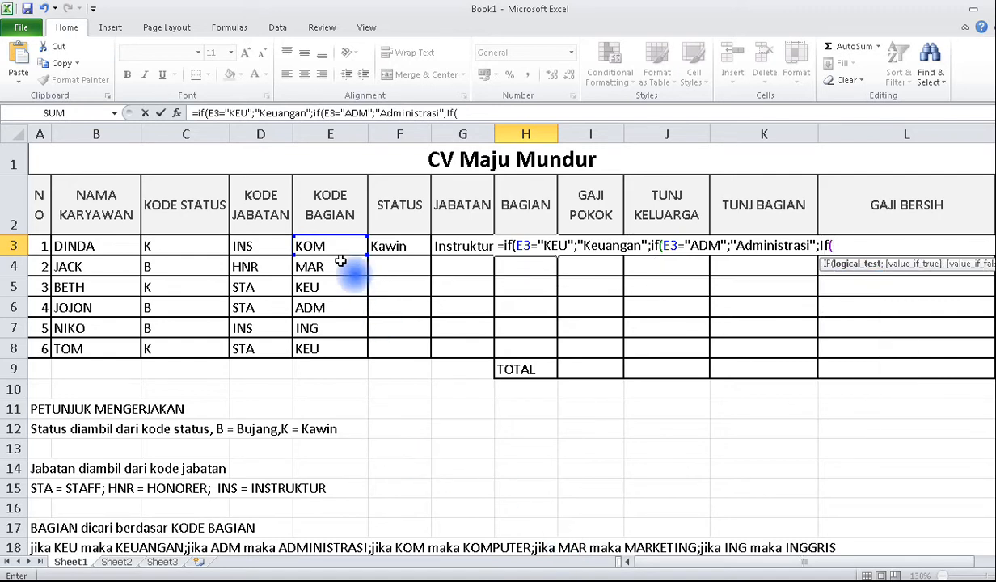
click(332, 248)
text(=)
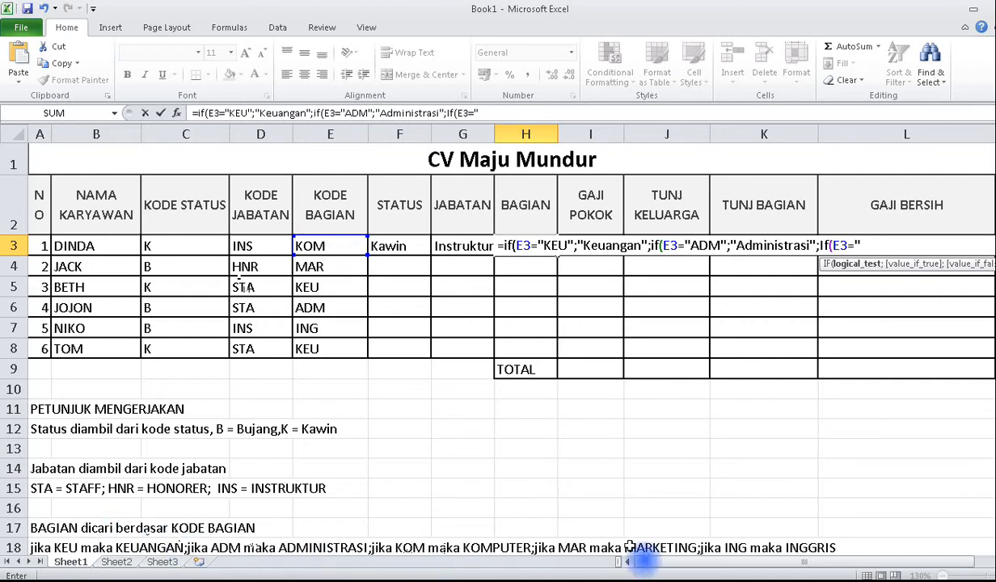
text(KOM";)
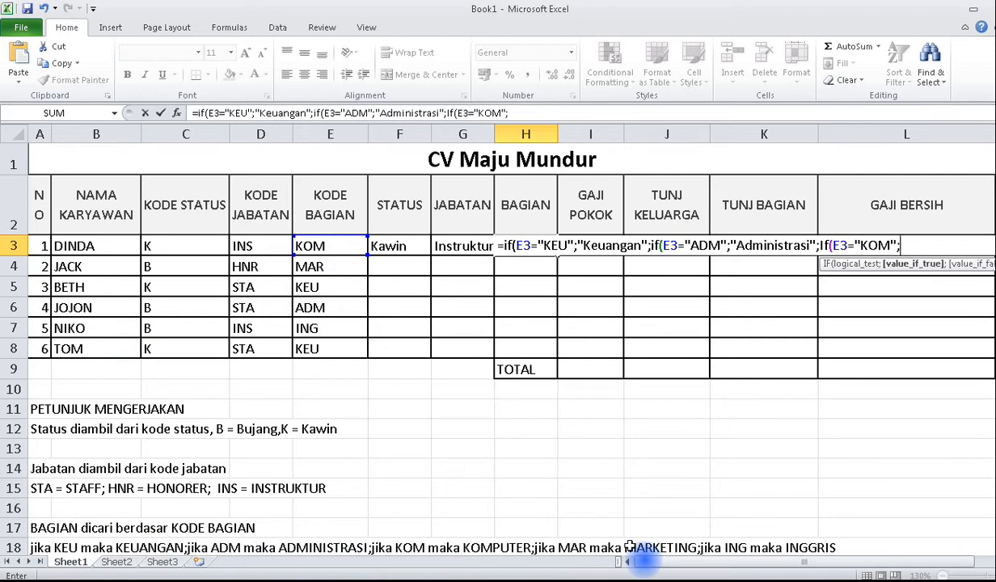
text("KOmp)
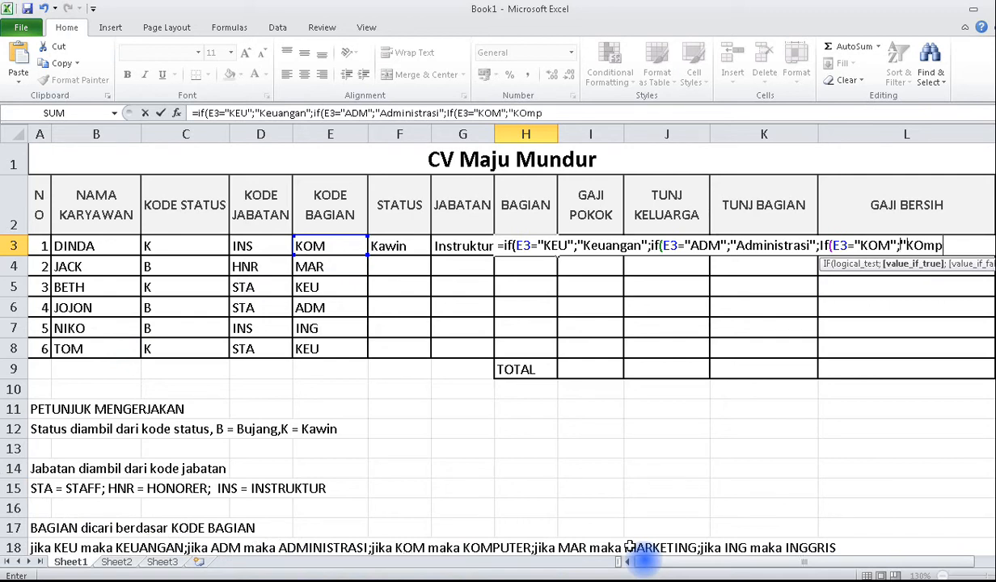
text(uter")
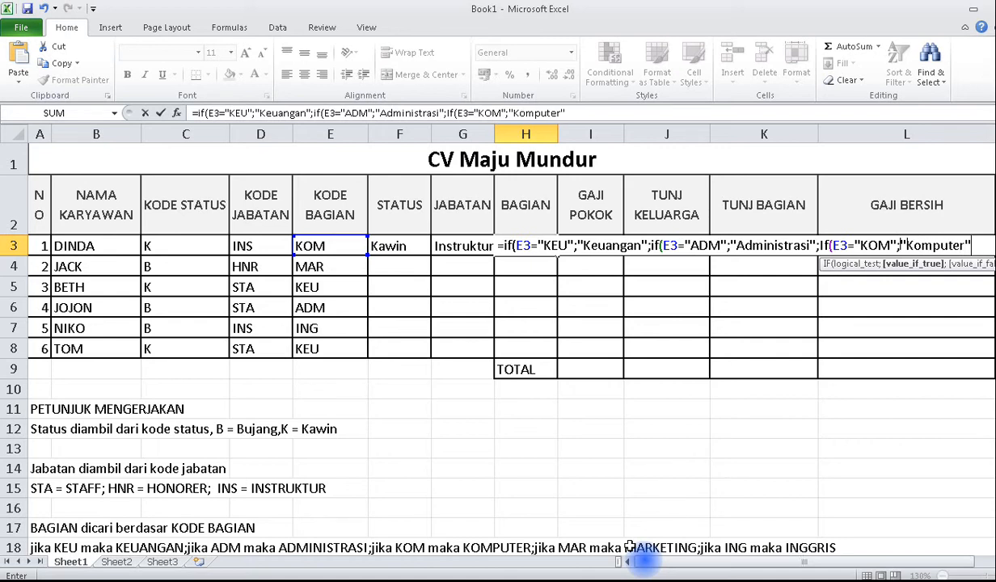
Start a fourth nested IF in the H3 formula that refers to the department code in E3
text(;If)
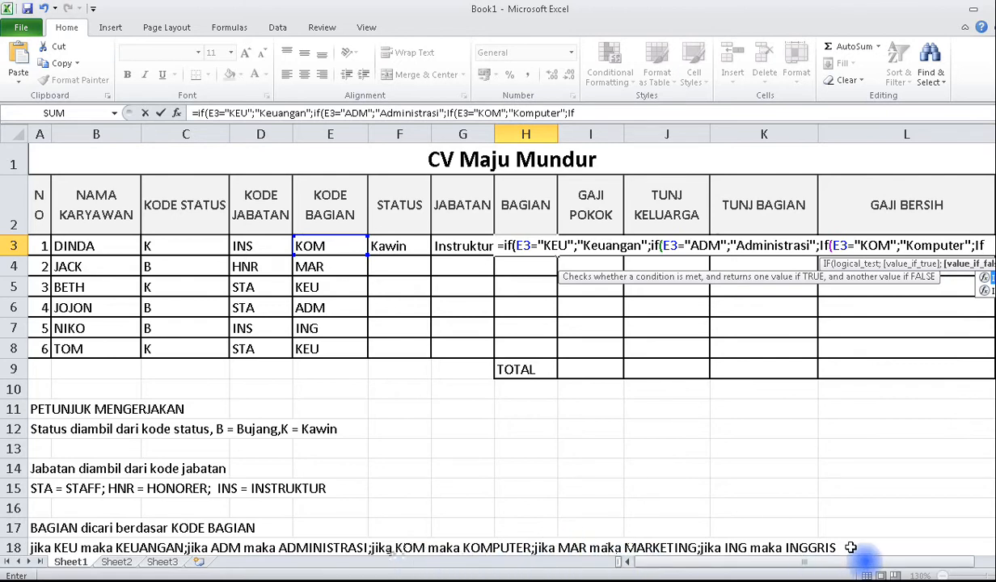
text(()
click(338, 251)
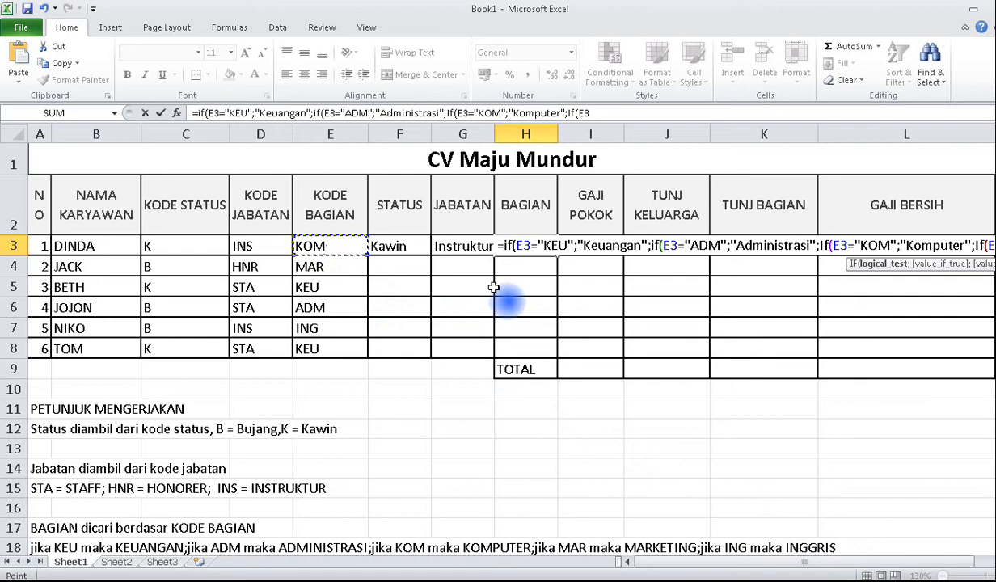
Move and resize the workbook window so that the long H3 formula fits within the visible screen
drag(908, 14, 845, 24)
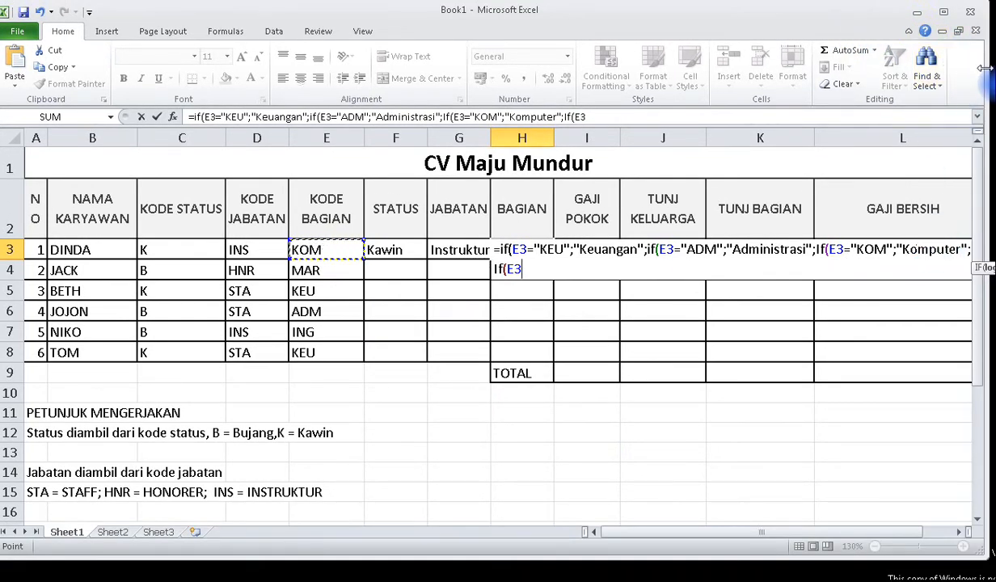
drag(985, 69, 959, 69)
drag(750, 20, 797, 23)
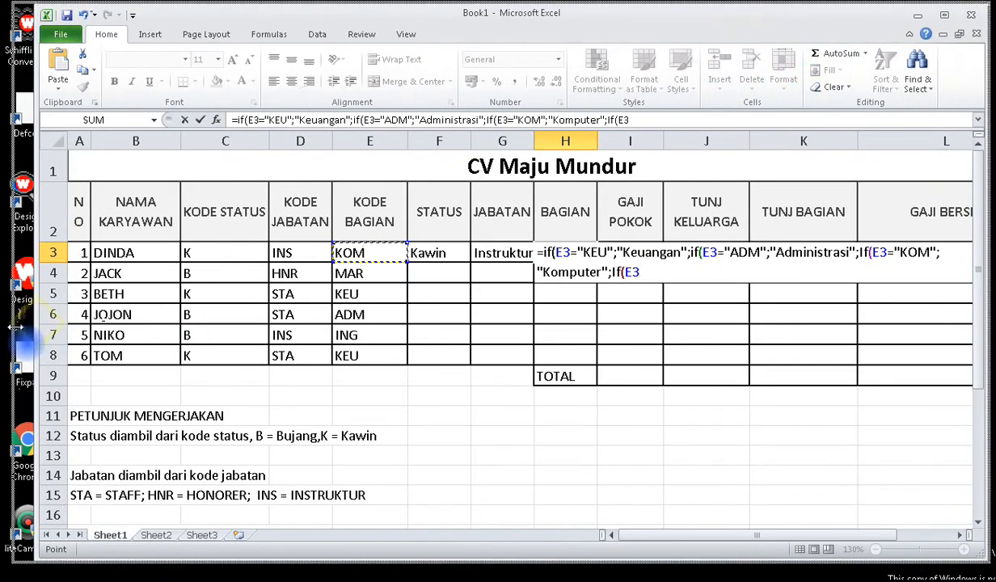
drag(14, 327, 0, 327)
Finish the fourth condition as E3="MAR";"Marketing" with "Inggris" as the fallback, close all four brackets and enter the H3 formula
click(914, 252)
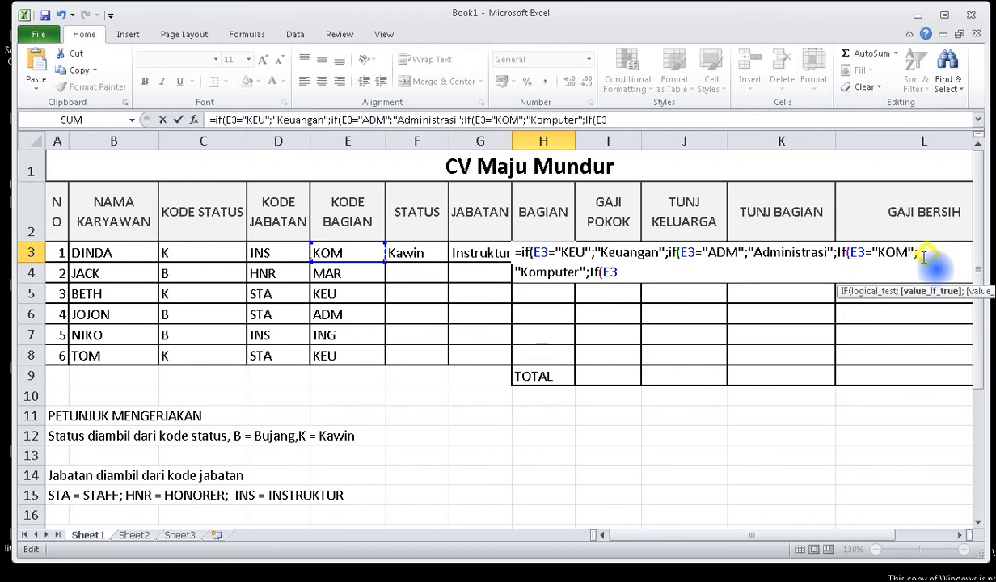
click(624, 274)
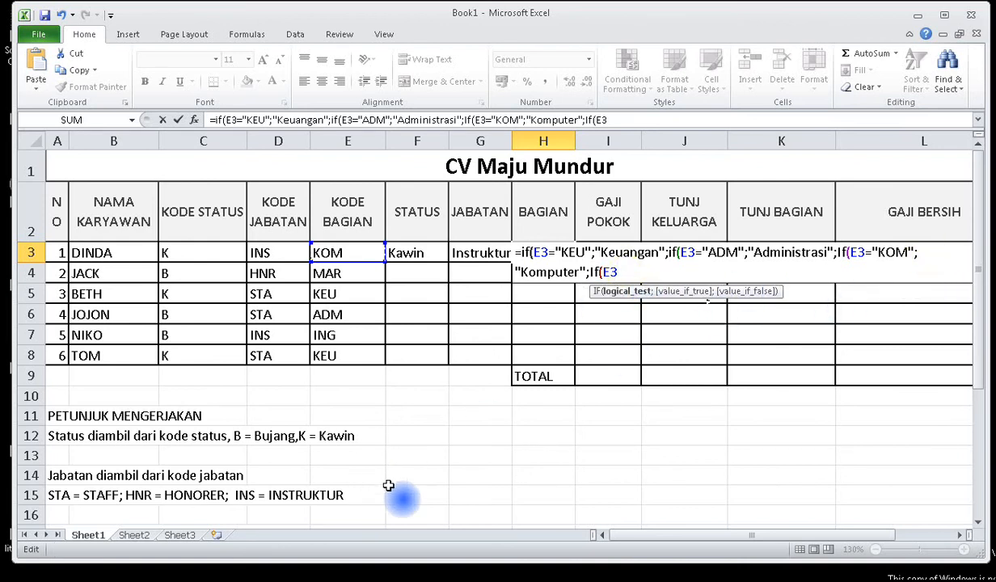
drag(977, 370, 976, 382)
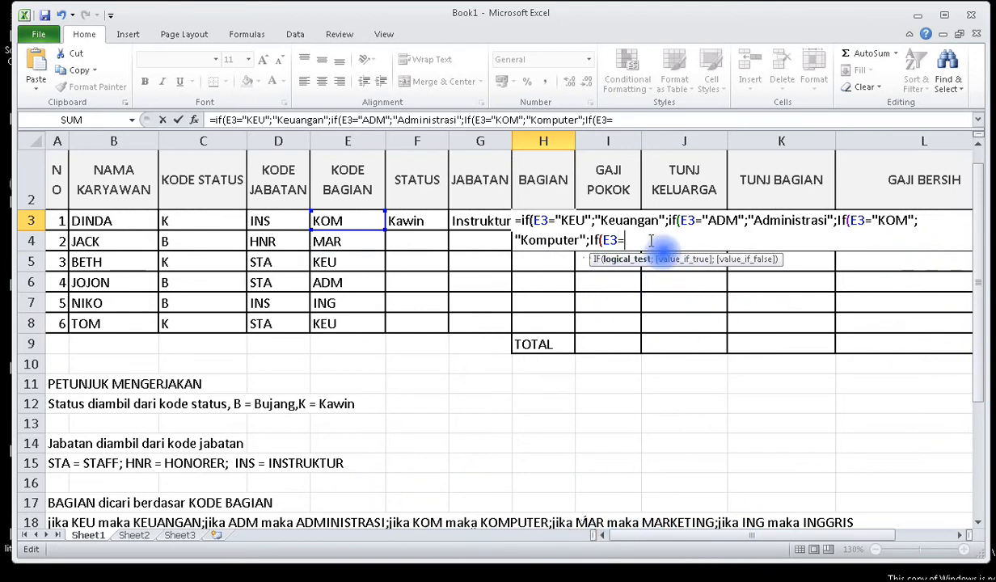
text(MAR")
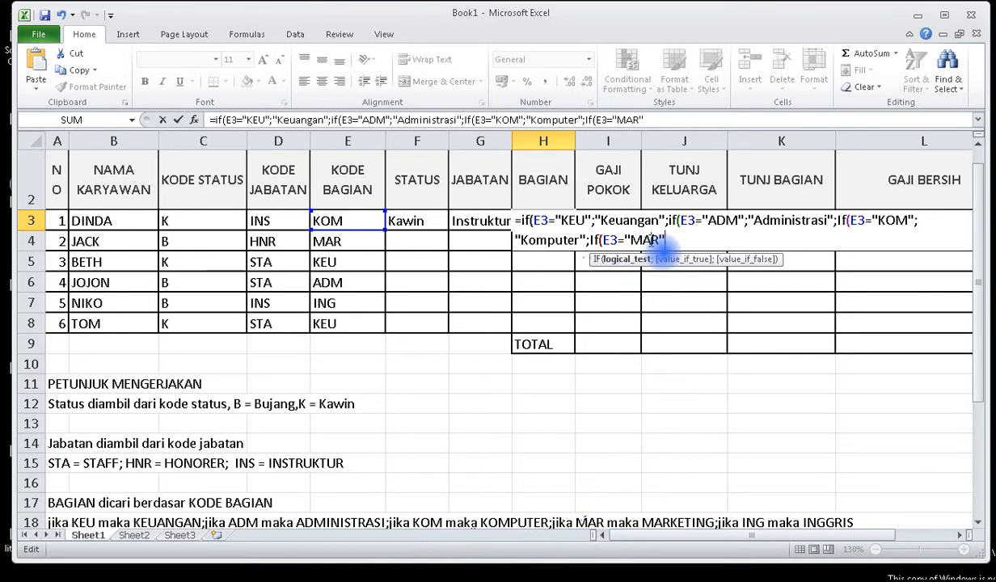
text(;"Marketing)
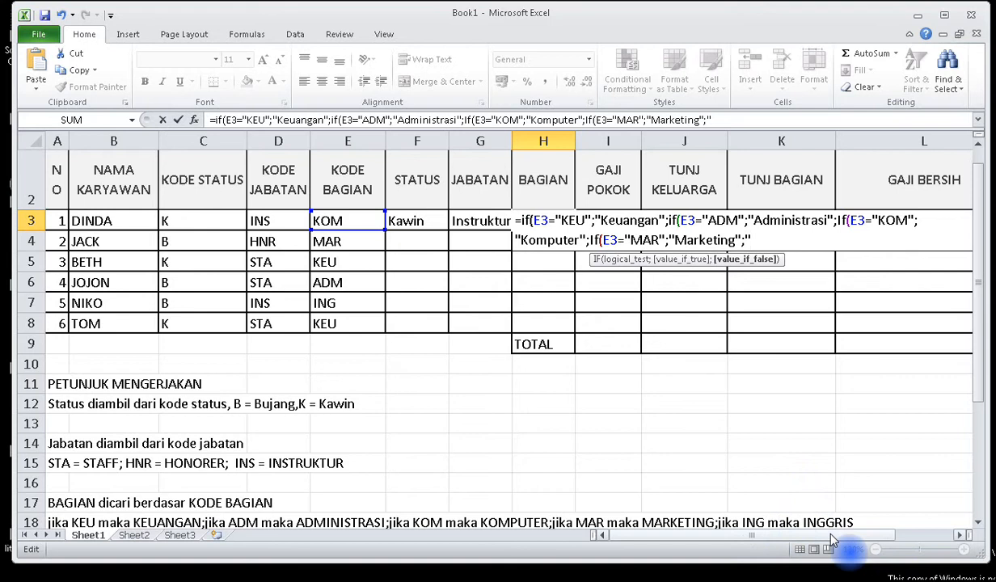
text(ggris)
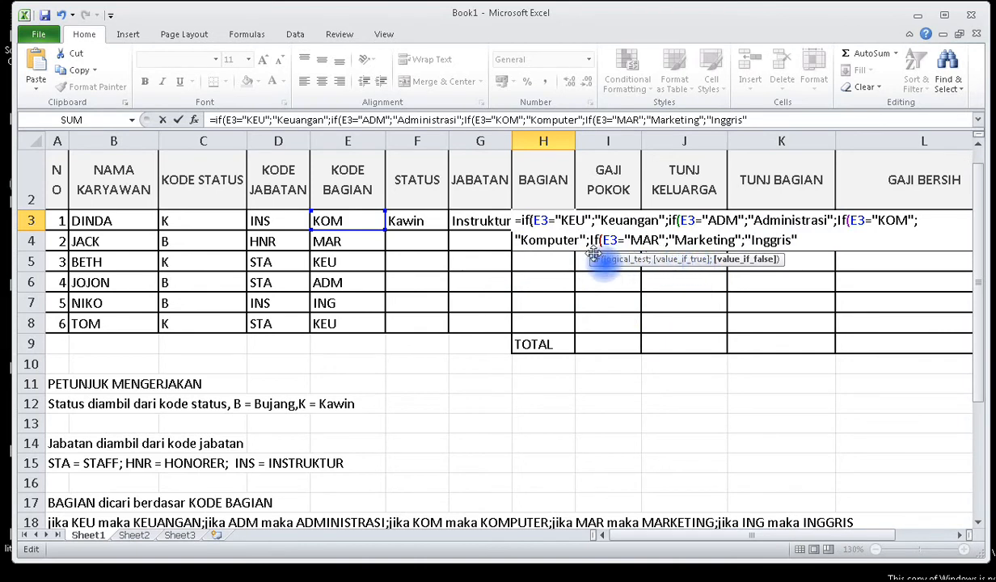
text()))))
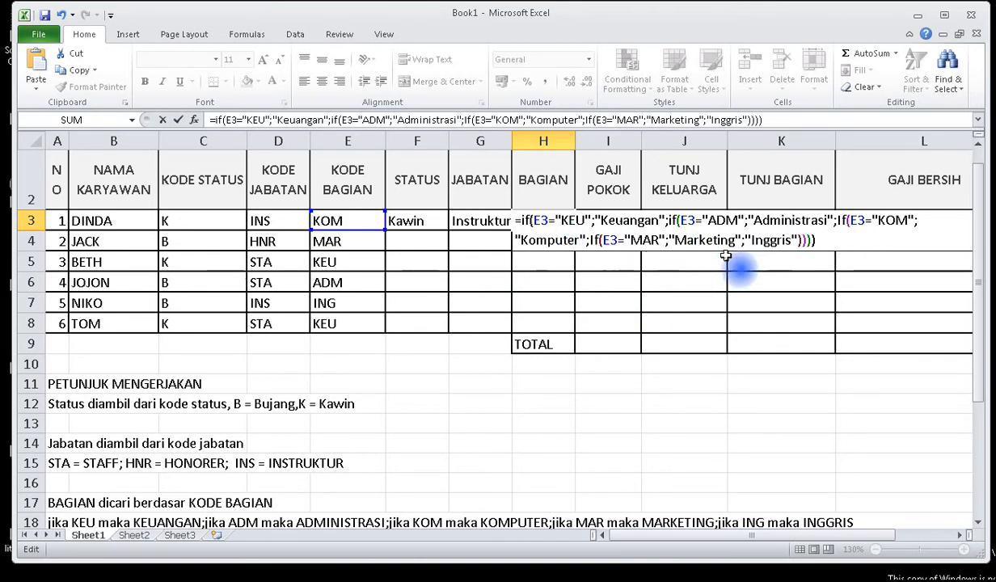
key(Return)
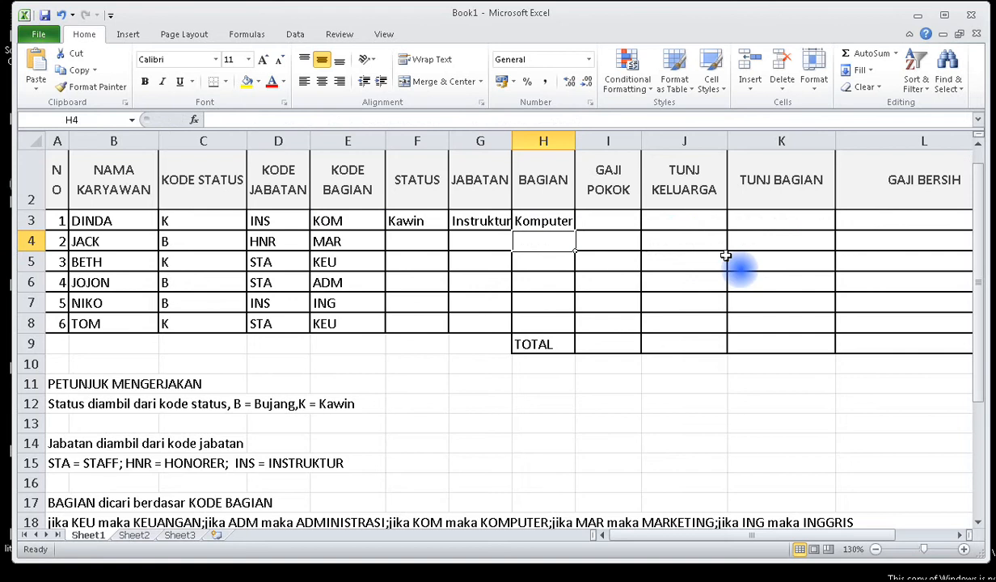
Change the KODE BAGIAN value in E3 to MAR to test the H3 department formula
key(Up)
key(Left)
key(Left)
key(Left)
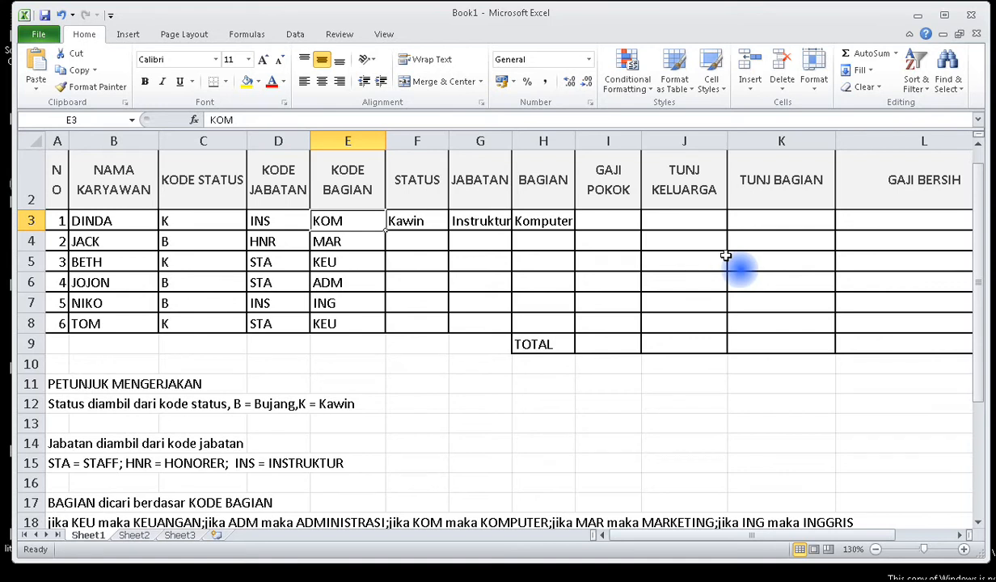
text(MAR)
key(Return)
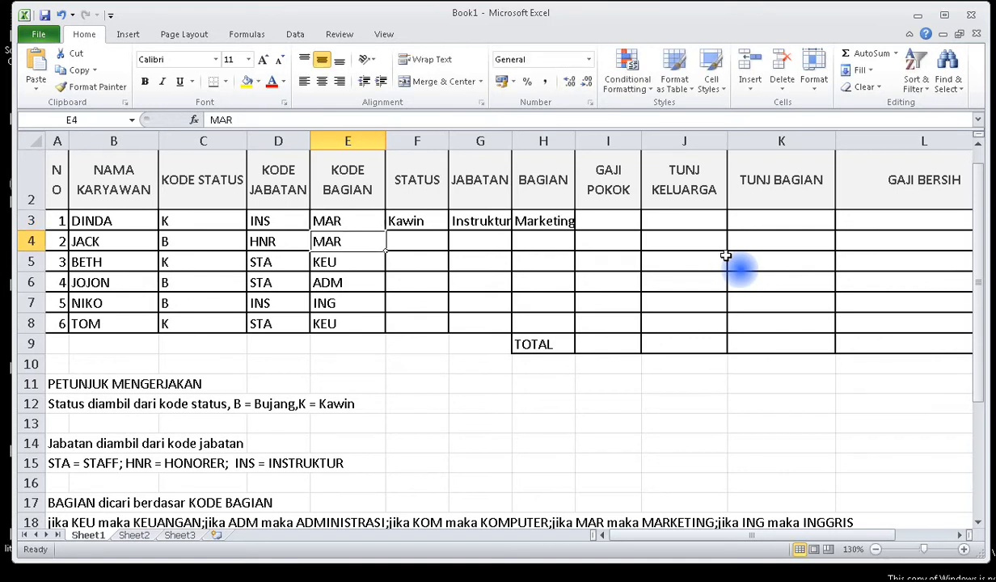
Examine the GAJI POKOK rule in the instructions and the JABATAN column it is based on
key(Up)
key(Right)
key(Right)
key(Right)
key(Right)
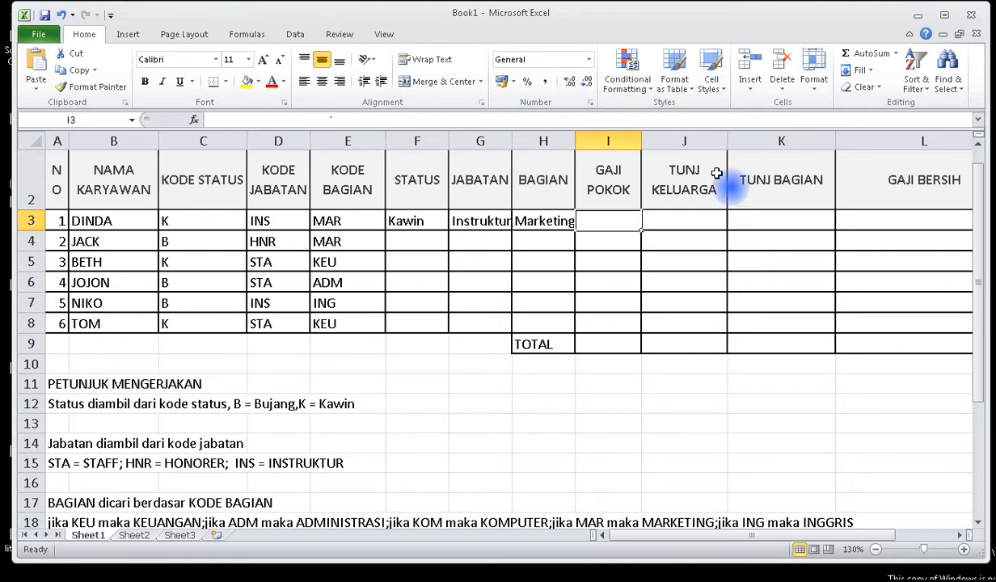
scroll(718, 190, down, 2)
scroll(582, 194, up, 3)
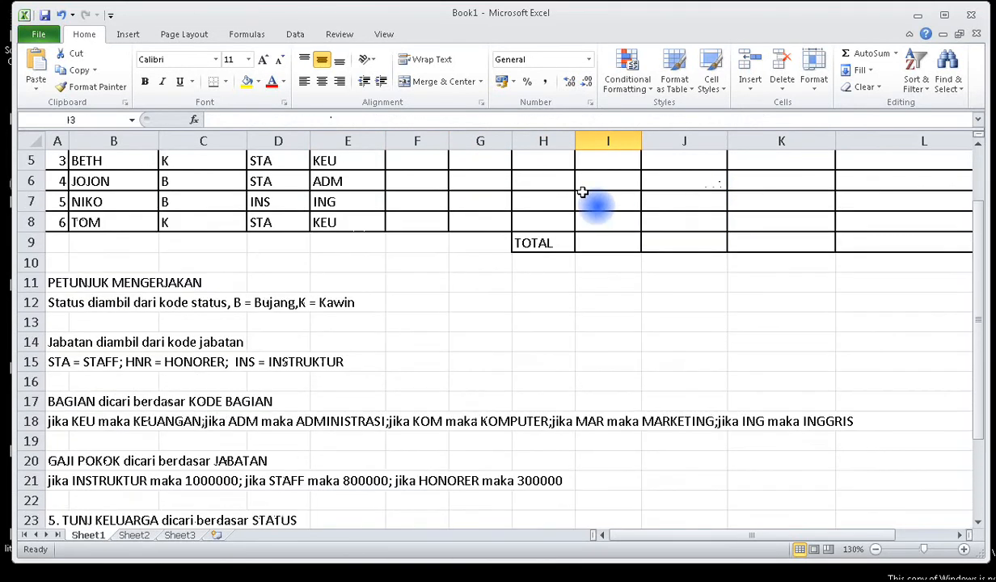
scroll(583, 193, down, 2)
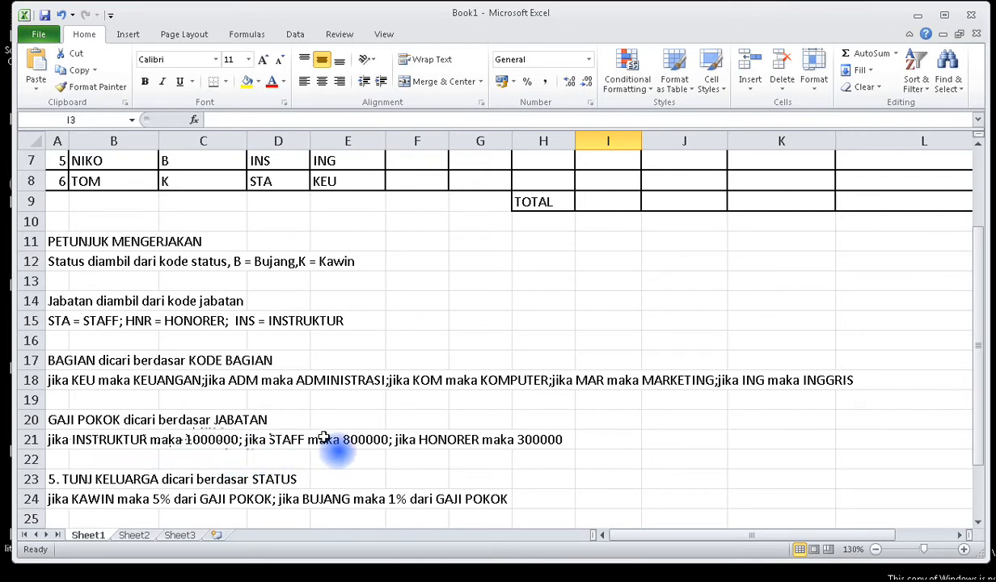
scroll(521, 461, up, 2)
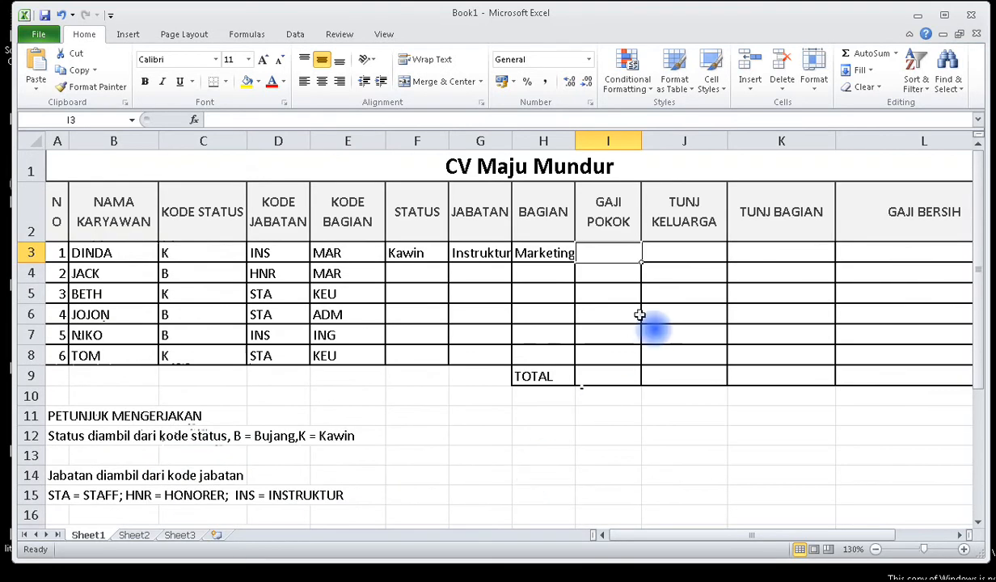
scroll(538, 331, down, 2)
scroll(493, 275, up, 2)
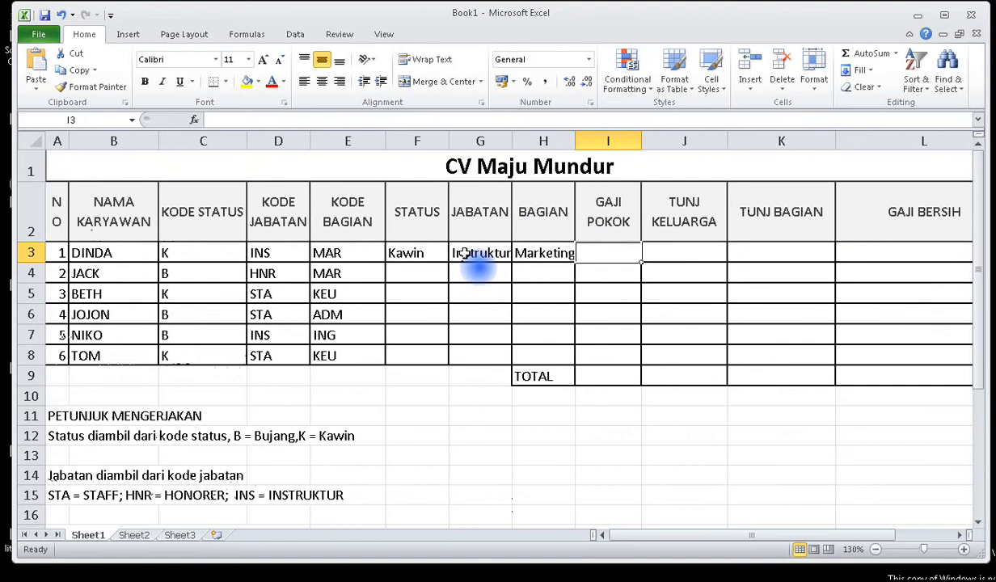
drag(479, 209, 494, 339)
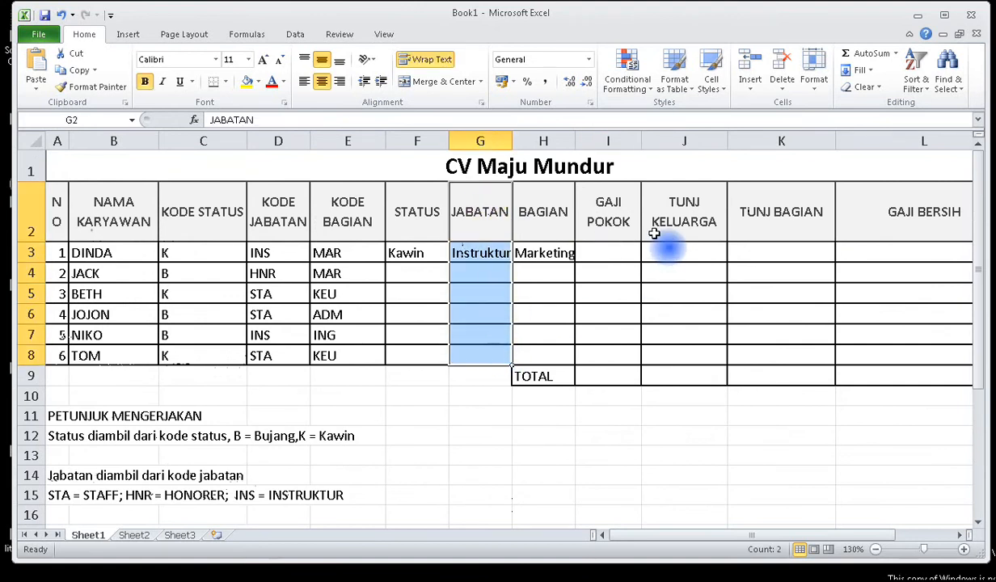
Start the GAJI POKOK formula in I3 with an IF whose condition is G3="Instruktur"
click(621, 252)
text(=)
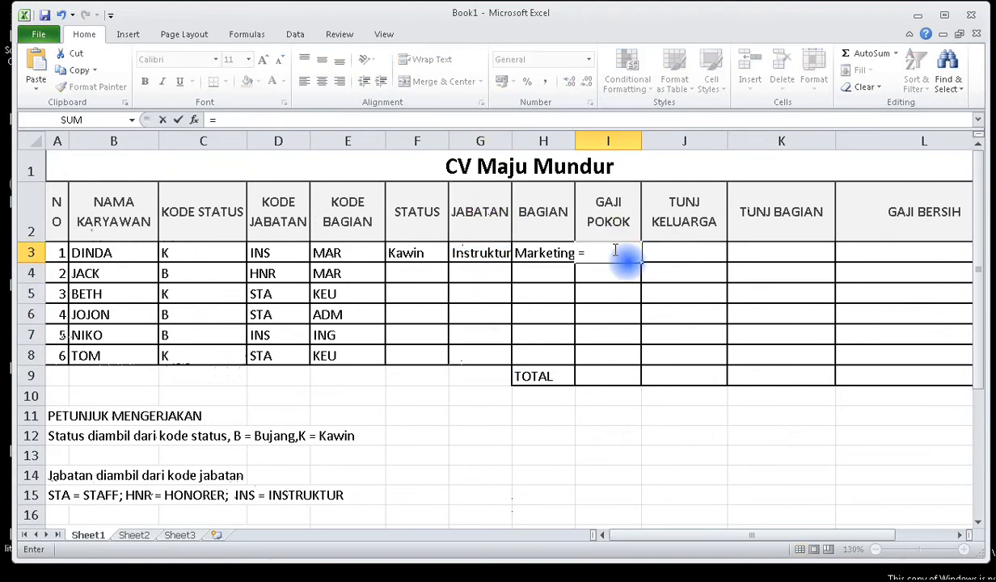
text(if()
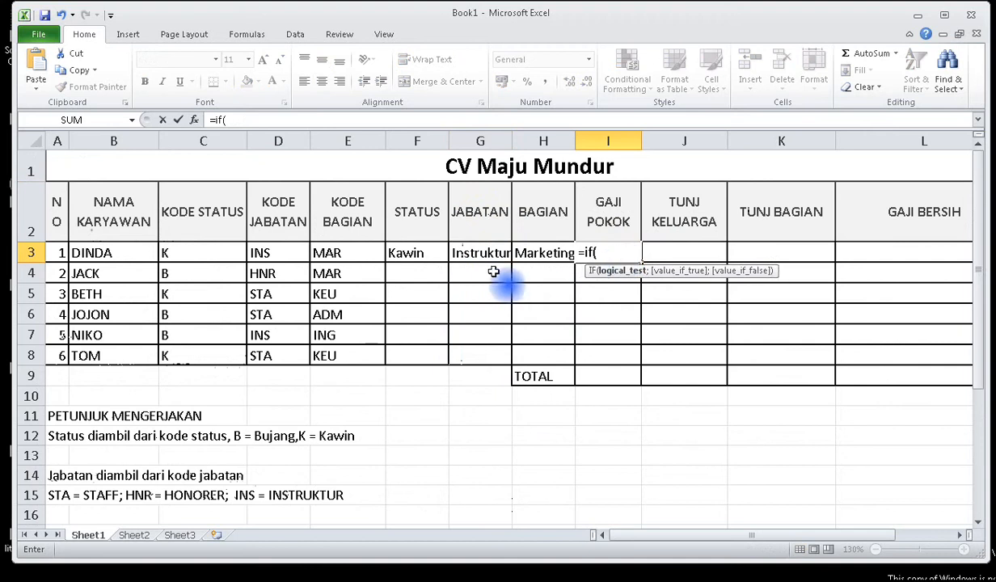
click(476, 252)
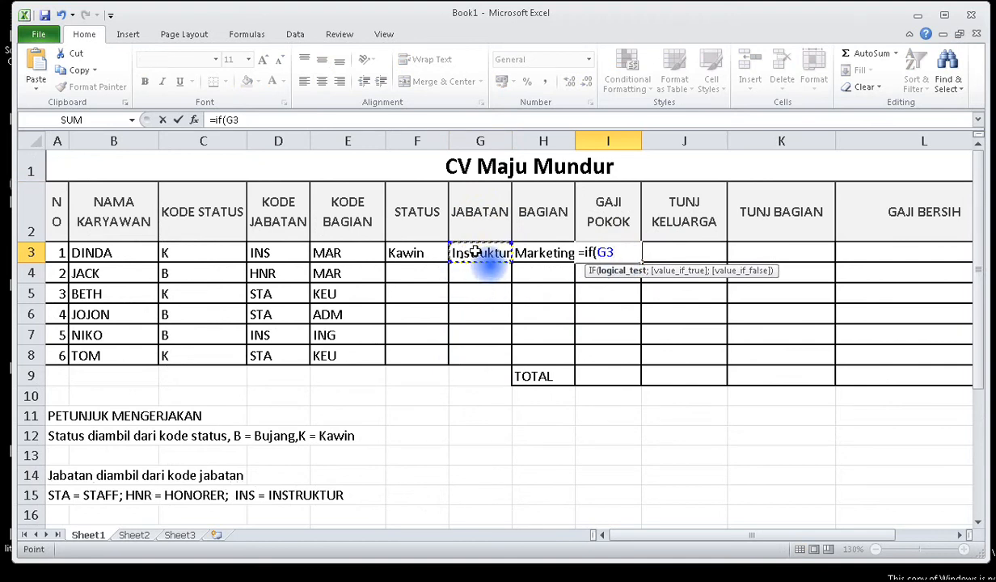
text(=)
scroll(388, 259, down, 1)
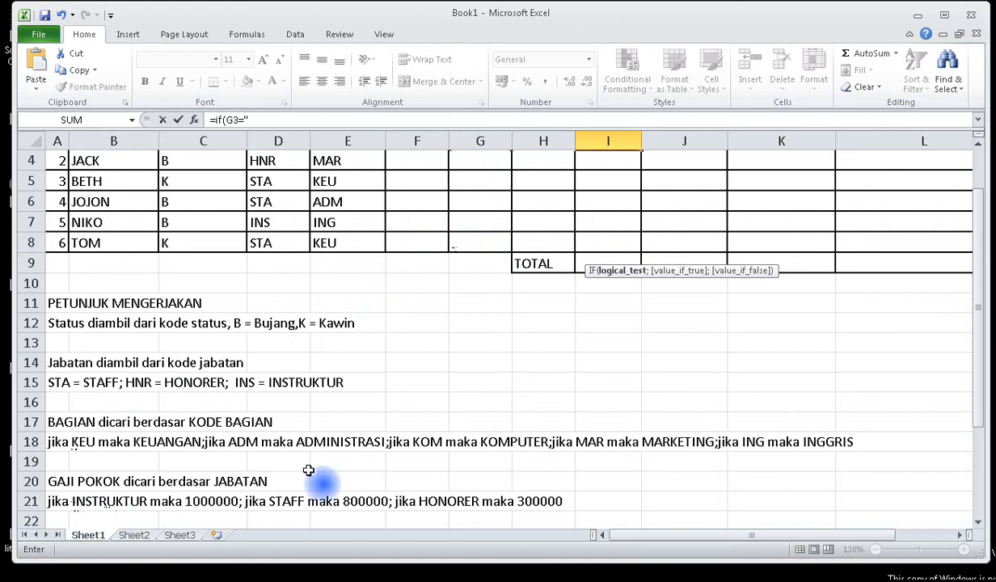
scroll(485, 436, up, 1)
text("In)
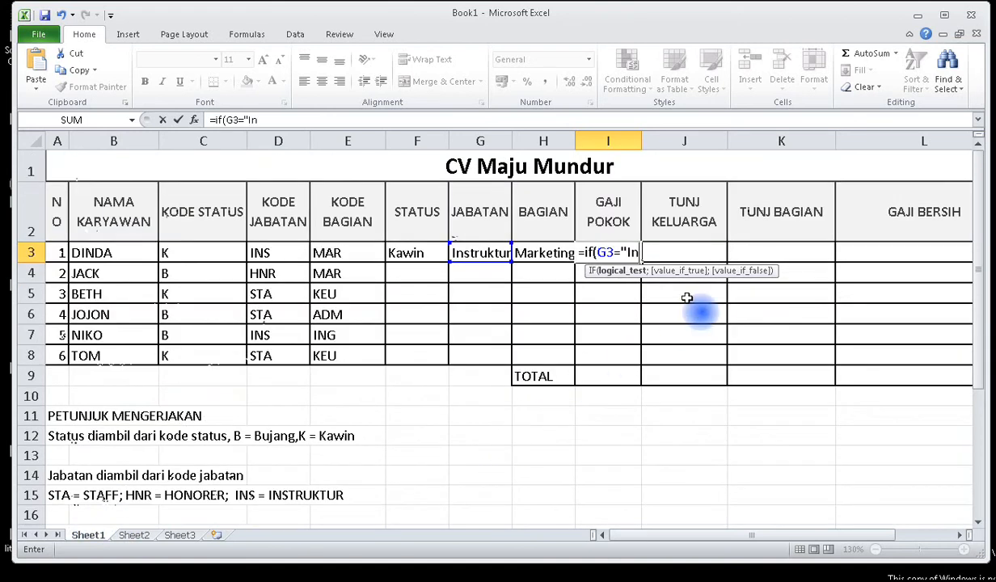
text(struktur)
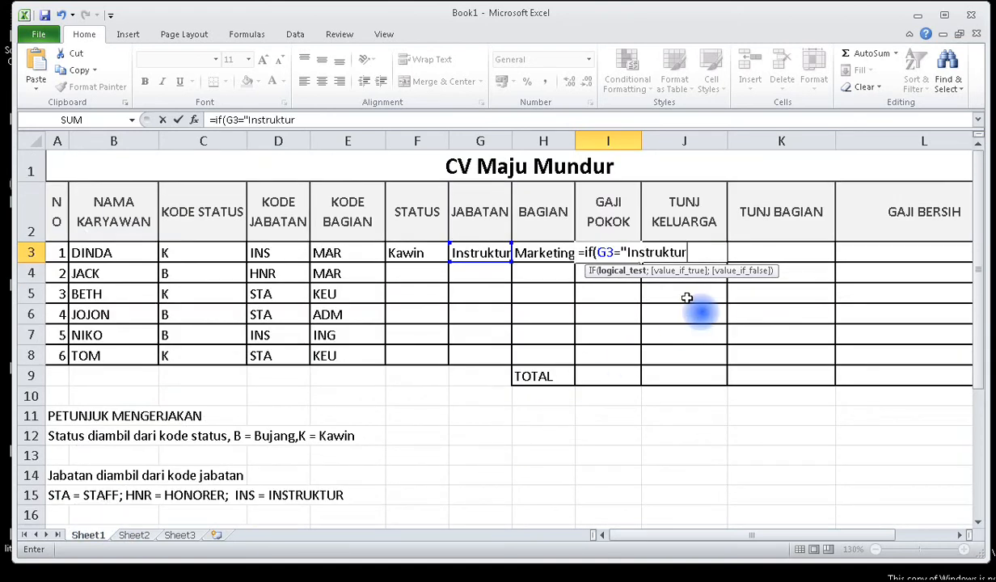
text(";)
Add 1000000 as the instructor salary in the I3 formula, following the GAJI POKOK rule
scroll(526, 283, down, 2)
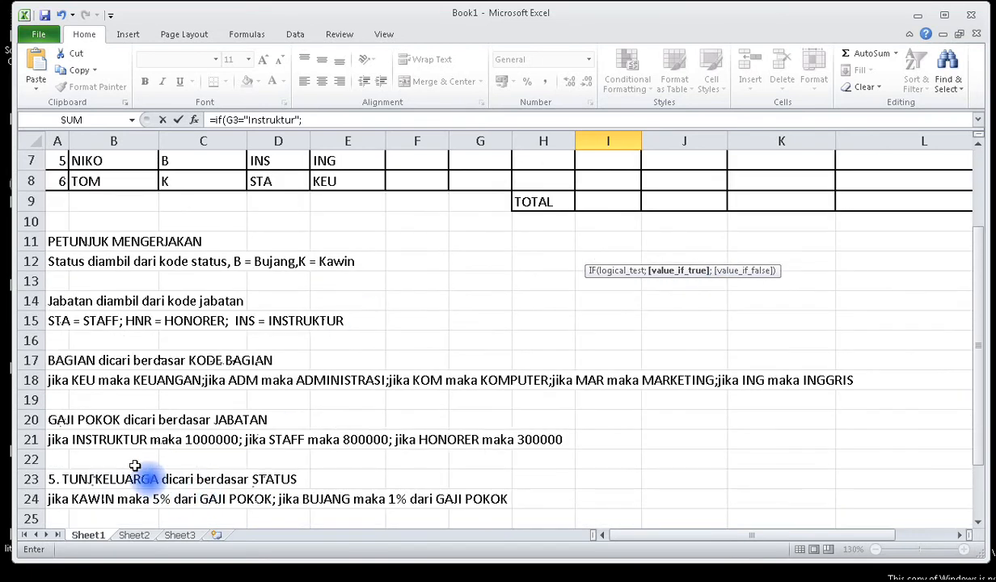
scroll(395, 372, up, 2)
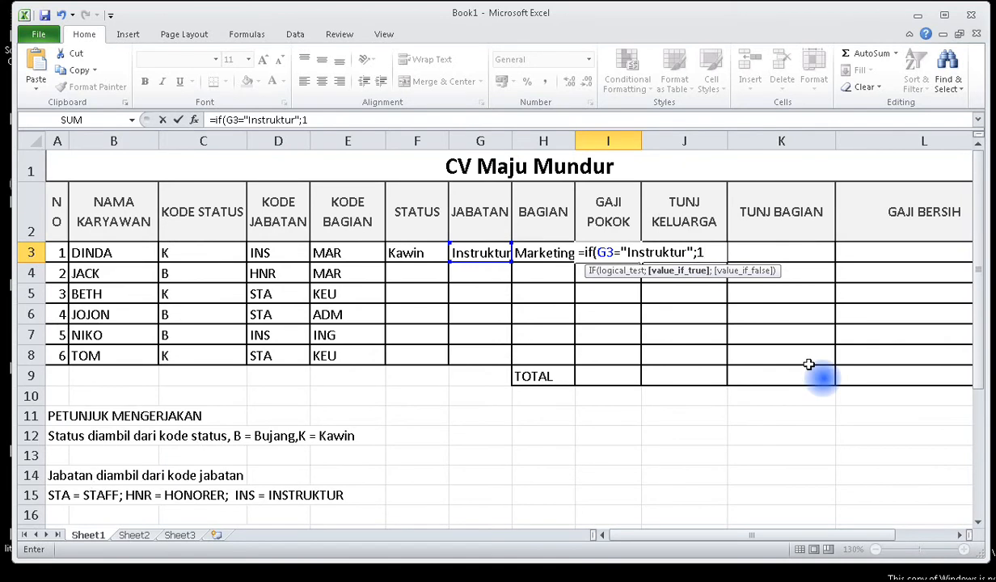
text(1000000)
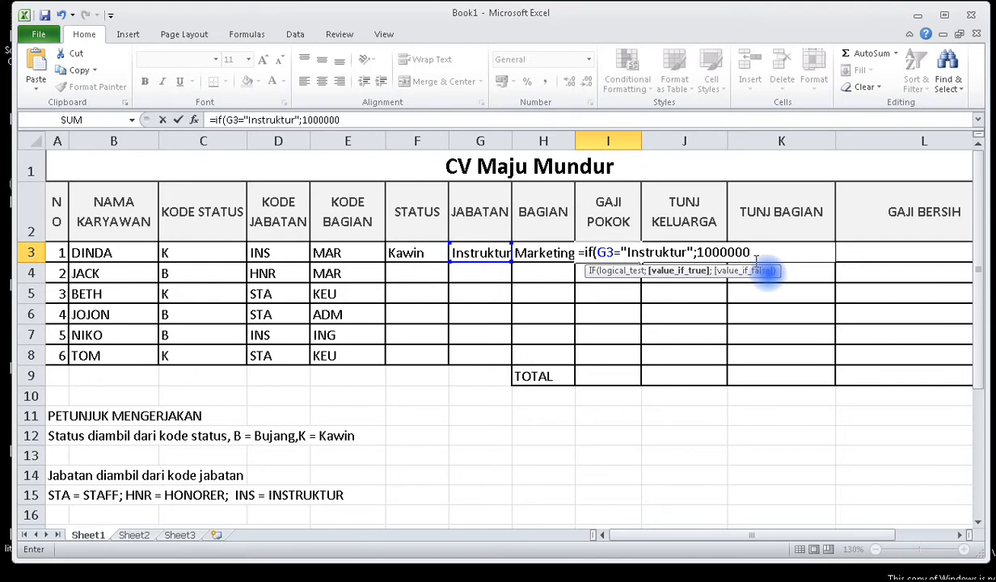
text(;)
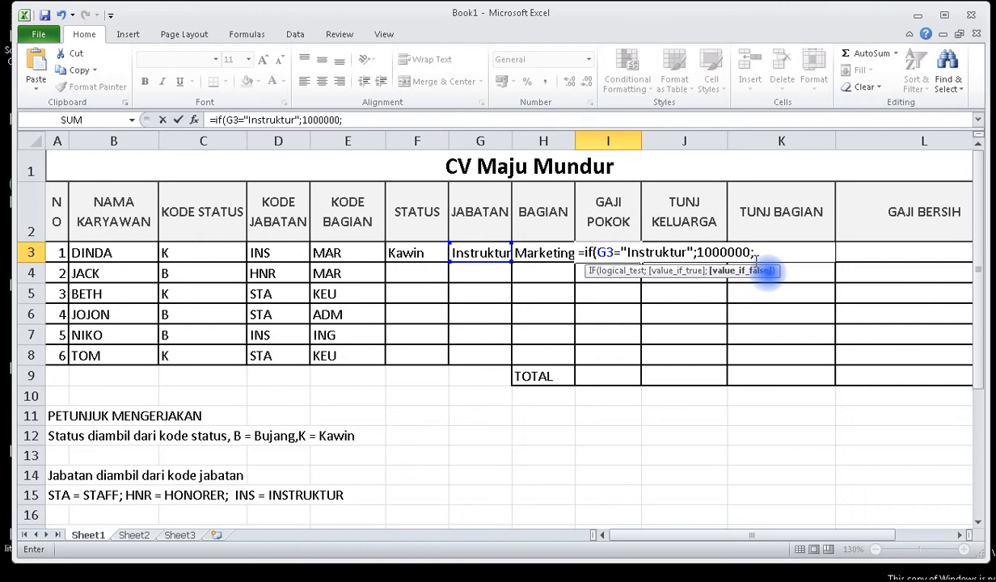
Nest a second IF in the I3 formula with the condition G3="Staff" and the salary 800000
text(if()
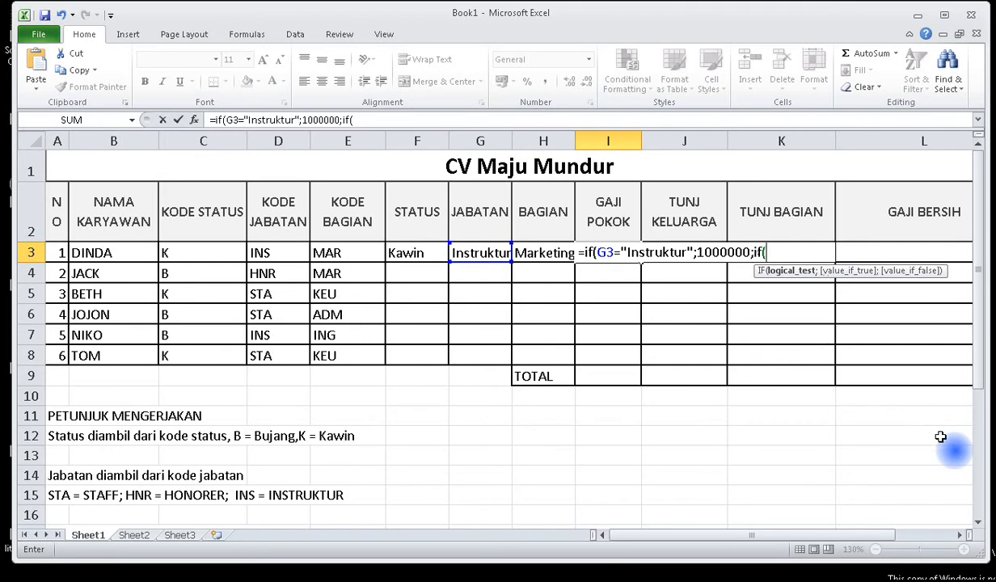
click(482, 254)
text(=)
scroll(256, 262, down, 2)
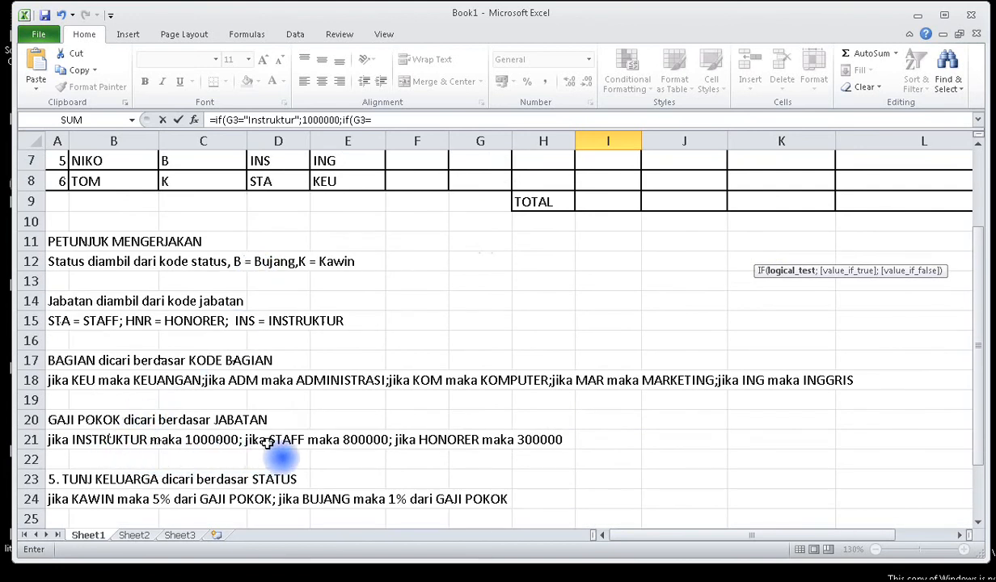
scroll(486, 380, up, 2)
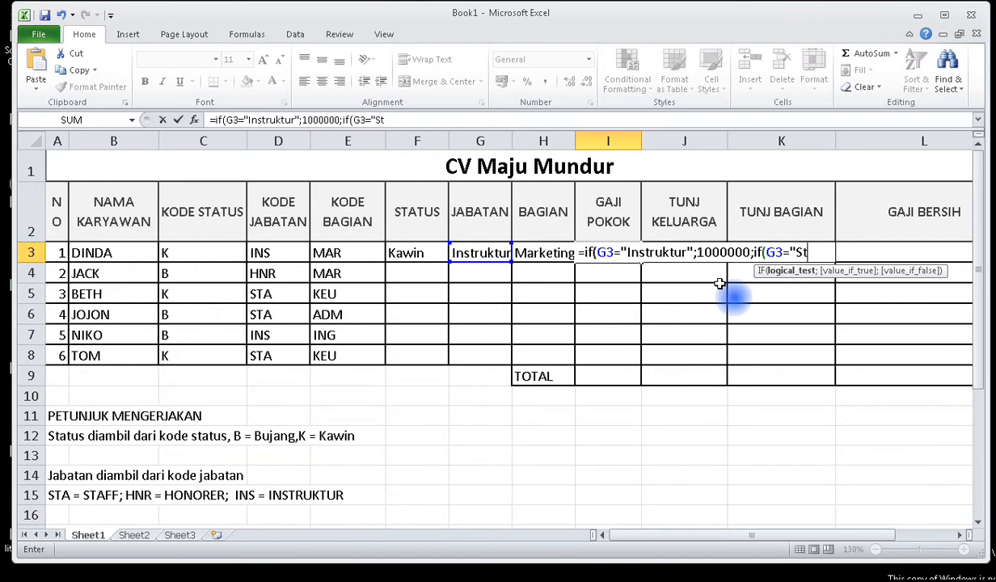
text(aff";)
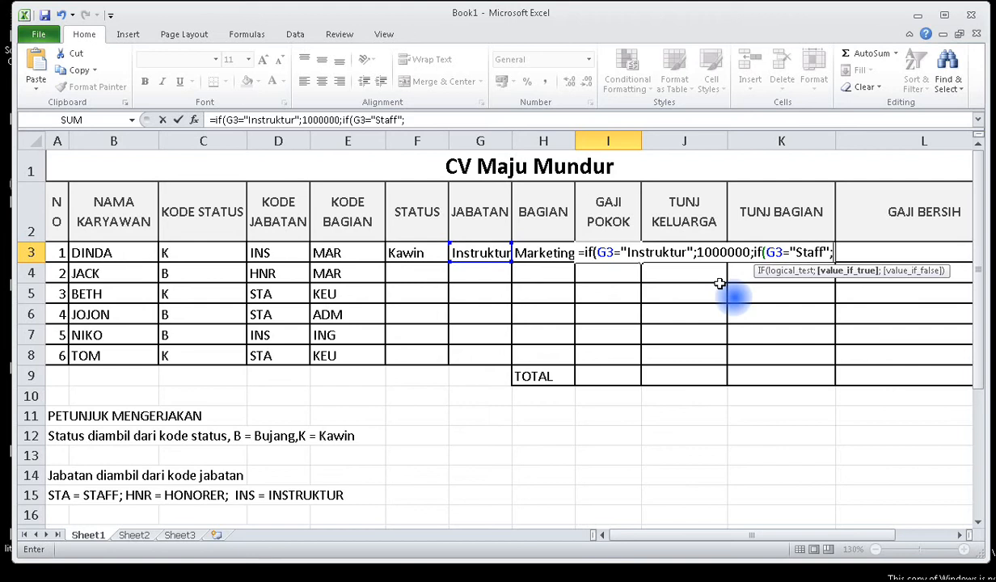
text(8000)
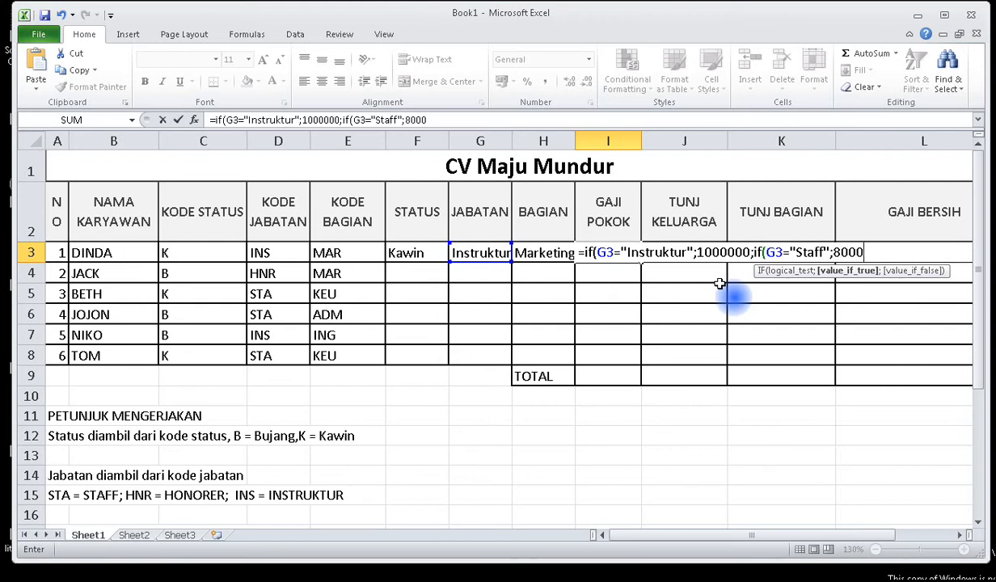
text(00;)
Finish the I3 formula with 300000 as the fallback salary, close both brackets and enter it
scroll(453, 259, down, 2)
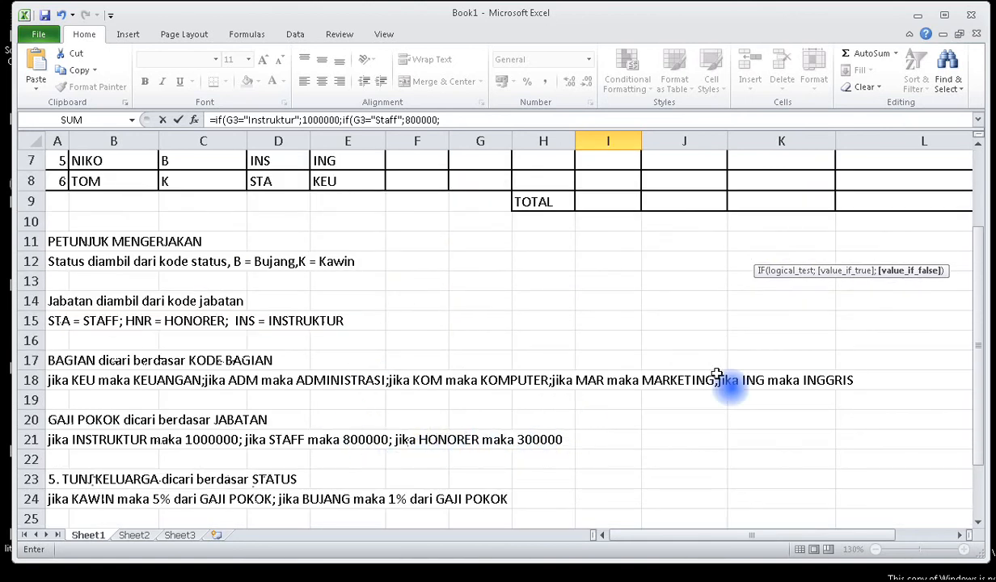
scroll(721, 377, up, 2)
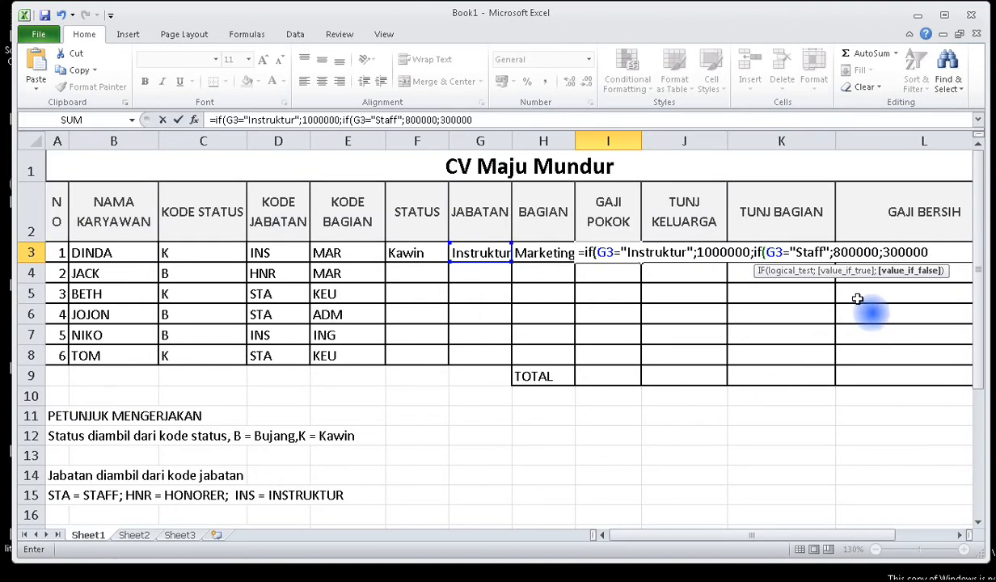
text())
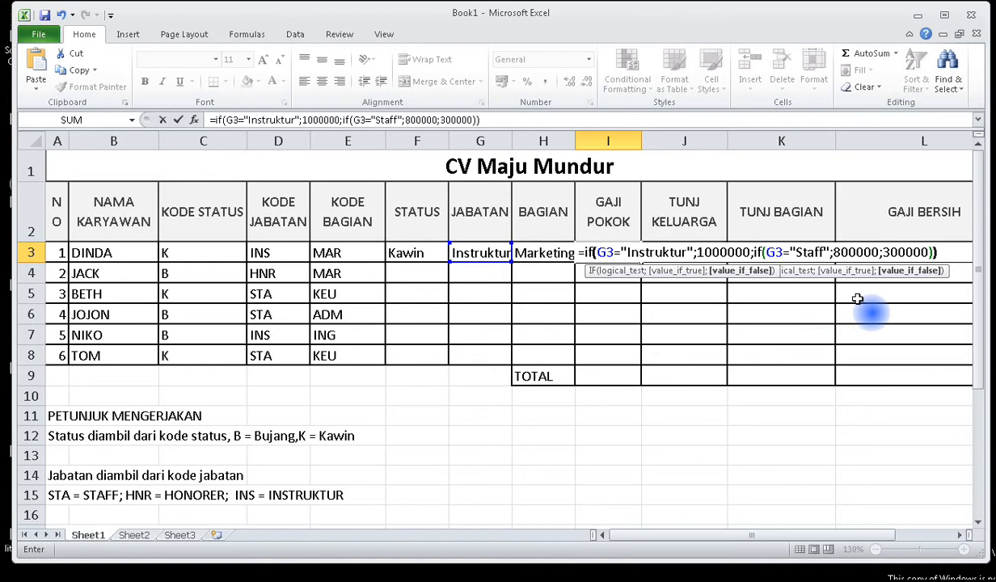
key(Return)
Set the KODE BAGIAN value in E3 to STA as a test and check it against the written rules
key(Up)
key(Up)
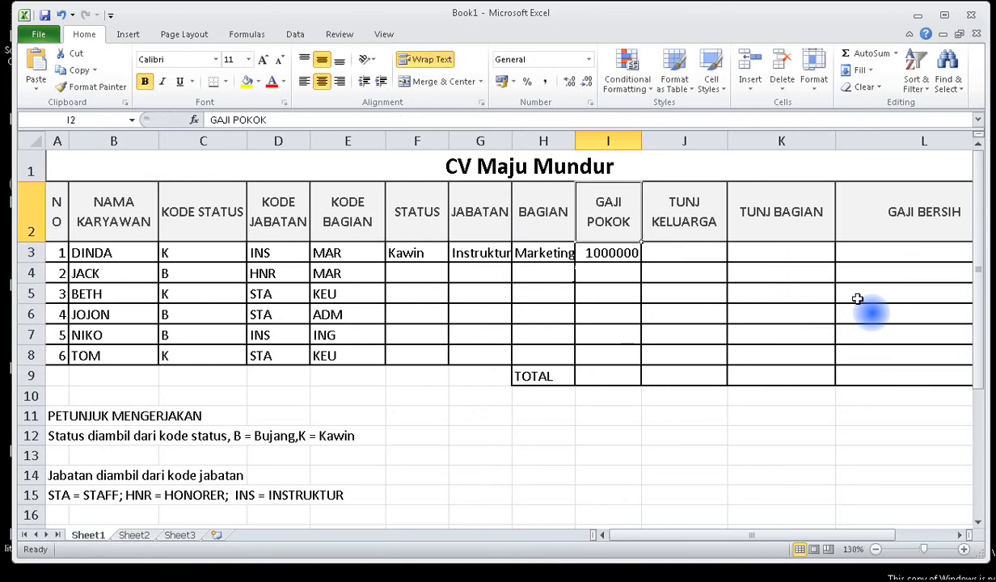
key(Down)
key(Left)
key(Left)
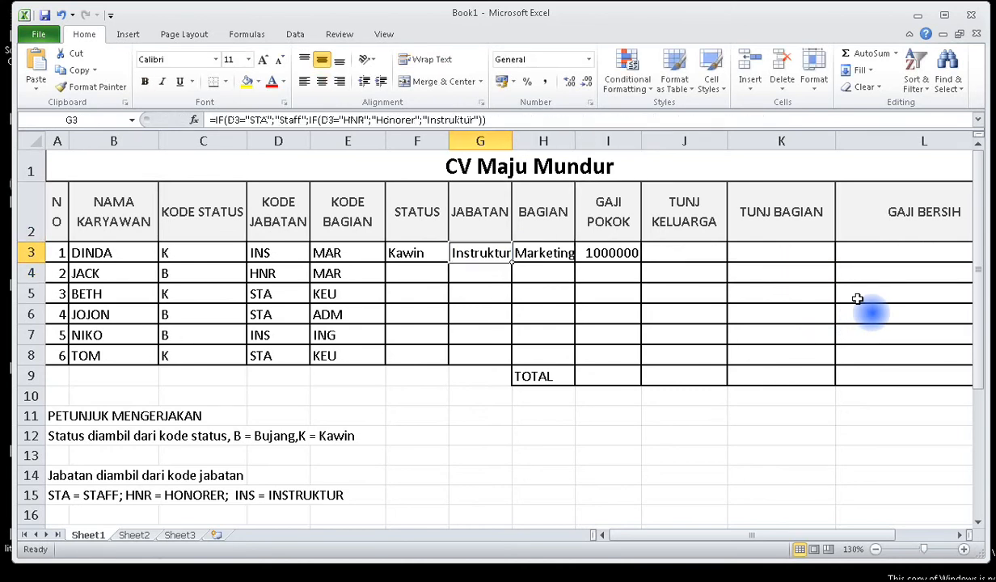
scroll(863, 231, down, 2)
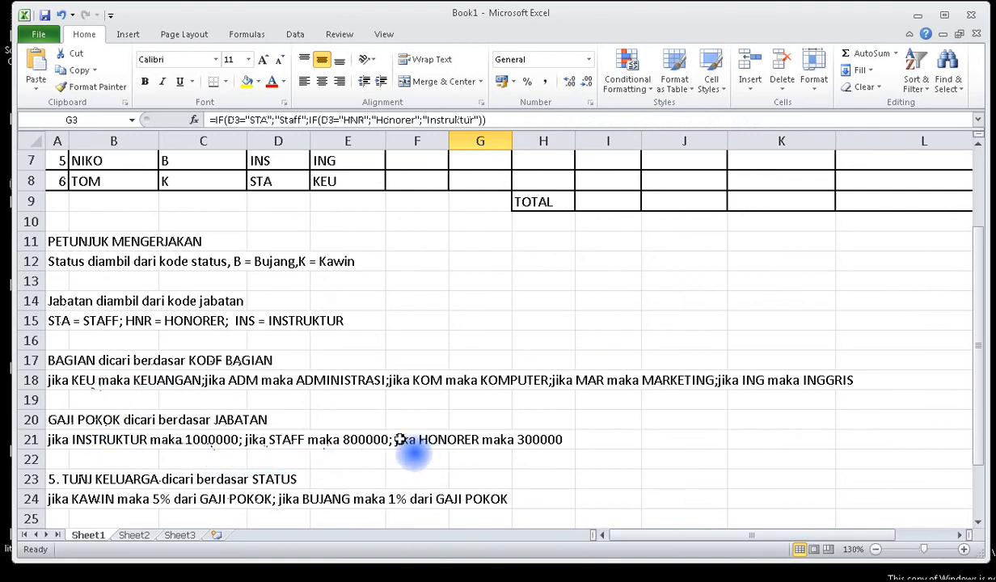
scroll(471, 397, up, 2)
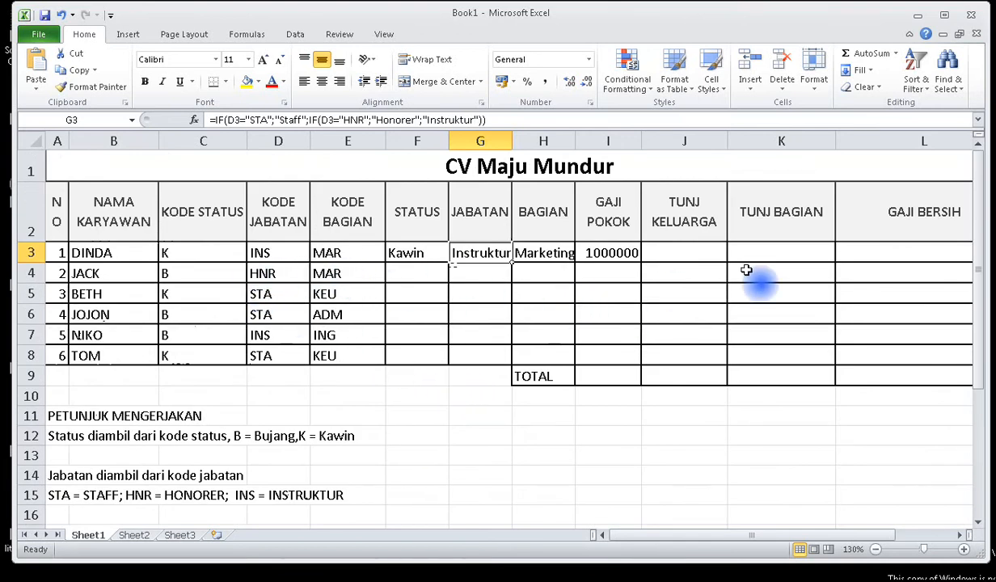
click(334, 253)
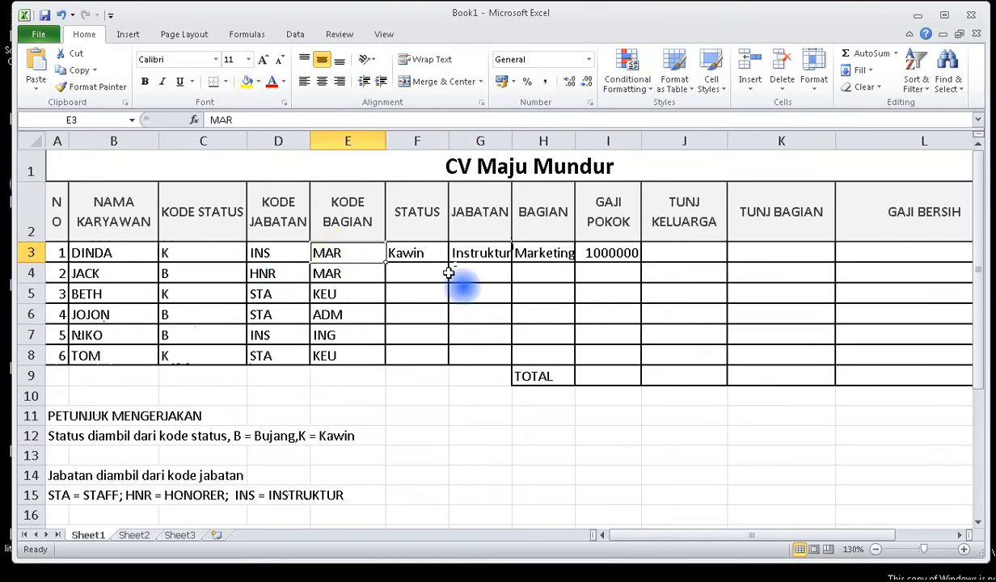
text(STA)
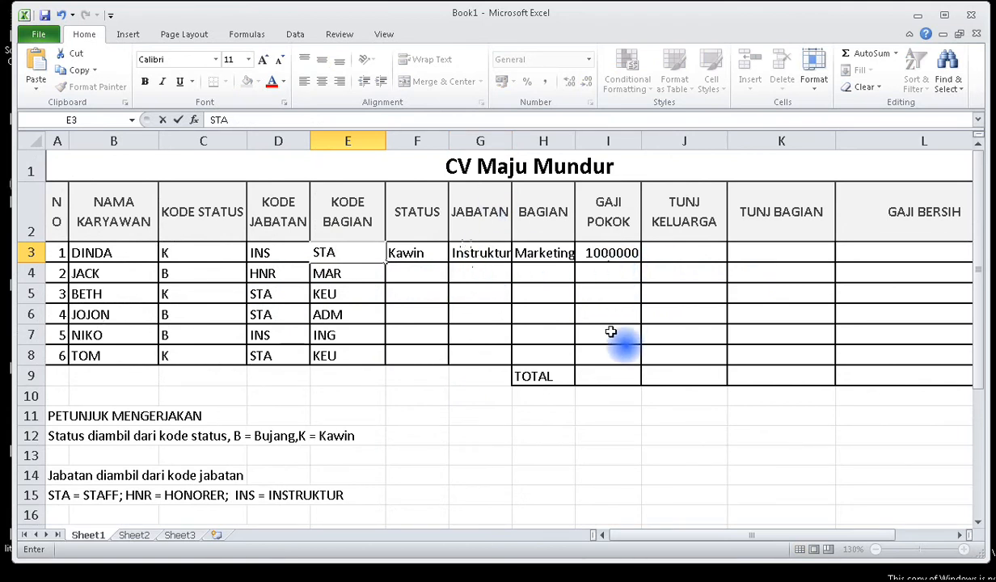
key(Return)
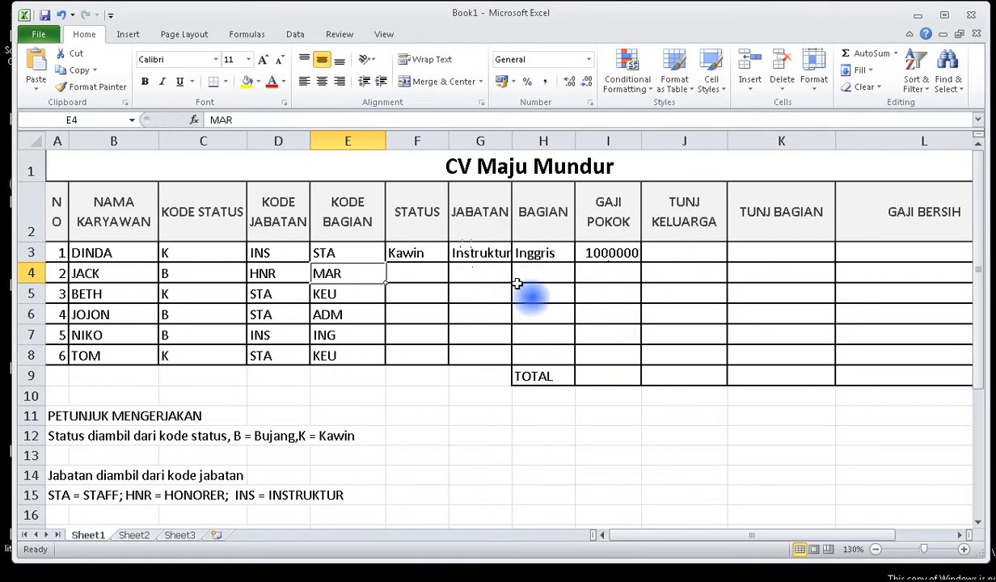
scroll(501, 283, down, 1)
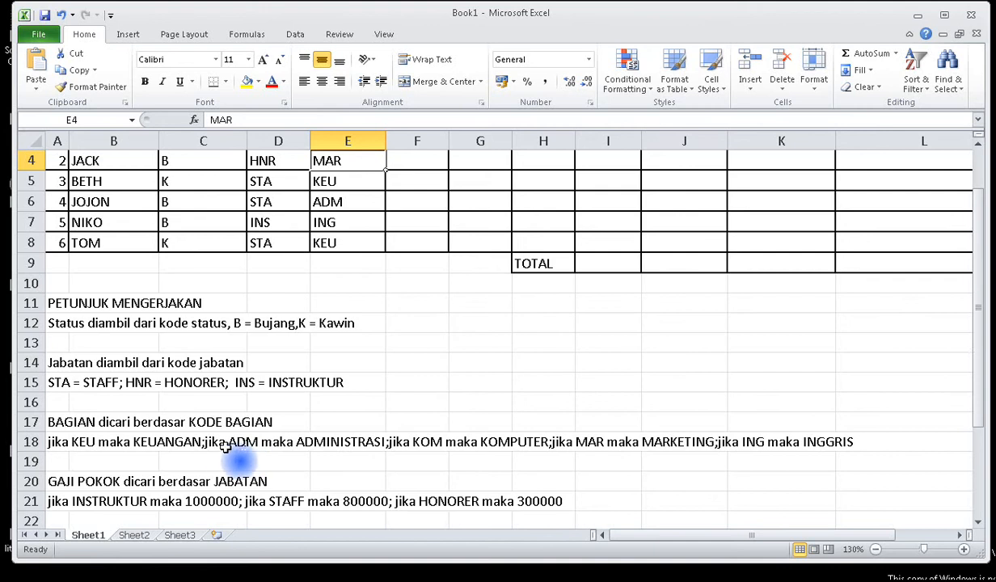
scroll(264, 446, down, 1)
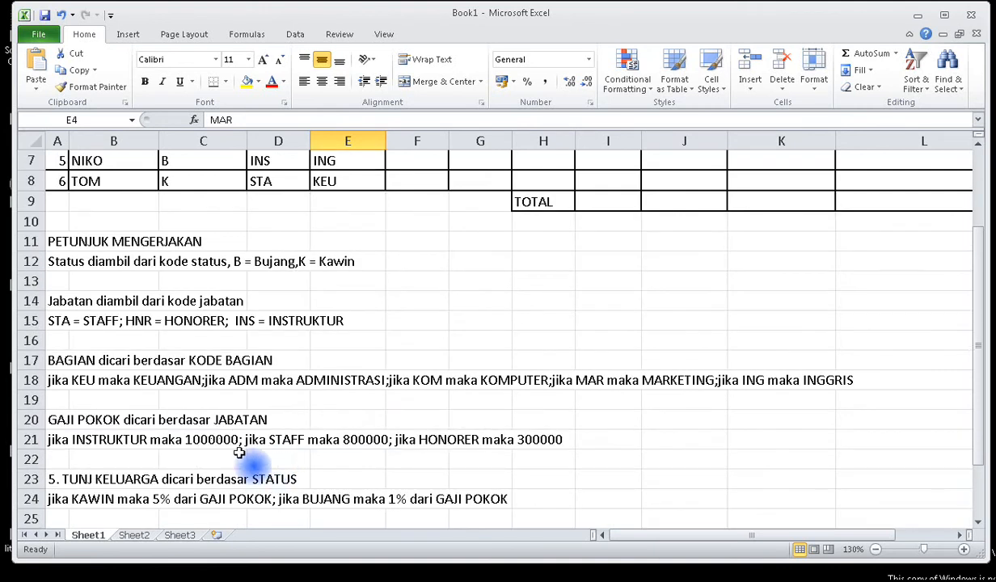
Review the I3 and G3 formulas and set the KODE JABATAN value in D3 to STA as a test
scroll(336, 449, up, 2)
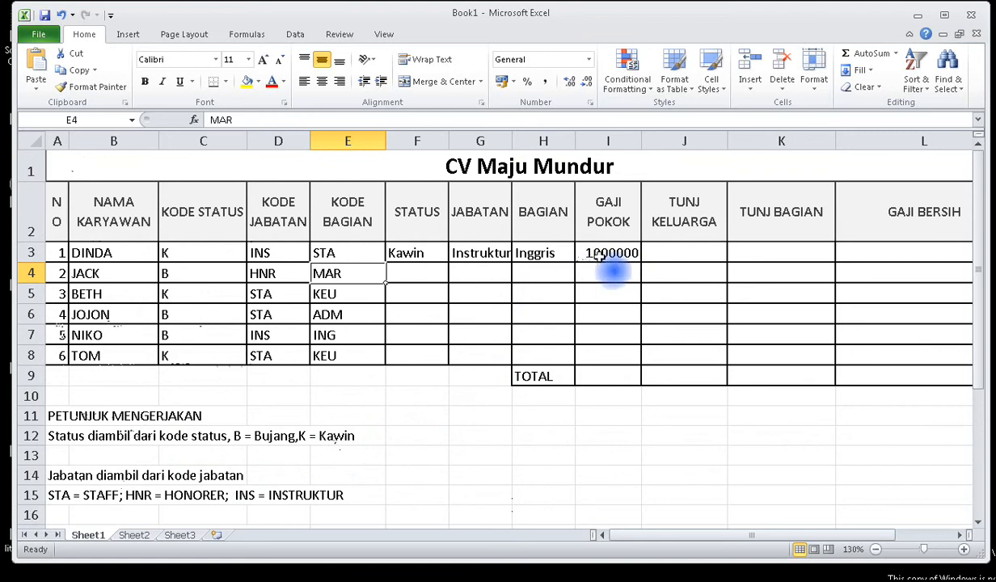
click(606, 253)
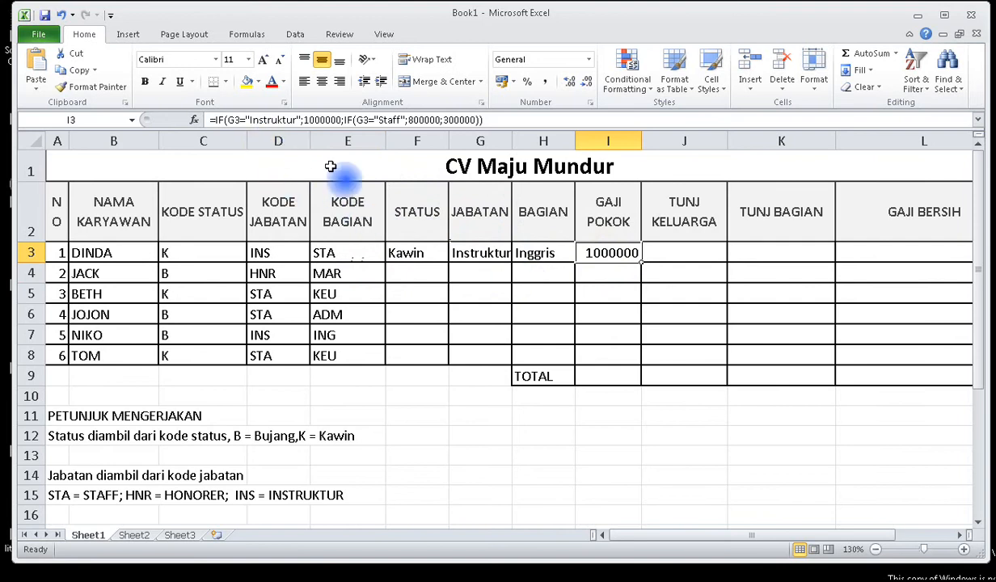
click(477, 252)
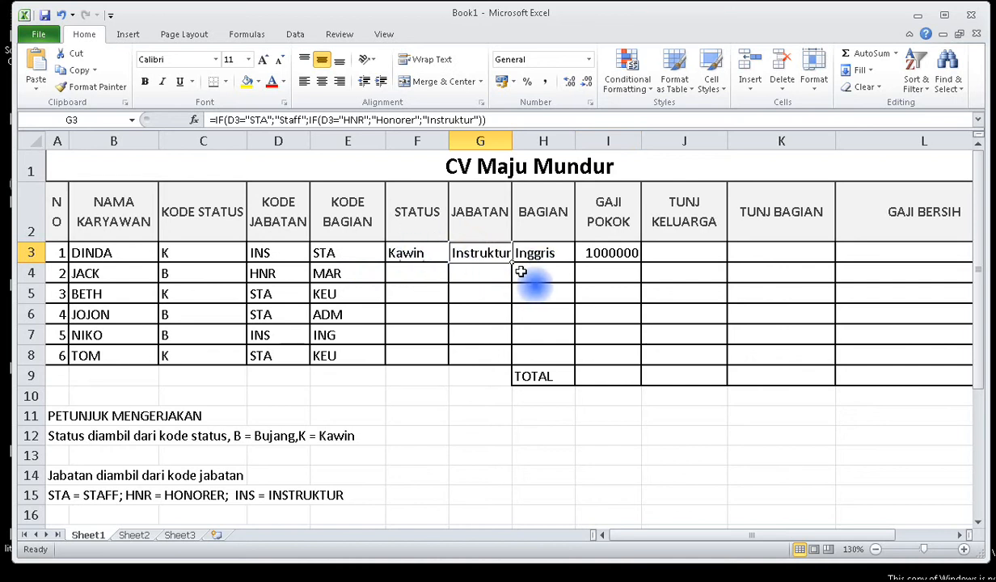
click(346, 252)
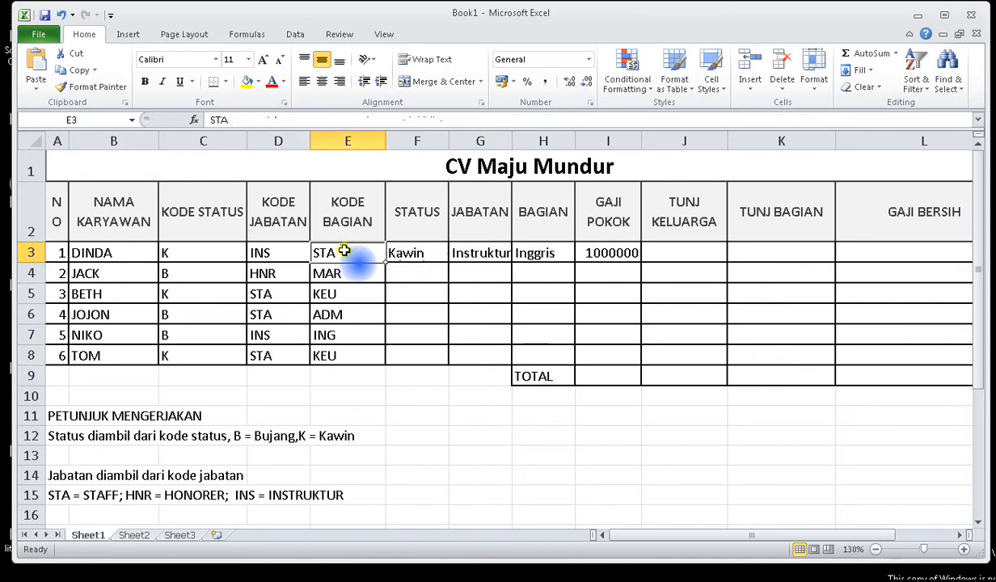
click(288, 256)
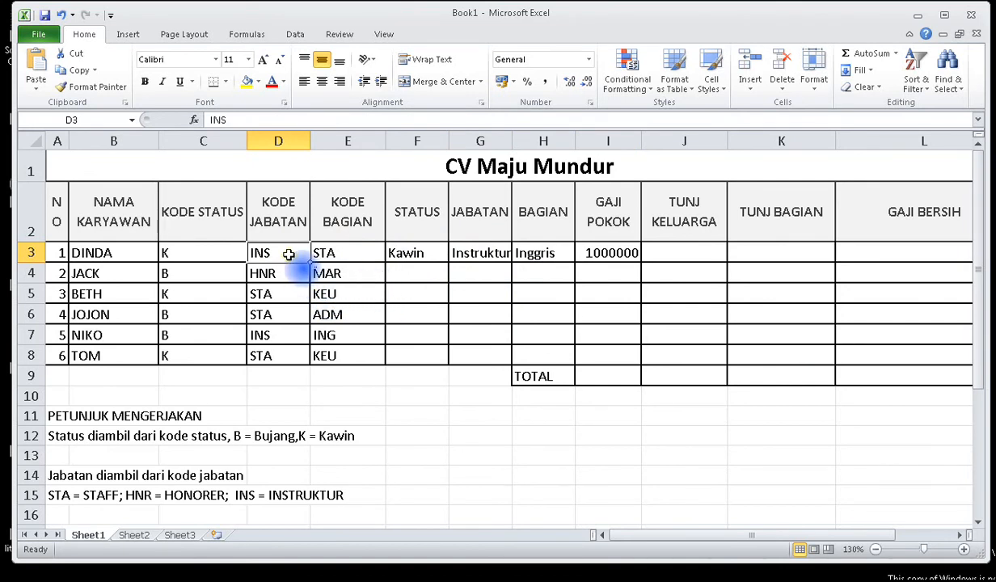
text(STA)
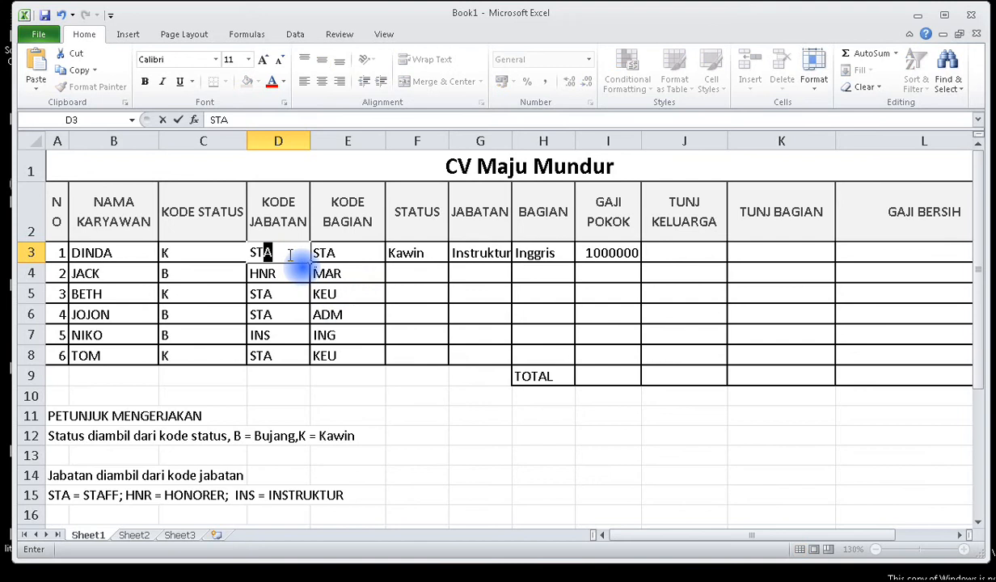
key(Return)
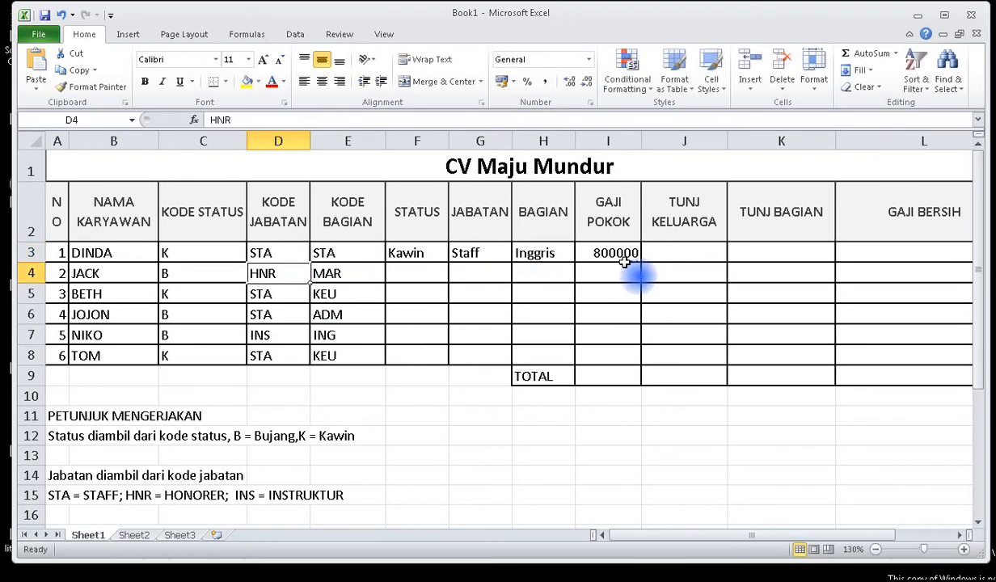
Compare row 3 with the written GAJI POKOK rule and read the TUNJ KELUARGA rule below the table
scroll(358, 273, down, 1)
scroll(354, 272, up, 1)
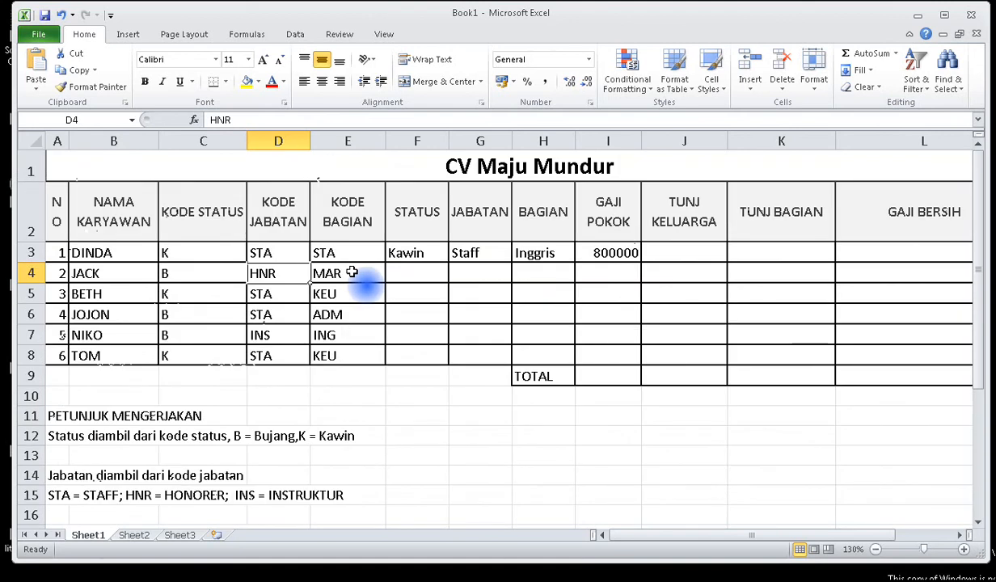
scroll(352, 272, down, 2)
scroll(352, 273, up, 2)
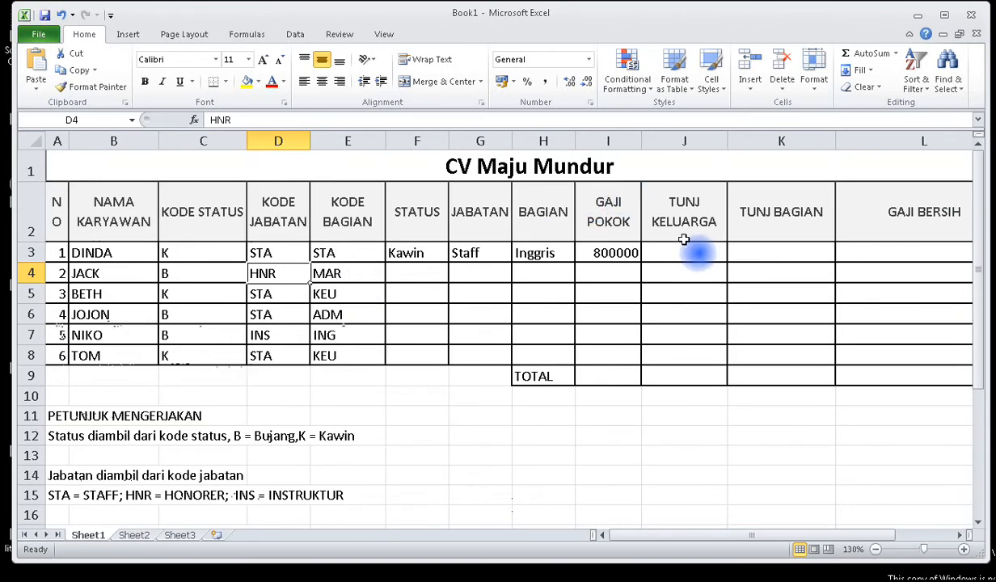
scroll(684, 240, down, 1)
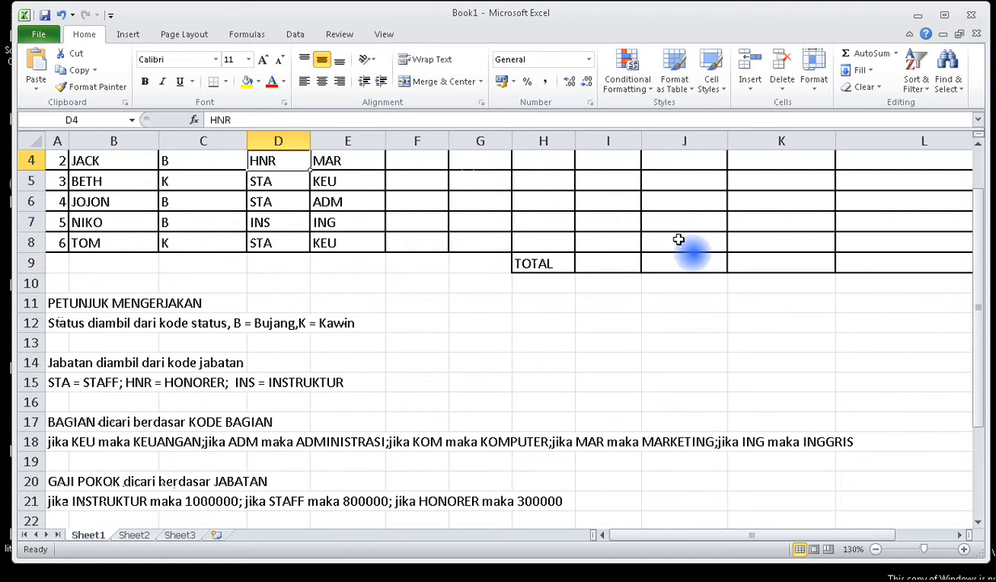
scroll(353, 359, up, 1)
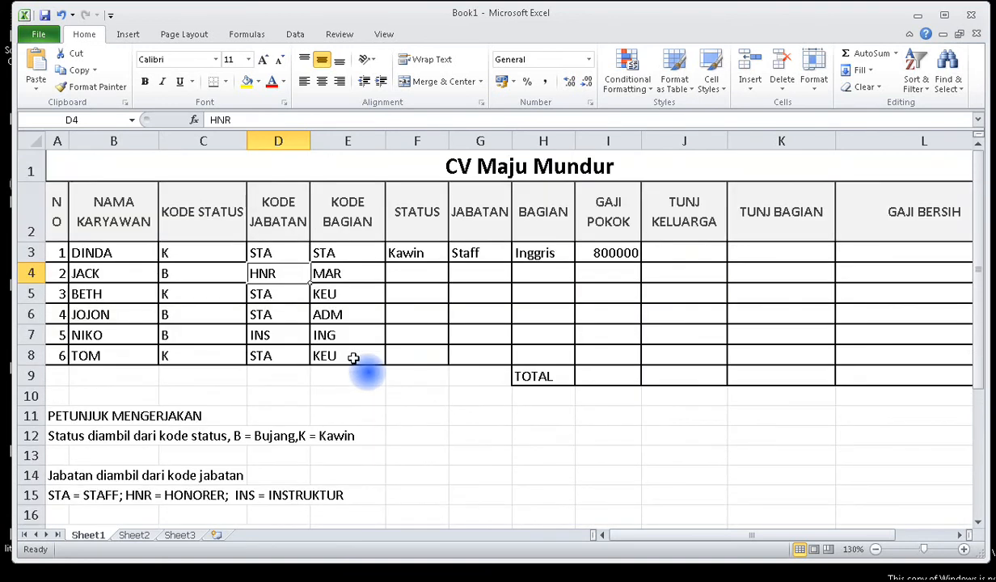
scroll(354, 358, down, 1)
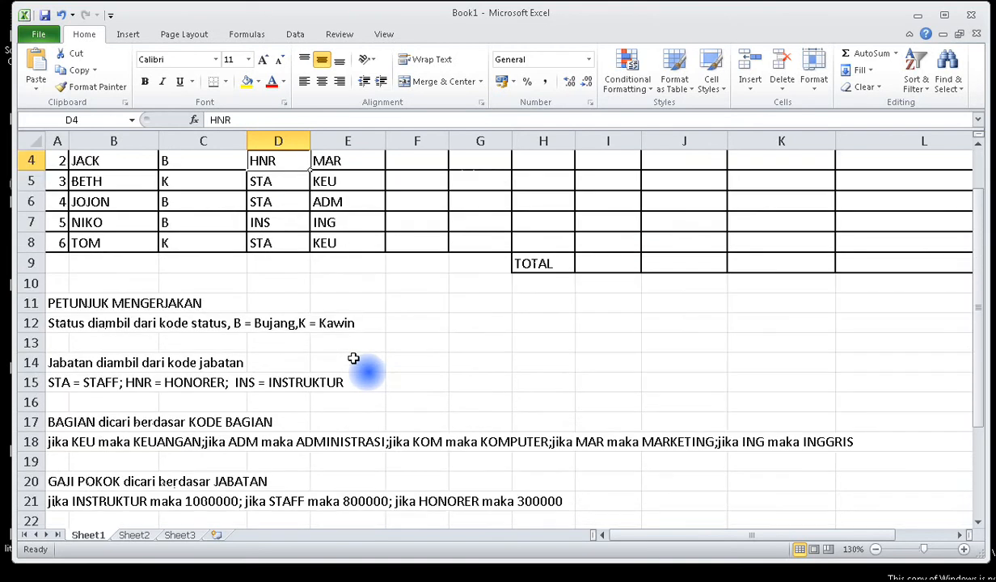
scroll(353, 358, down, 1)
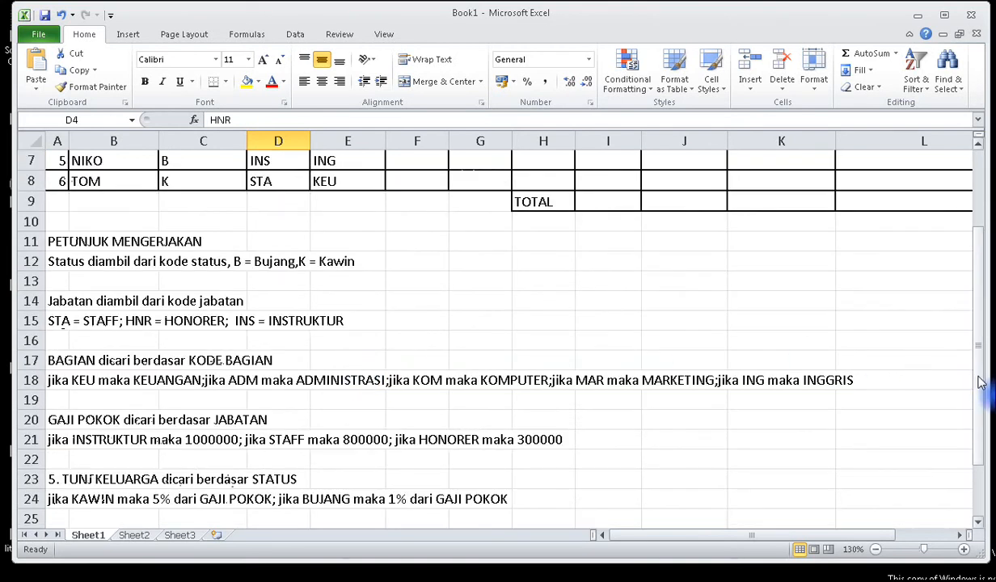
scroll(945, 367, up, 2)
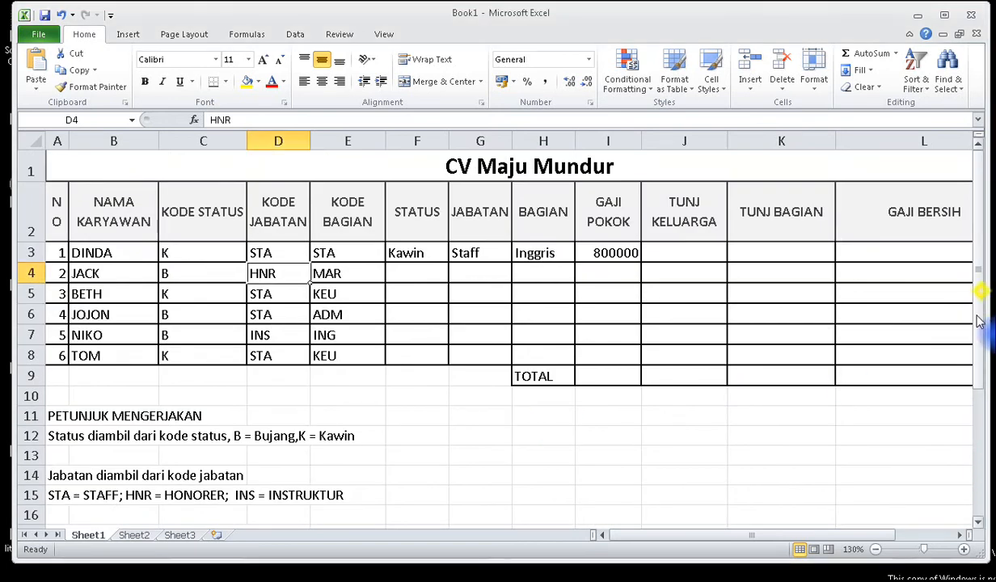
drag(977, 363, 979, 468)
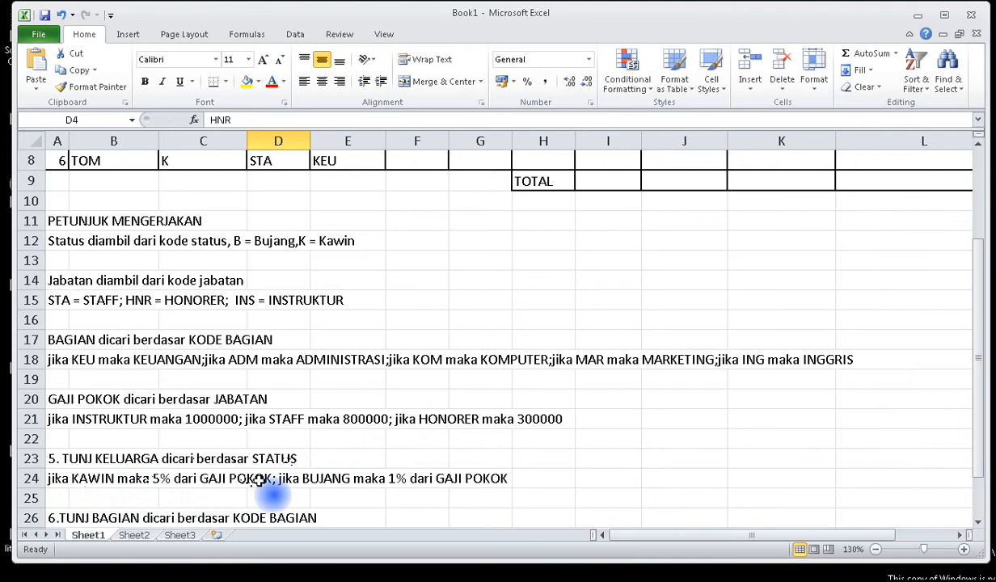
drag(979, 312, 980, 188)
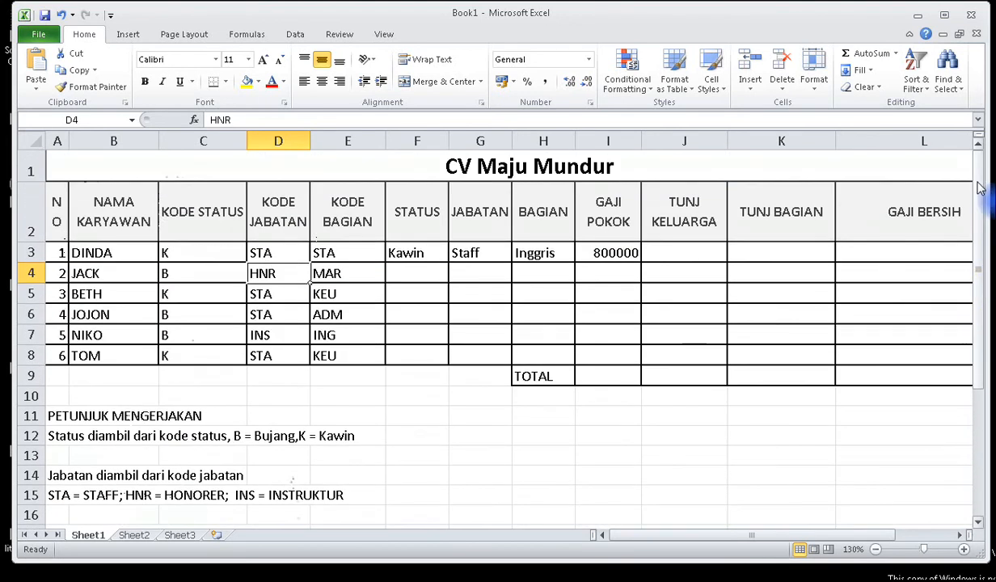
drag(980, 336, 942, 451)
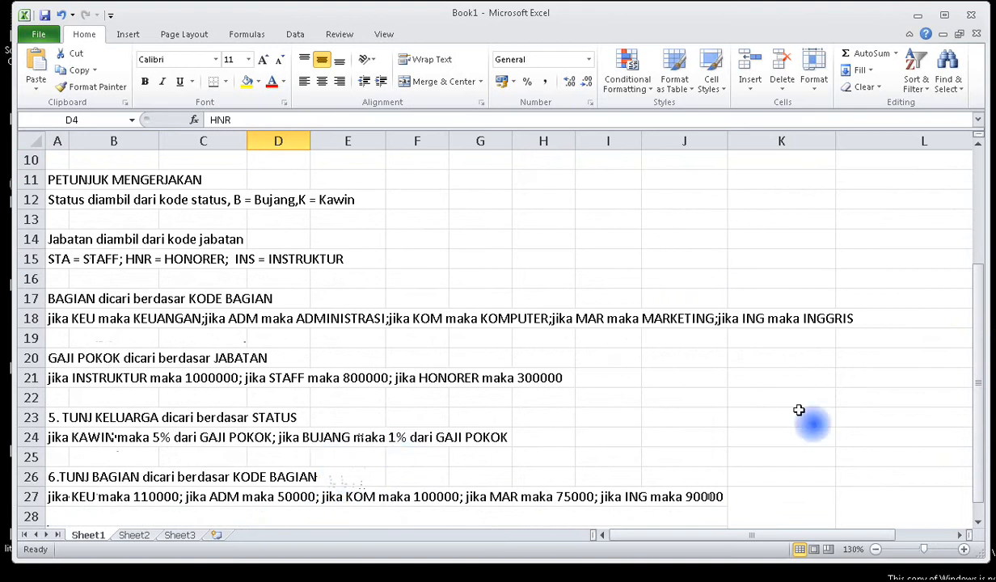
drag(979, 324, 974, 178)
Start an IF formula in J3 that tests the status in F3, following the TUNJ KELUARGA rule
click(691, 253)
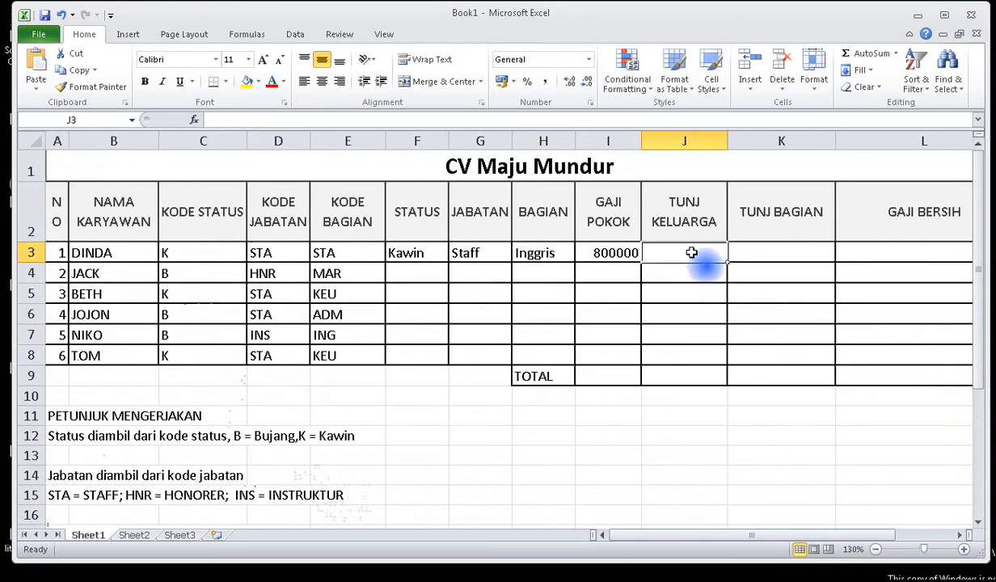
text(=)
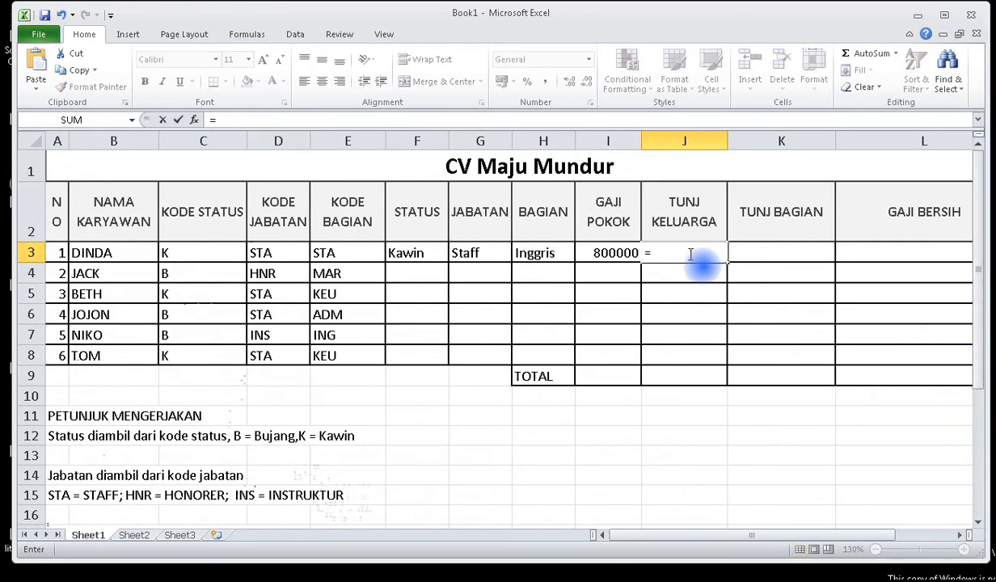
text(if()
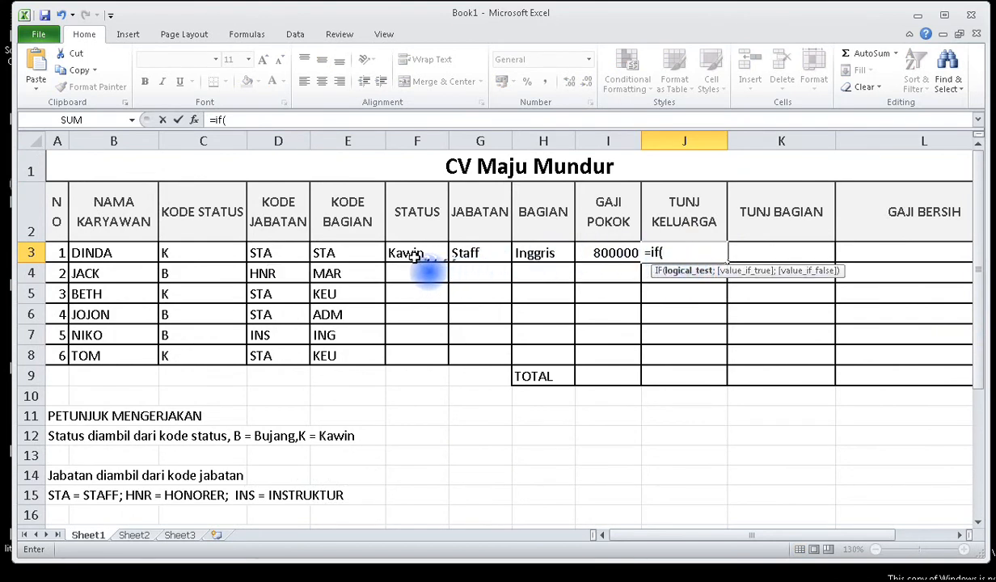
drag(976, 283, 973, 366)
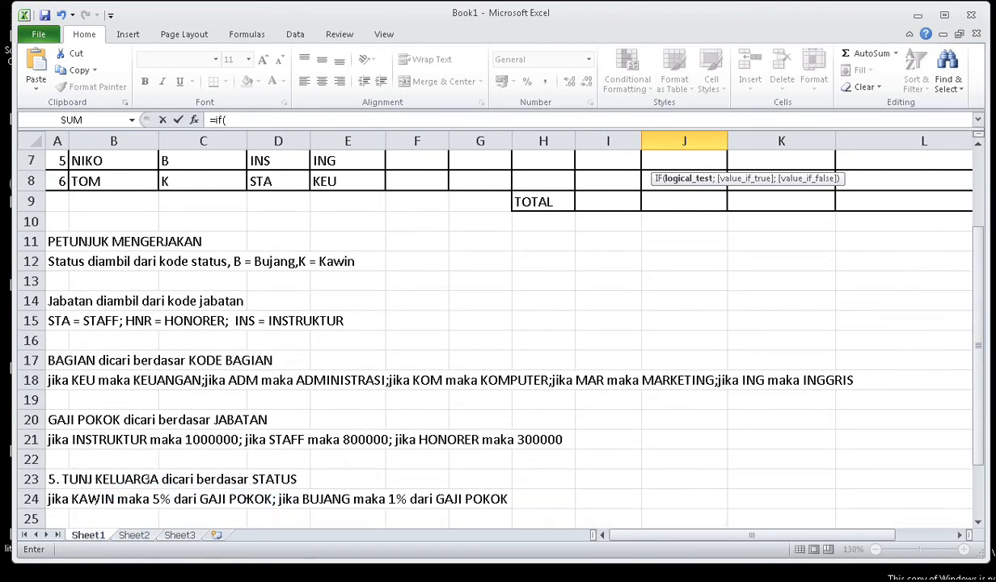
drag(978, 380, 978, 300)
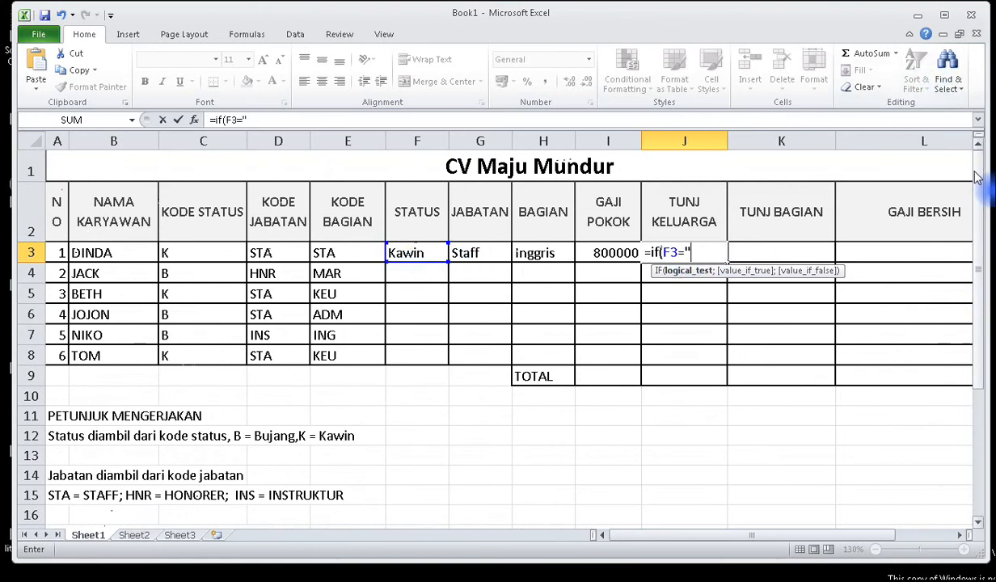
Complete the J3 formula as =IF(F3="Kawin";5%*I3;1%*I3), enter it and check it against the status in F3
drag(972, 260, 950, 358)
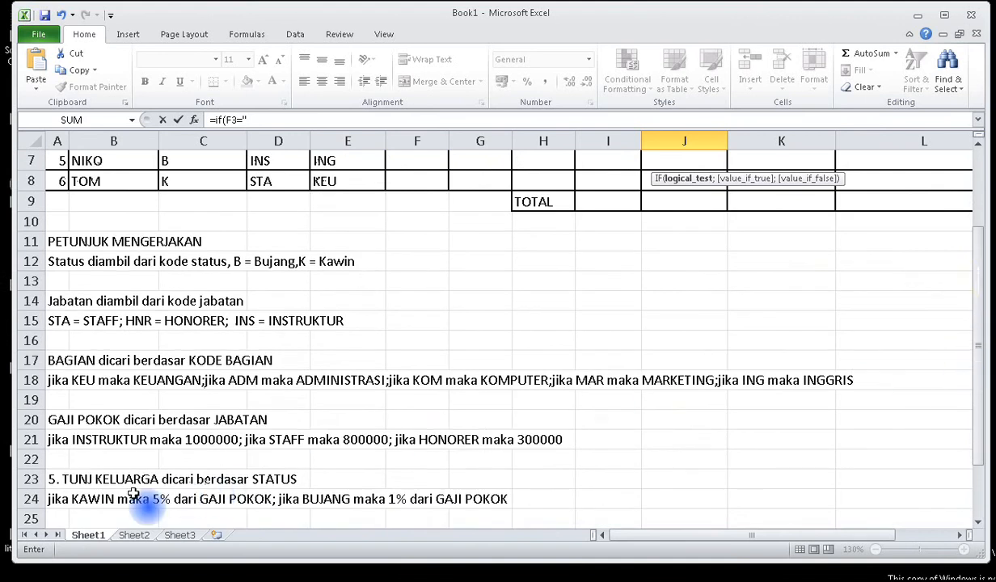
drag(970, 321, 973, 199)
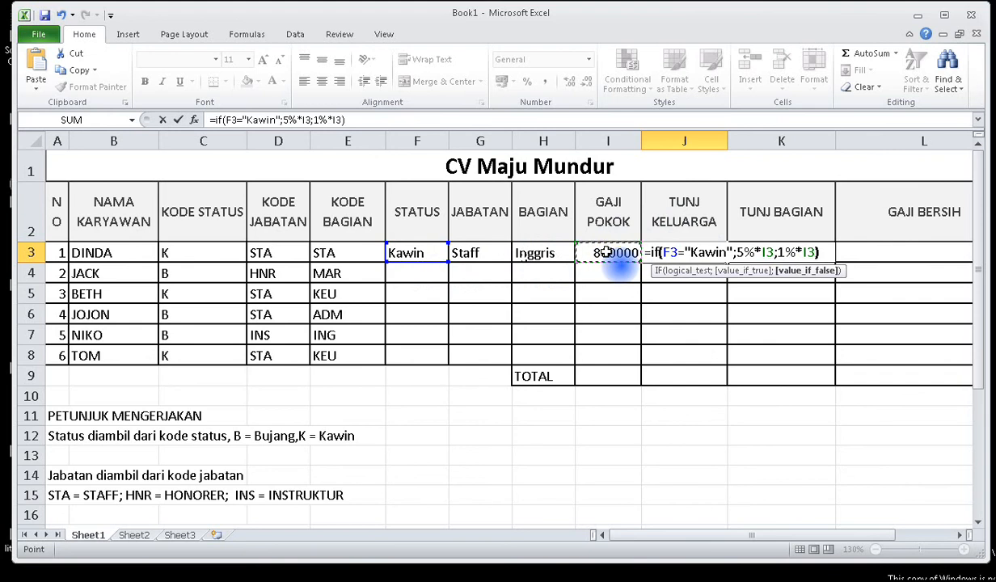
key(Return)
key(Up)
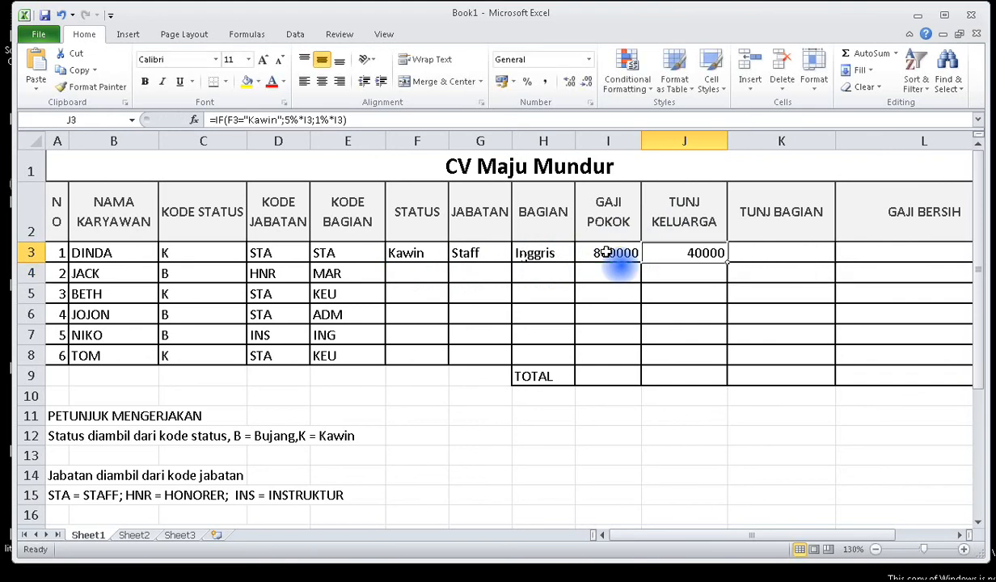
click(415, 253)
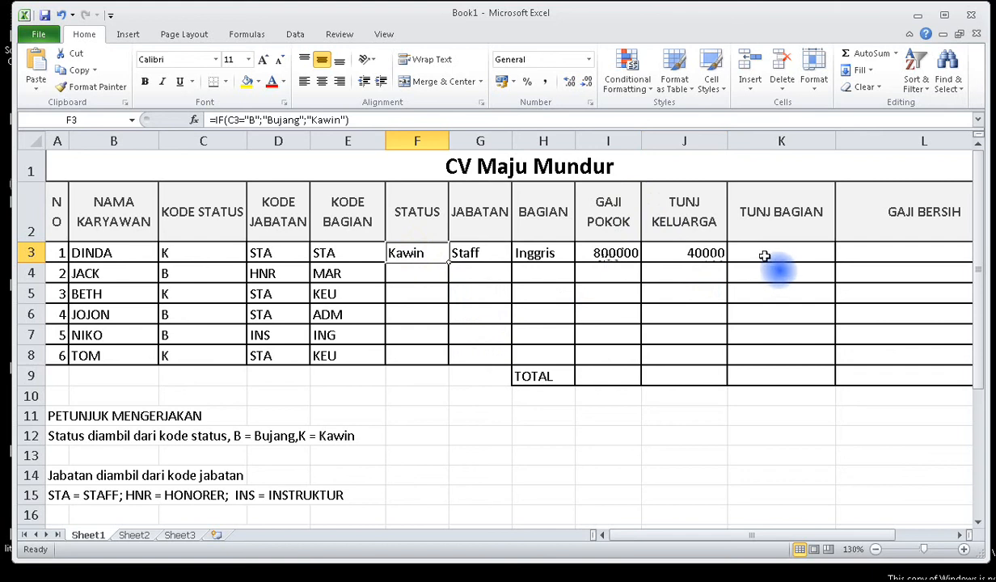
Start an IF formula in K3 that tests the KODE BAGIAN in E3, following the TUNJ BAGIAN rule below the table
scroll(589, 338, down, 1)
scroll(590, 334, down, 2)
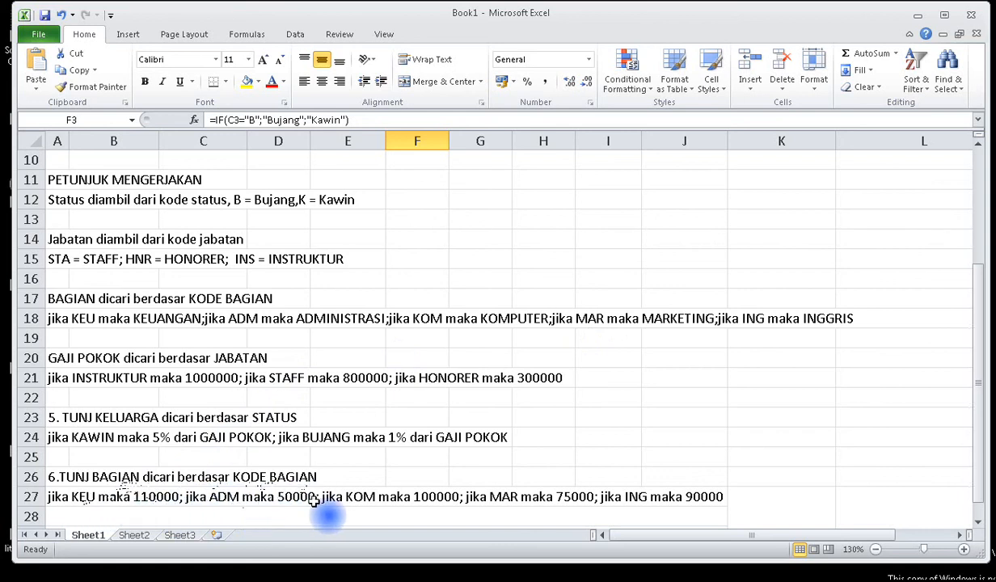
scroll(448, 492, up, 3)
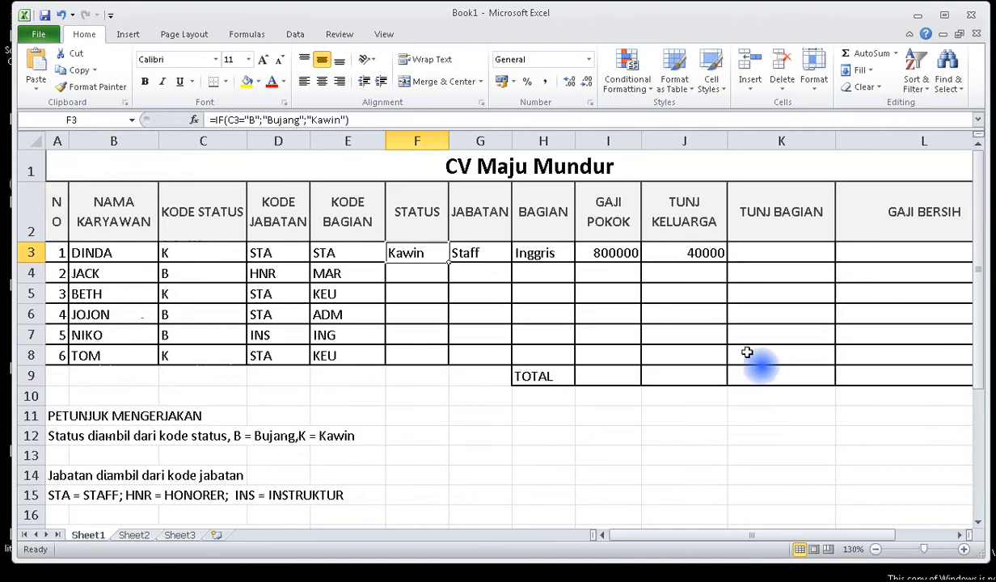
click(766, 250)
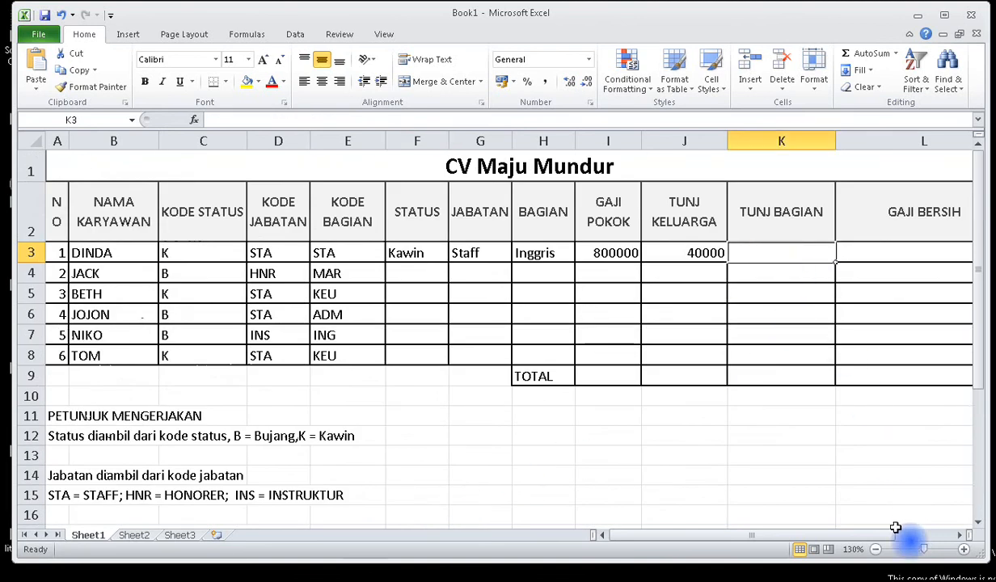
click(875, 550)
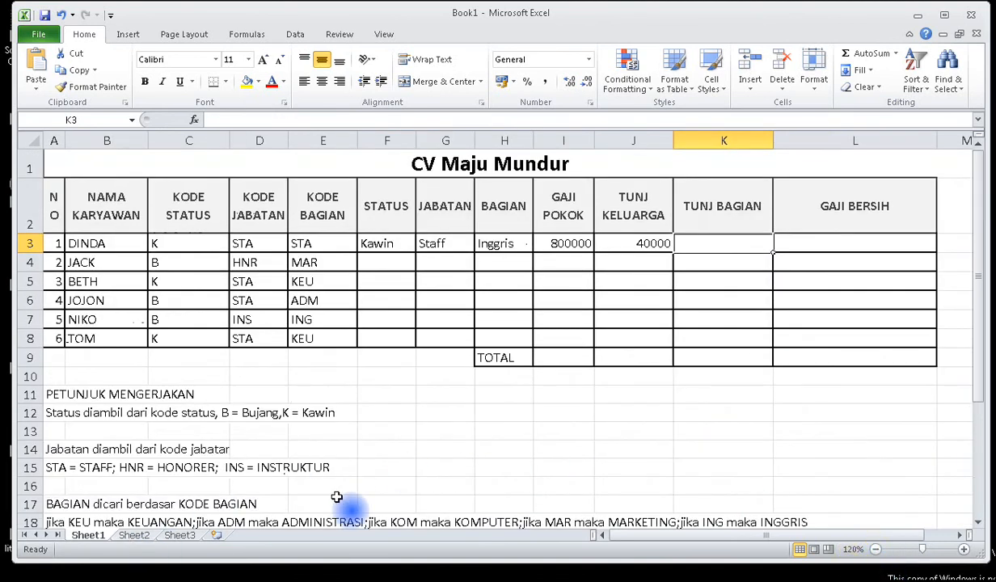
scroll(339, 498, down, 2)
scroll(342, 493, up, 2)
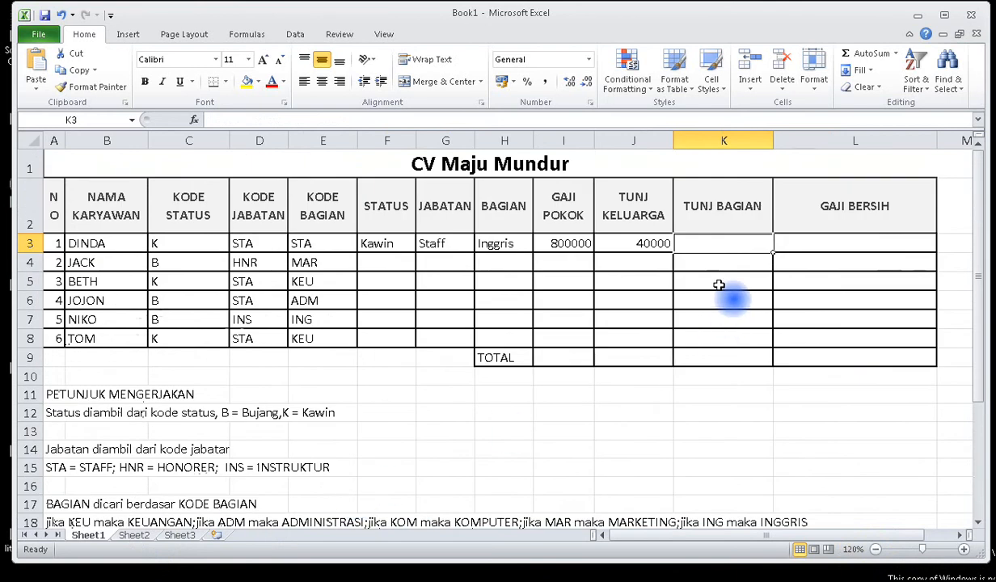
text(=if()
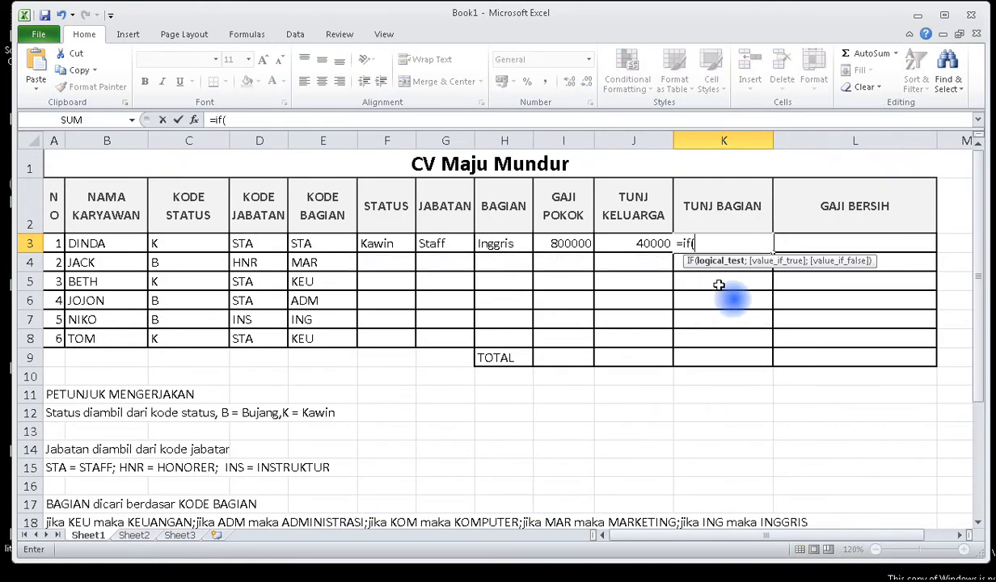
scroll(608, 342, down, 3)
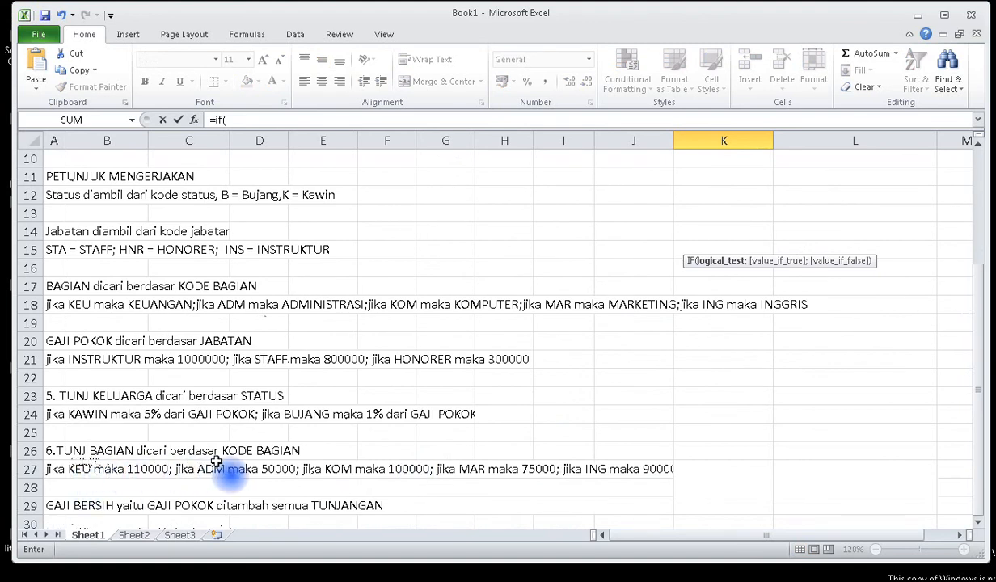
scroll(726, 384, up, 3)
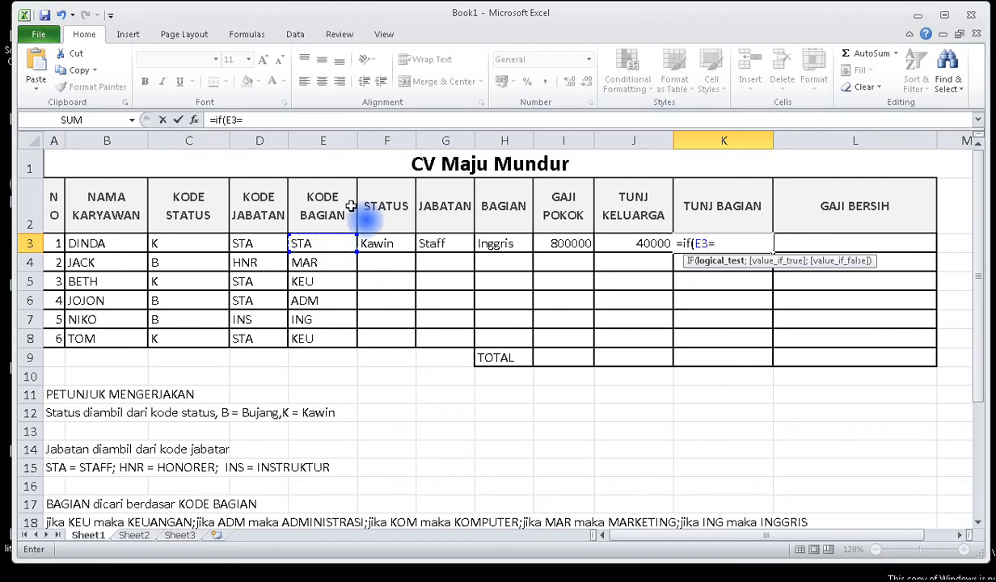
Complete the first condition of the K3 formula as E3="Keu" with 110000 as its true value
scroll(347, 207, down, 3)
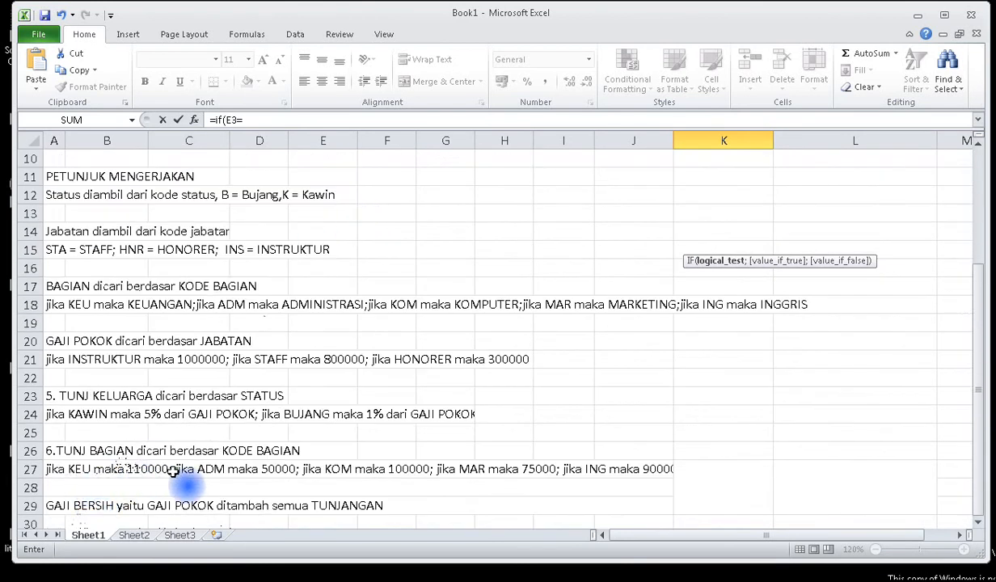
scroll(356, 453, up, 3)
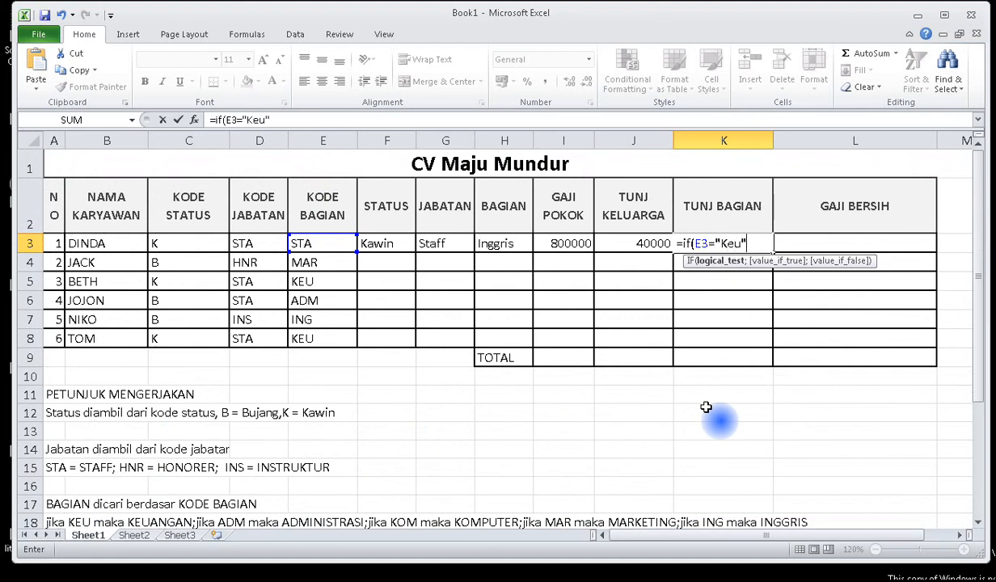
text(;)
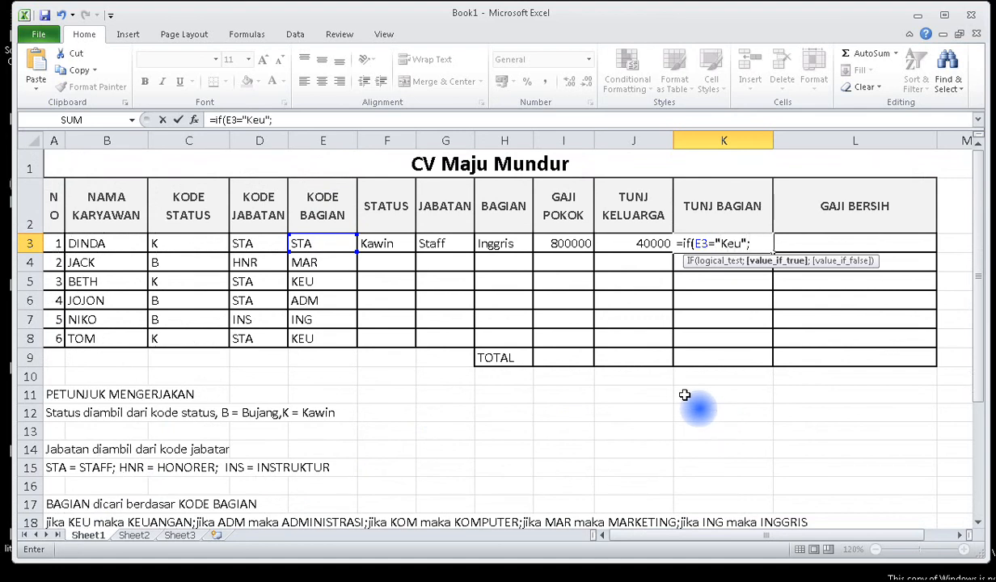
scroll(356, 403, down, 3)
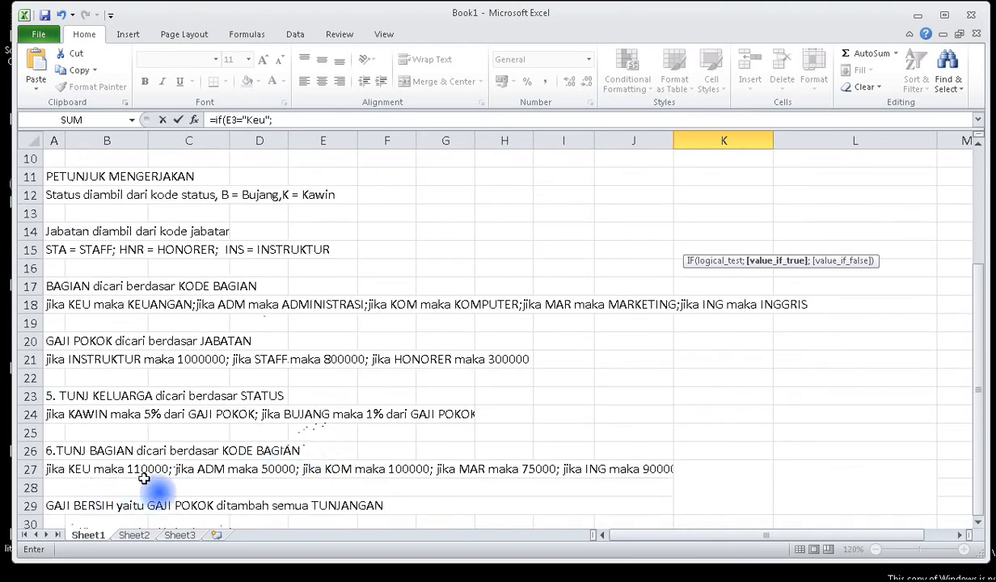
scroll(456, 474, up, 3)
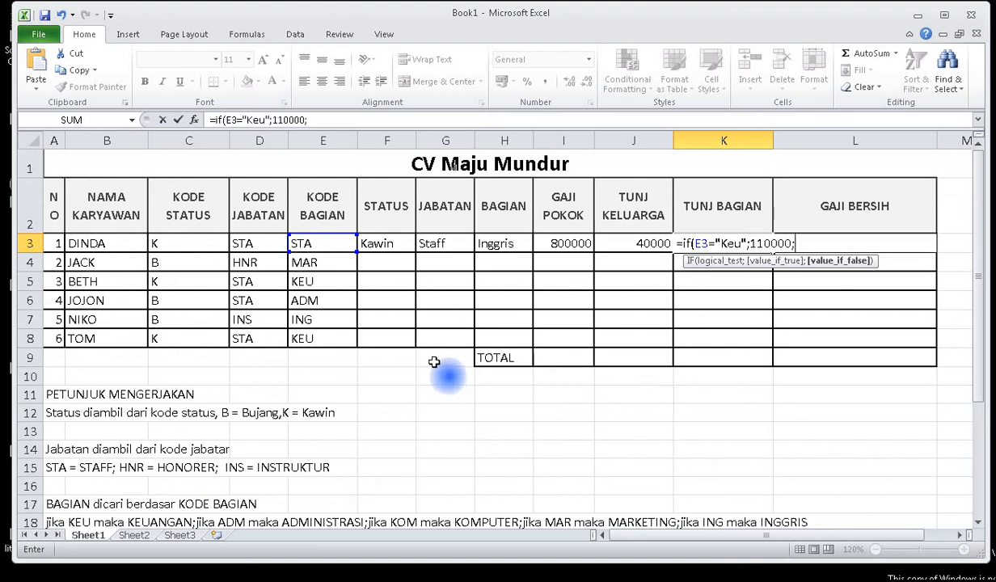
Check the ADM rule and nest a second IF in the K3 formula that tests E3 again
scroll(441, 309, down, 3)
scroll(441, 310, down, 1)
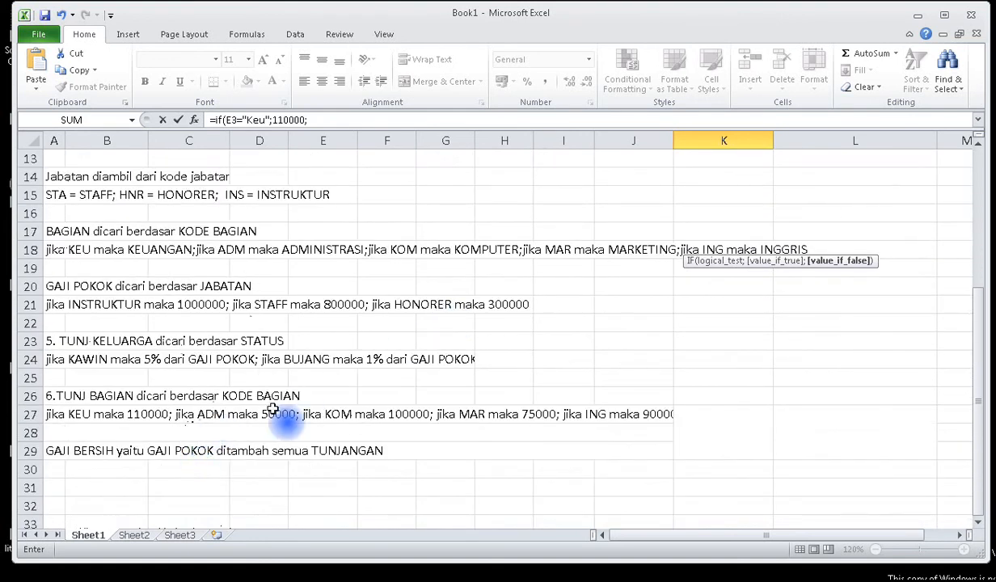
scroll(567, 395, up, 4)
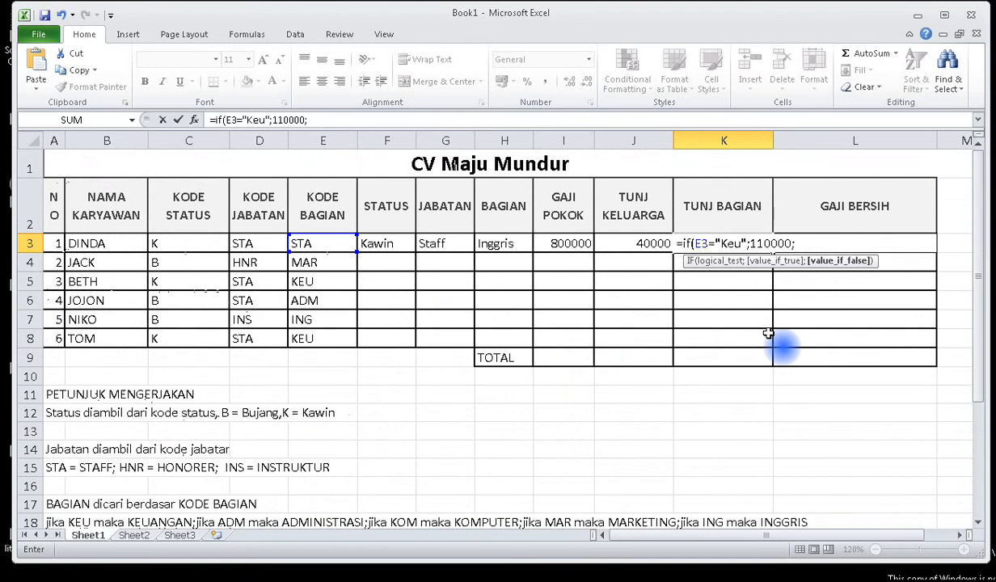
text(if()
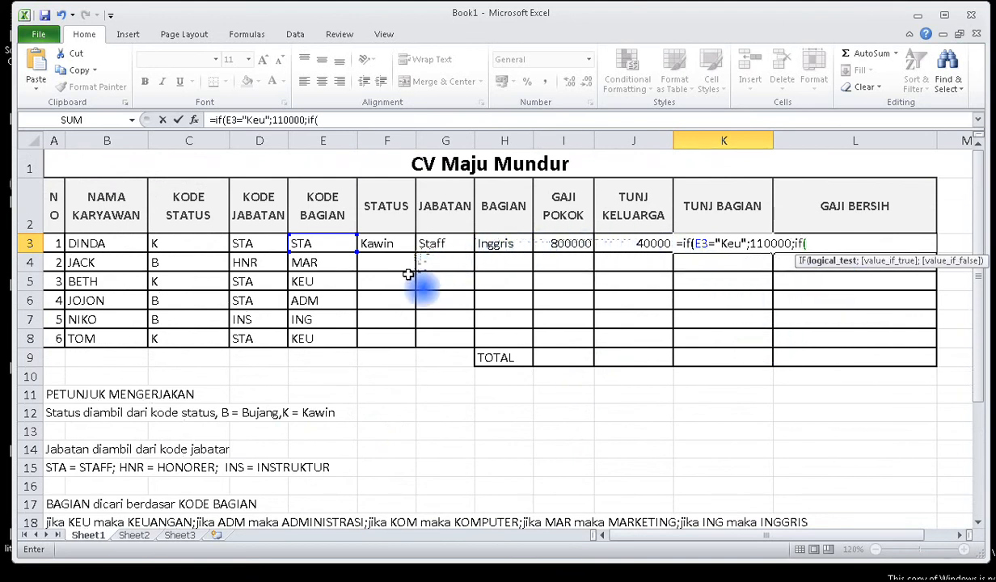
scroll(417, 308, down, 1)
scroll(421, 327, up, 1)
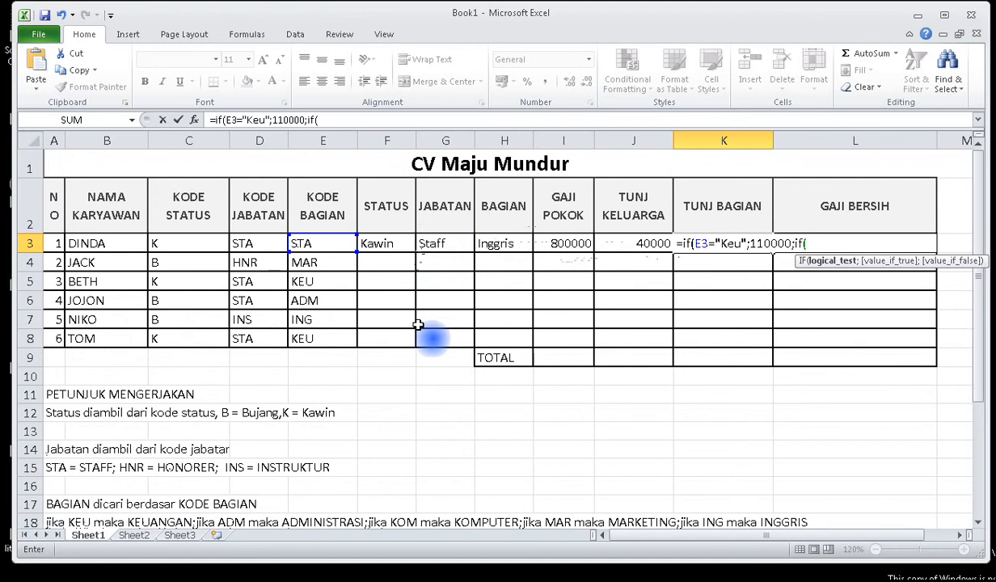
click(311, 243)
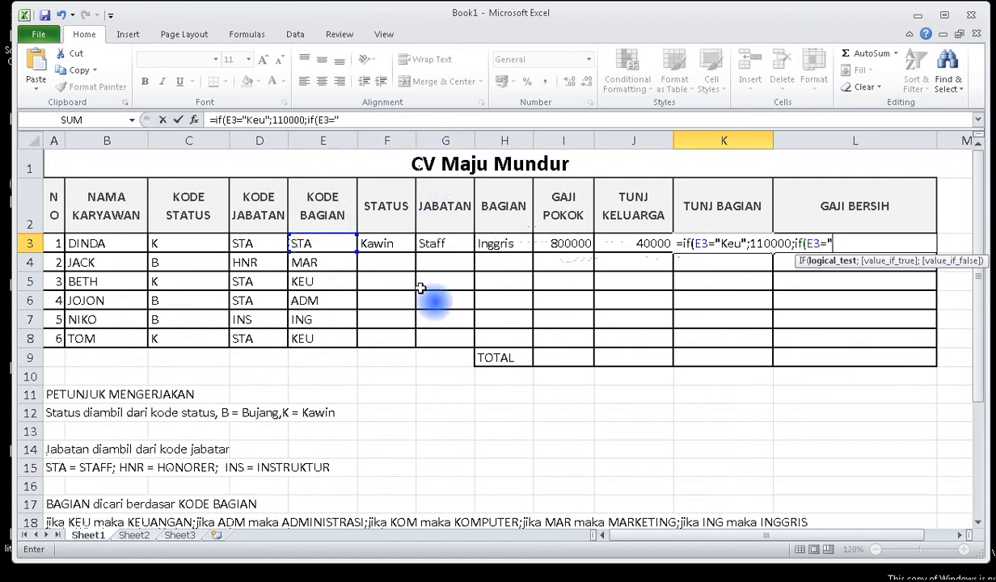
Complete the second condition of the K3 formula as E3="ADM" with 50000 as its true value
scroll(421, 289, down, 2)
scroll(202, 520, down, 1)
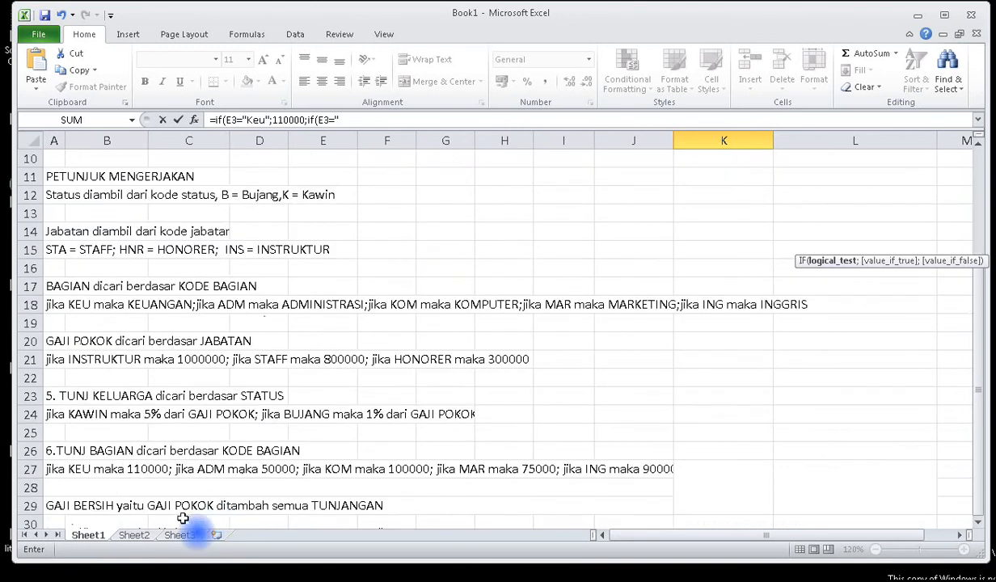
scroll(602, 457, up, 3)
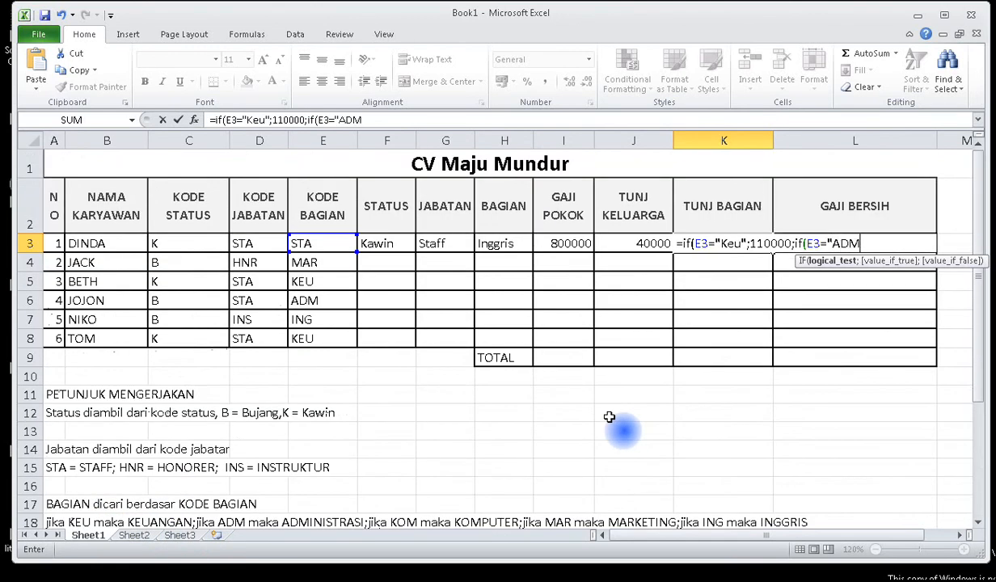
text(;)
scroll(553, 340, down, 4)
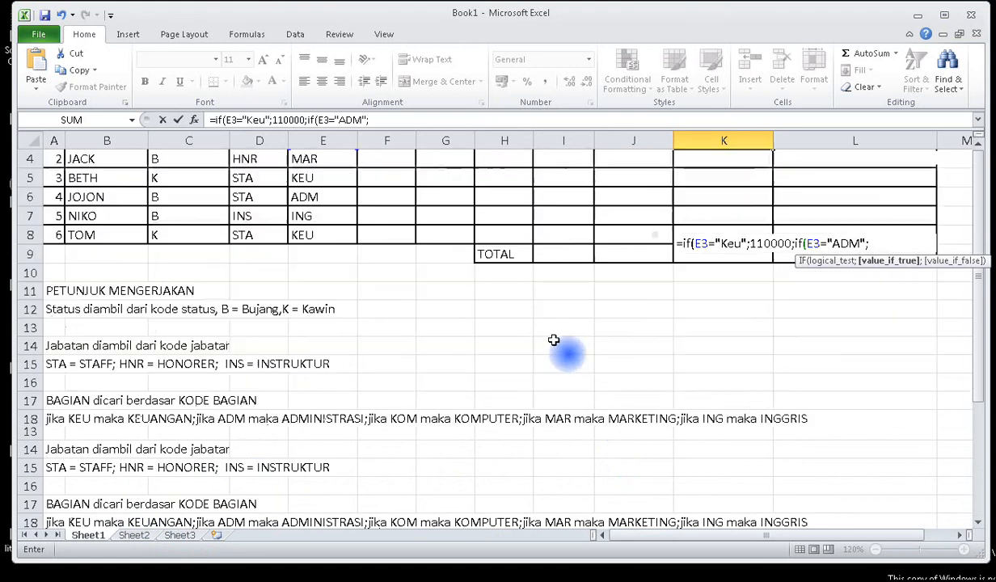
scroll(684, 379, up, 4)
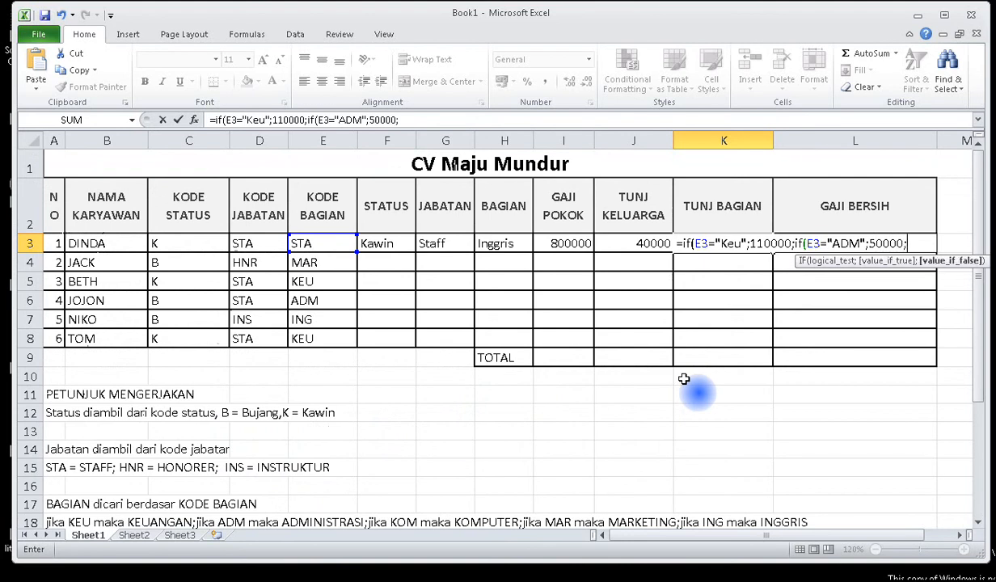
Nest a third IF in the K3 formula that tests E3="MAR" with 75000 as its true value
scroll(684, 379, down, 5)
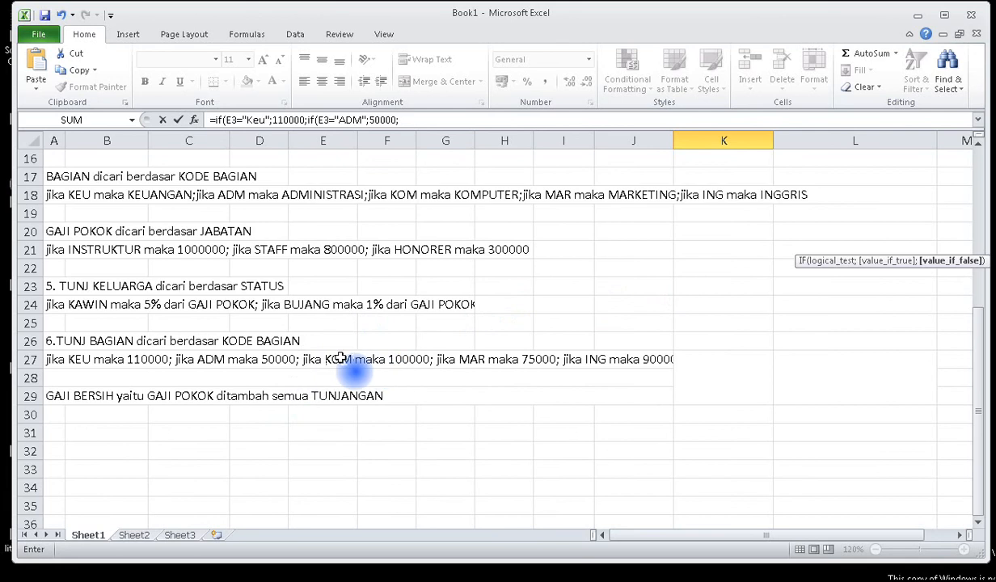
scroll(680, 324, up, 5)
text(if()
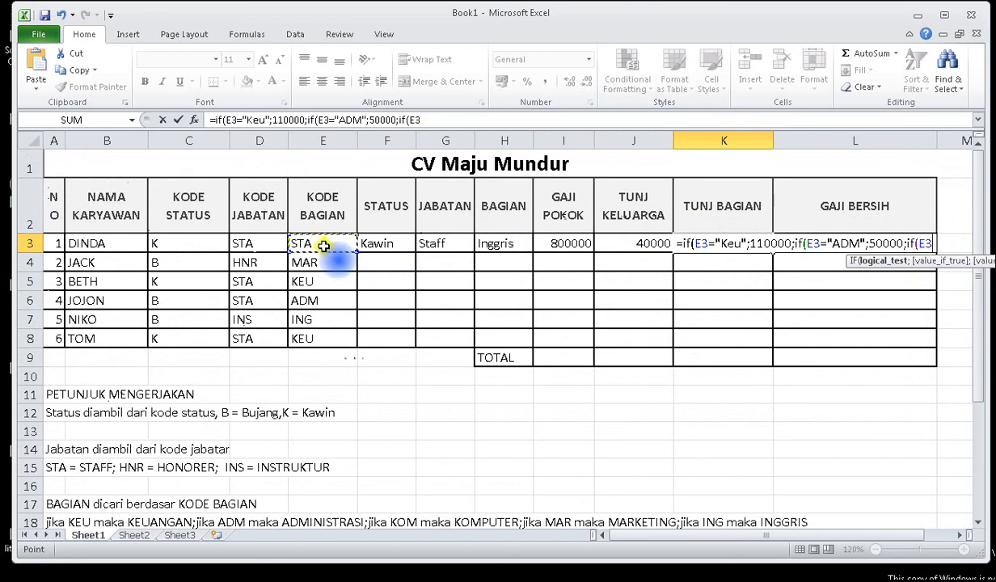
scroll(489, 278, down, 3)
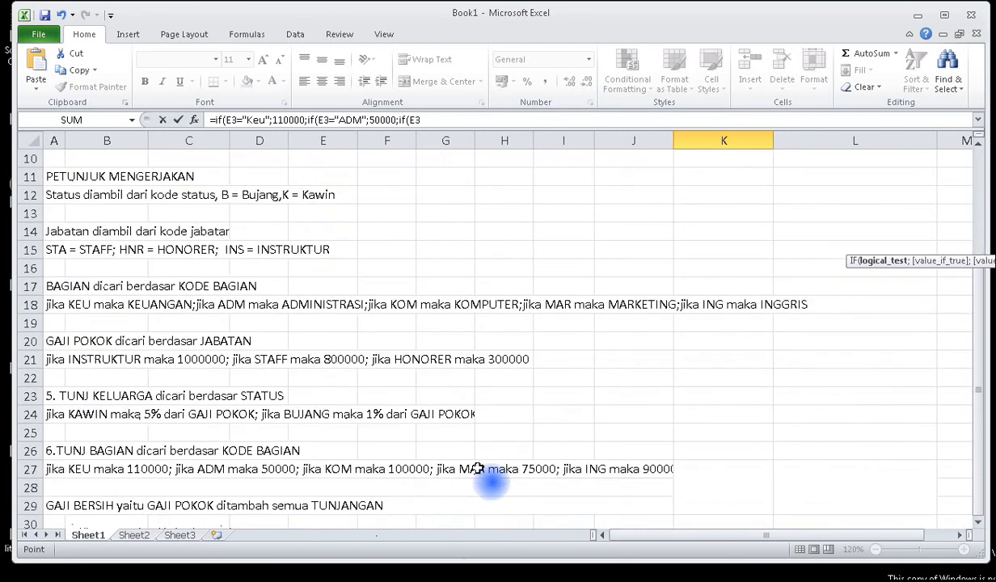
scroll(748, 429, up, 3)
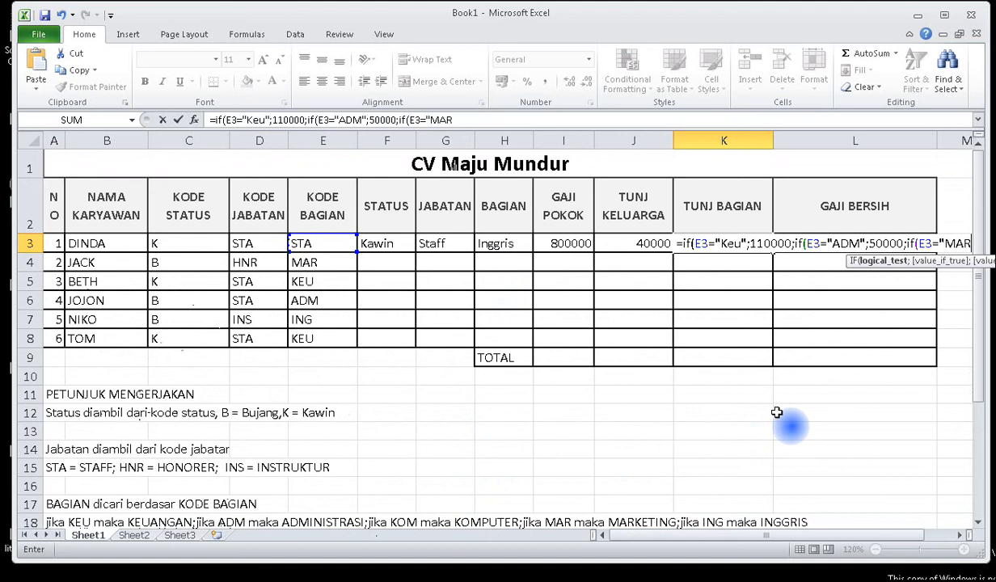
text(";75000)
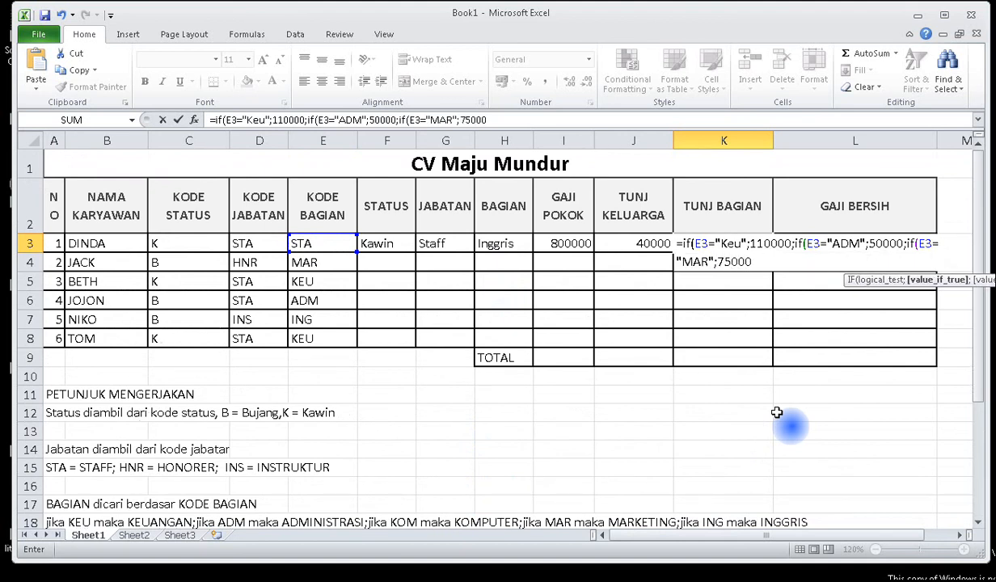
text(;)
Add 90000 as the final false value of the K3 formula, close its parentheses and enter it
scroll(574, 405, down, 3)
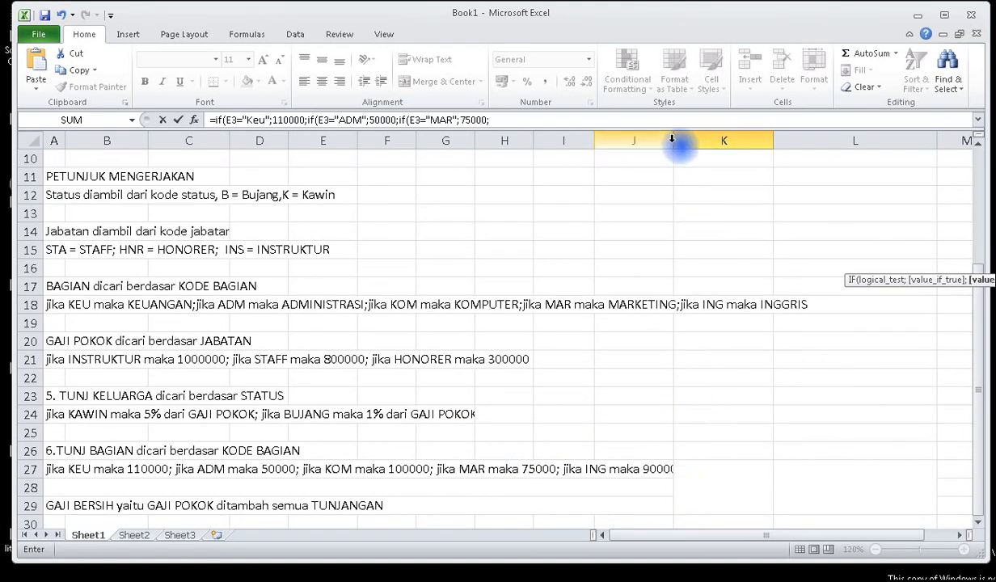
scroll(718, 262, up, 1)
scroll(719, 263, up, 3)
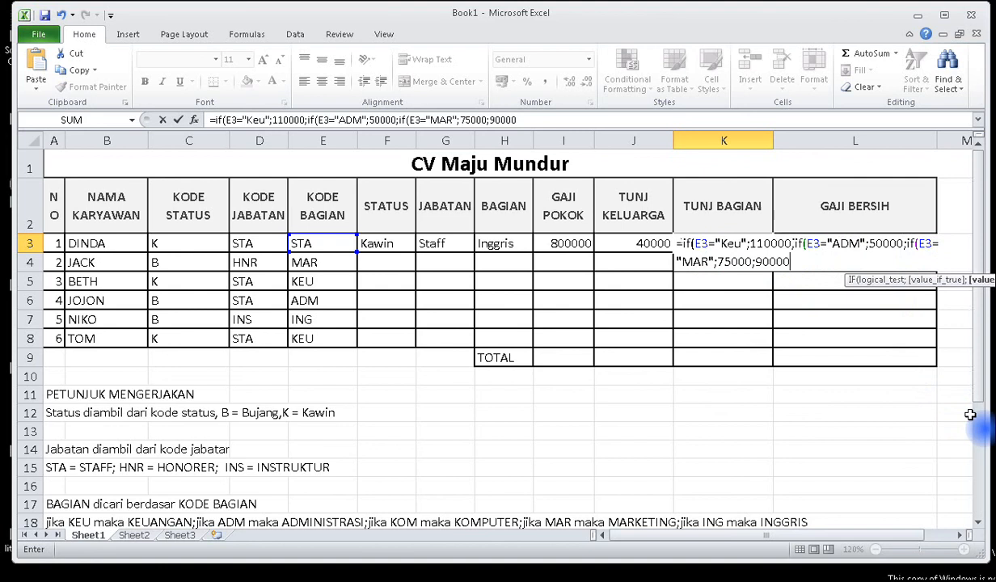
text()))
key(Return)
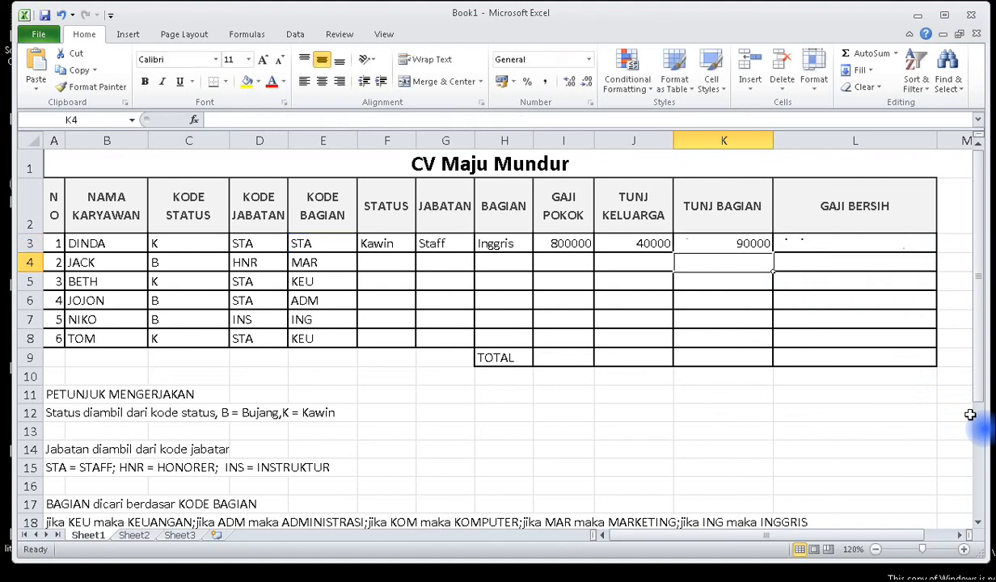
Read the GAJI BERSIH rule and enter =I3+J3+K3 in L3 to add the basic salary and both allowances
scroll(616, 413, down, 4)
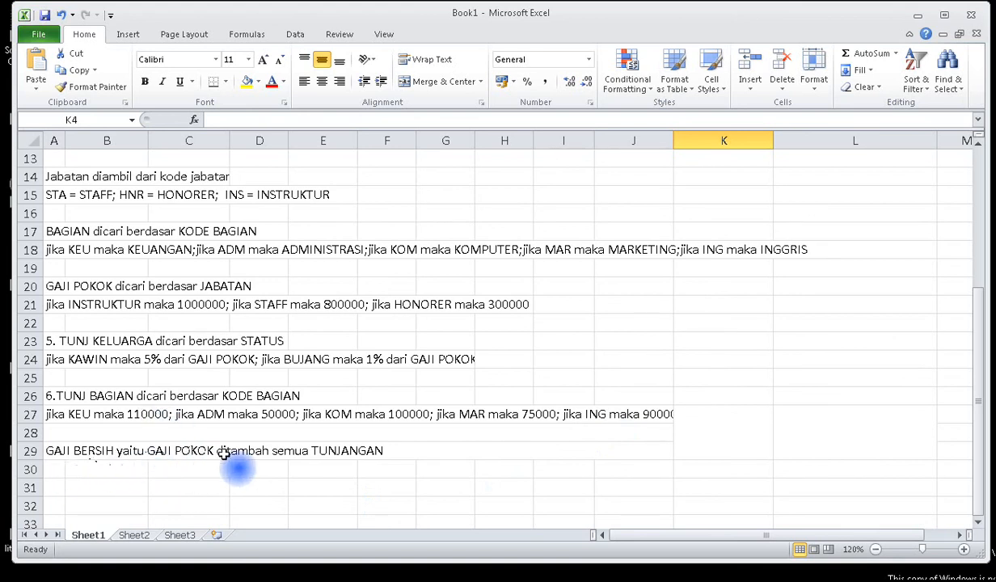
scroll(309, 458, up, 4)
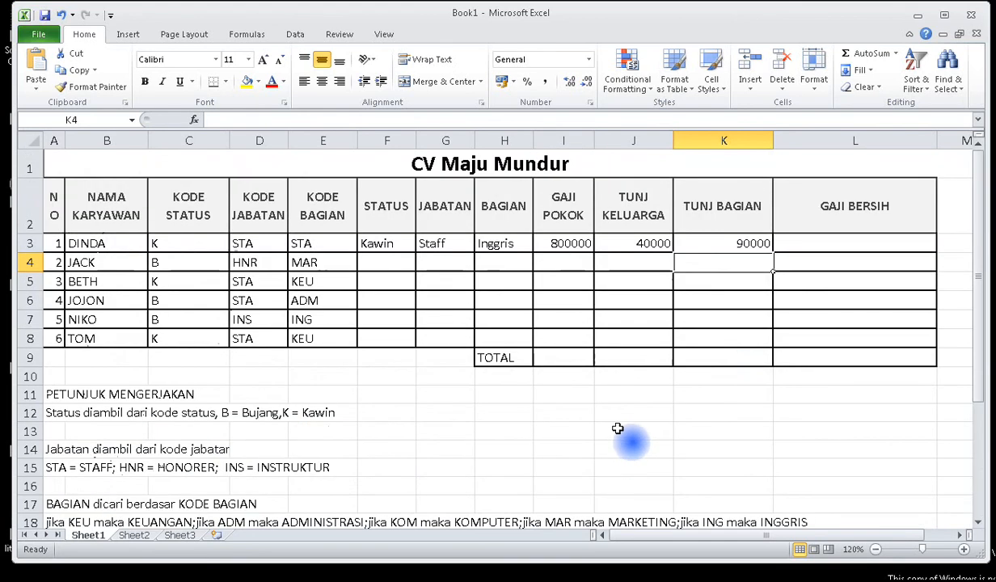
click(820, 244)
text(=)
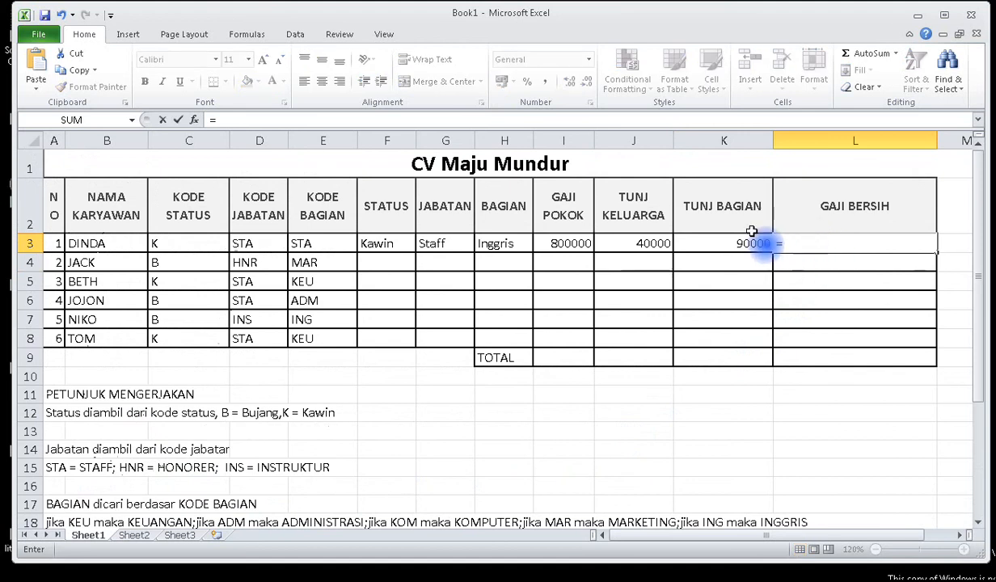
click(557, 244)
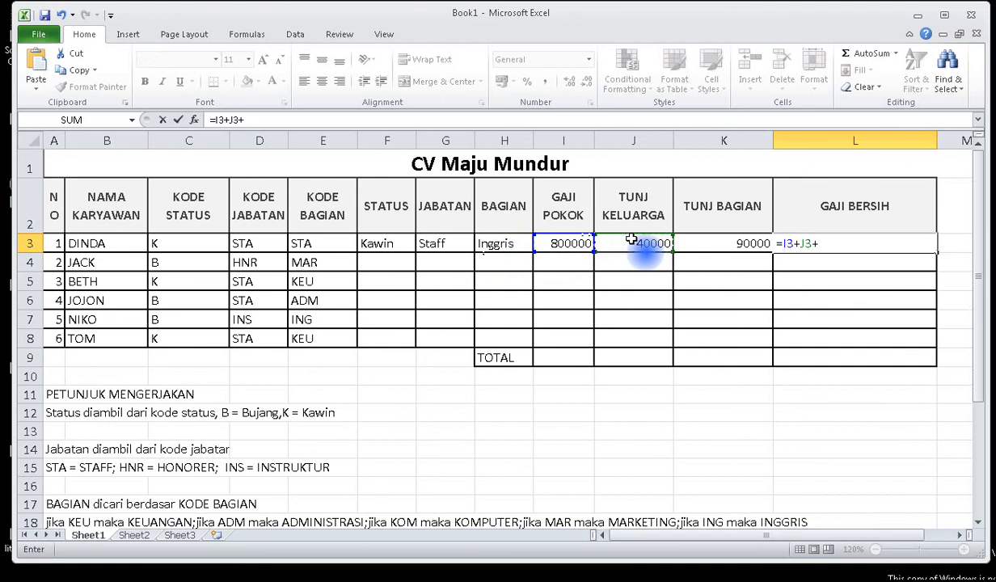
click(728, 244)
key(Return)
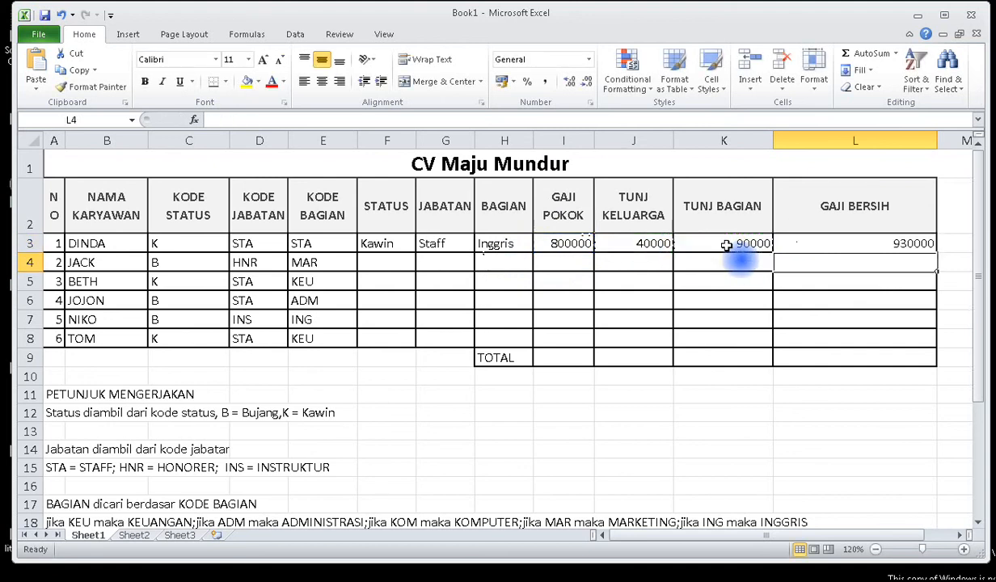
Apply the comma number style without decimals to the salary and allowance cells I3:L3
drag(558, 243, 851, 247)
click(545, 82)
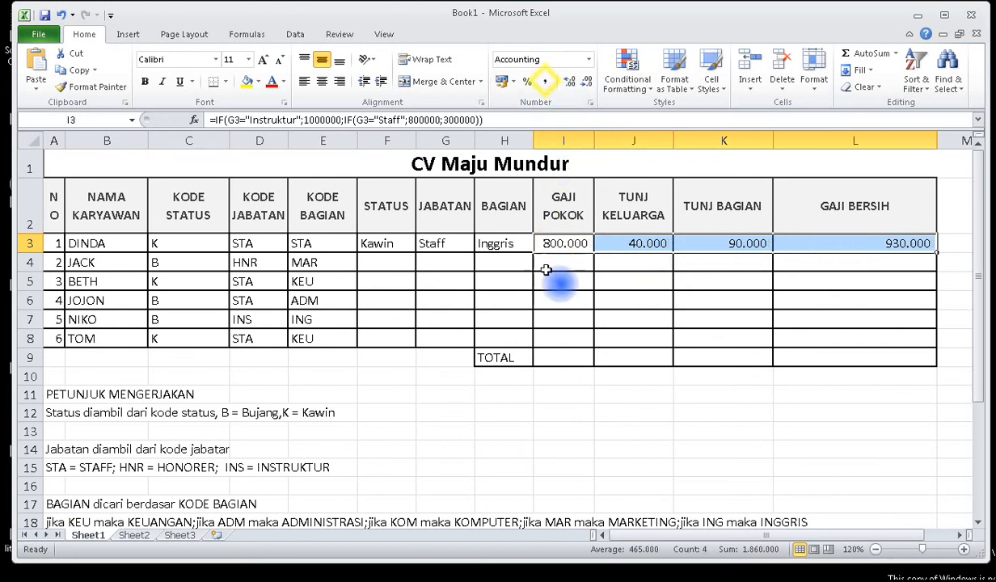
click(569, 299)
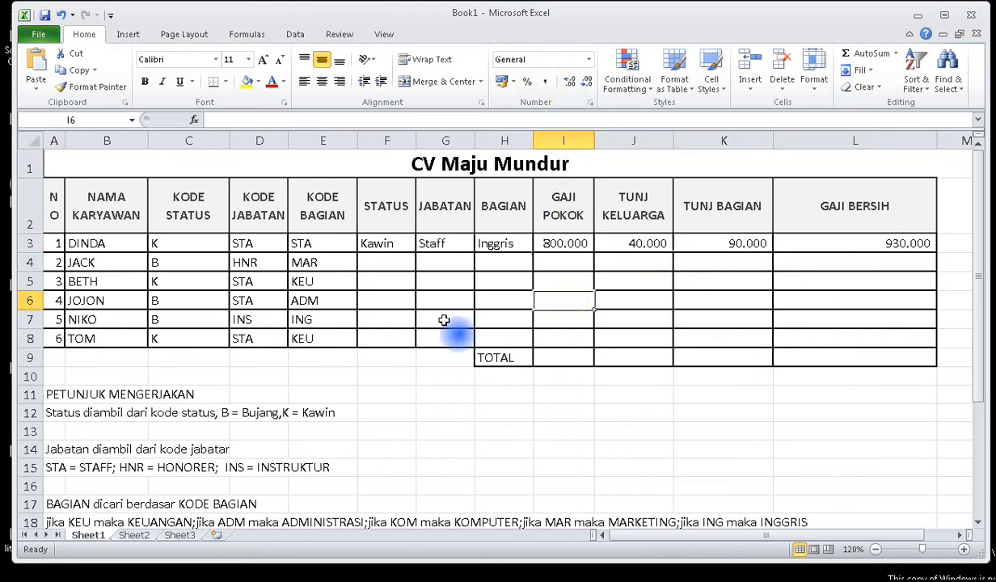
scroll(434, 447, down, 2)
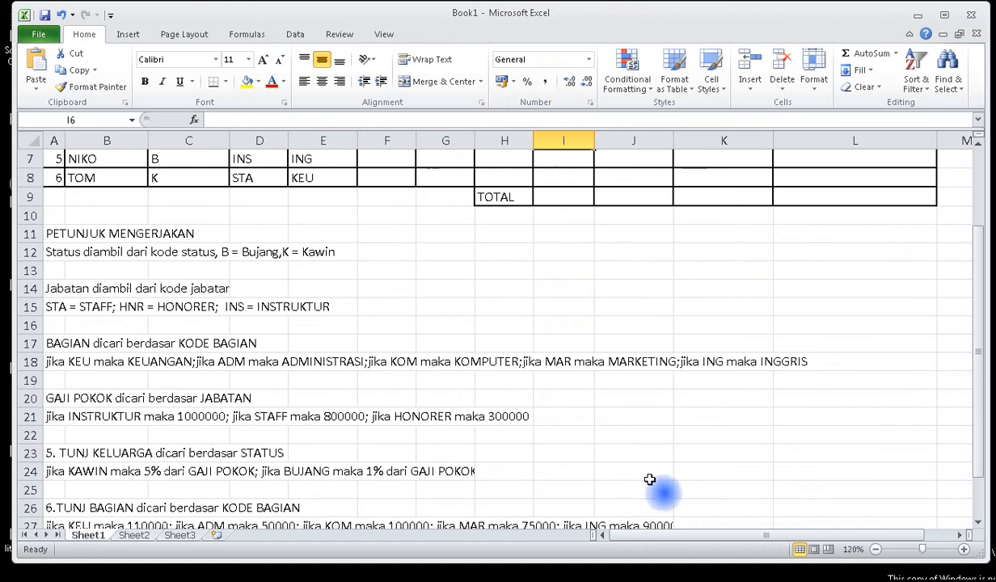